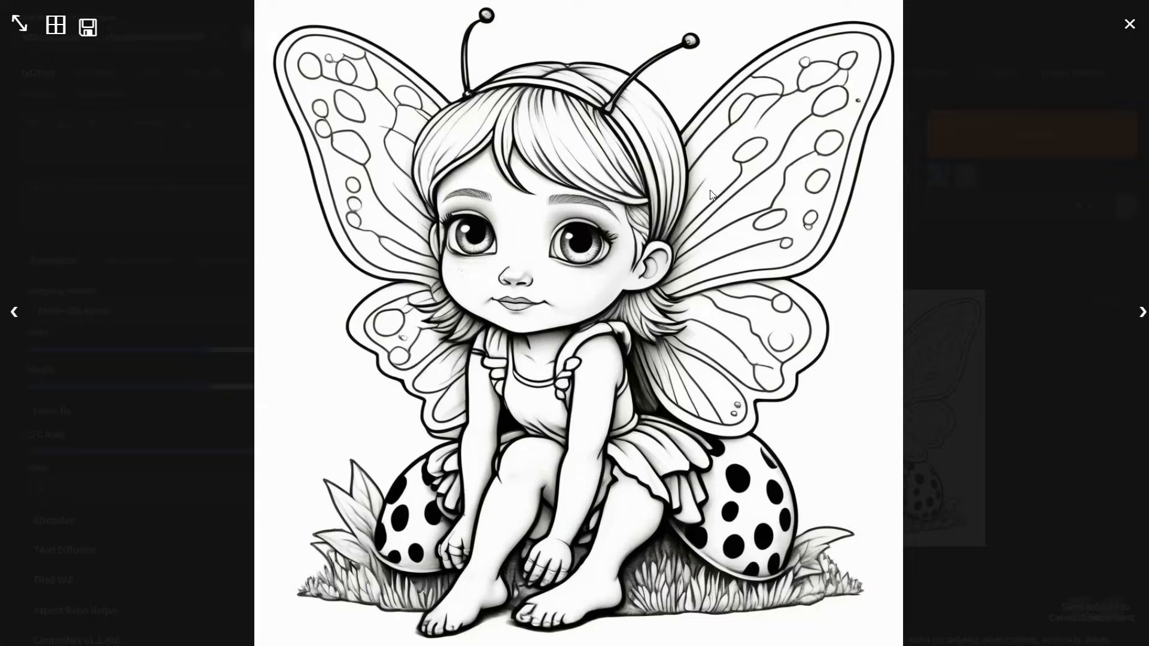
Close the enlarged fairy image and look through the available Stable Diffusion checkpoints without changing the model.
click(207, 179)
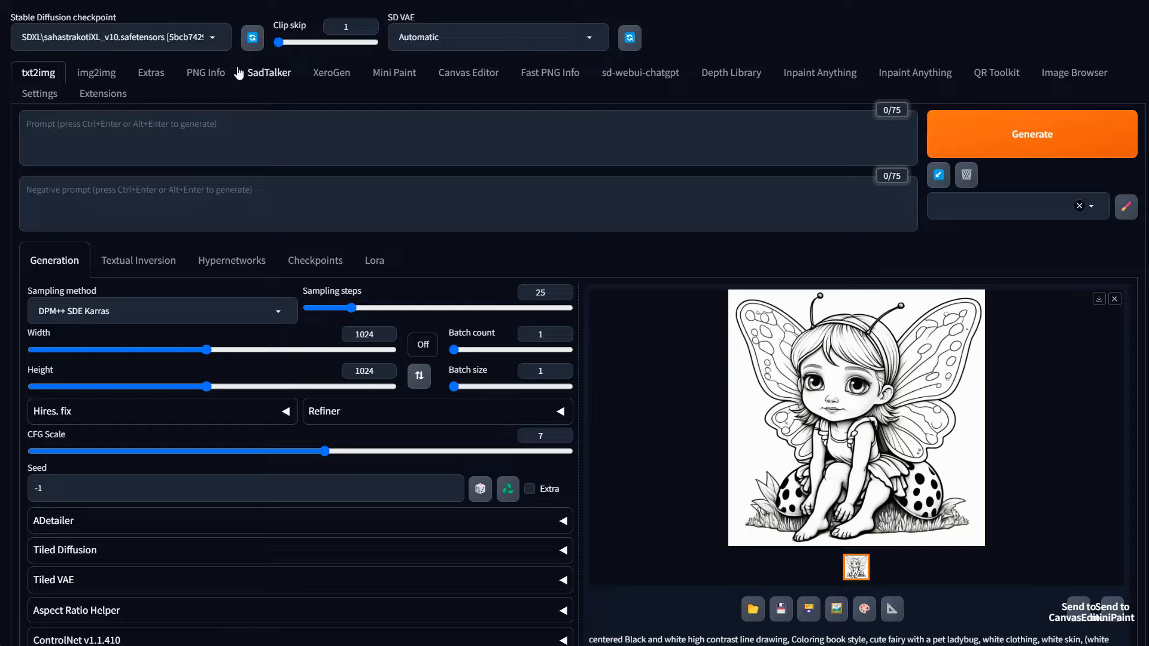
click(214, 38)
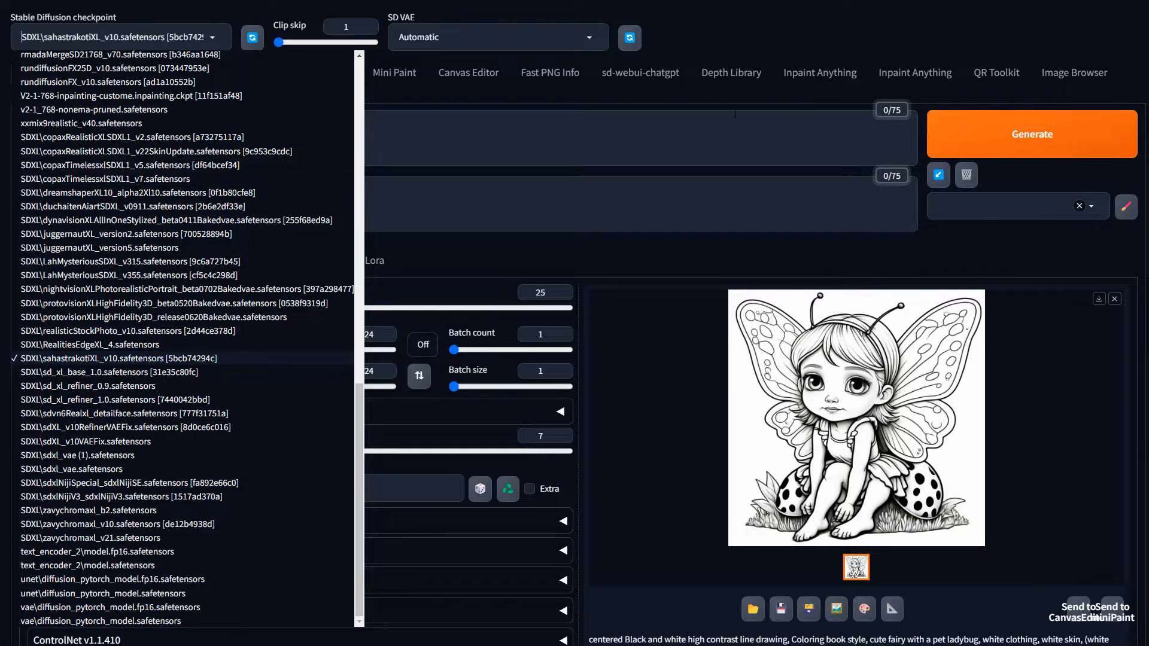
click(785, 33)
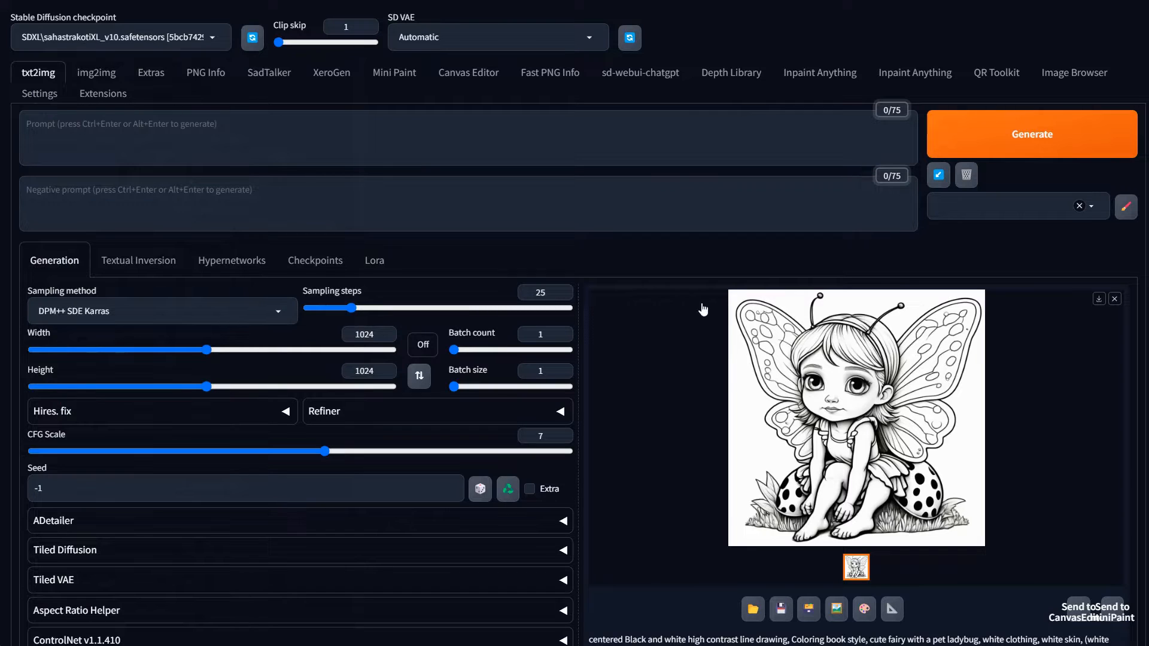
Begin the positive prompt with "centered black and white high contrast" and view the fairy example enlarged for reference.
click(108, 135)
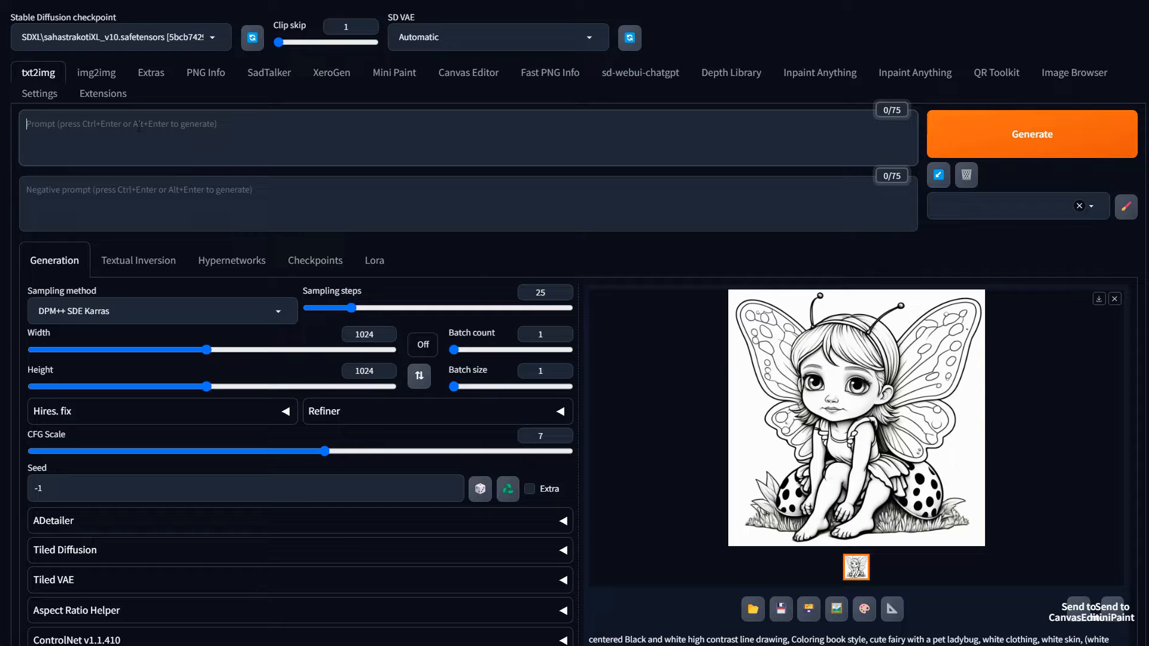
text(centered)
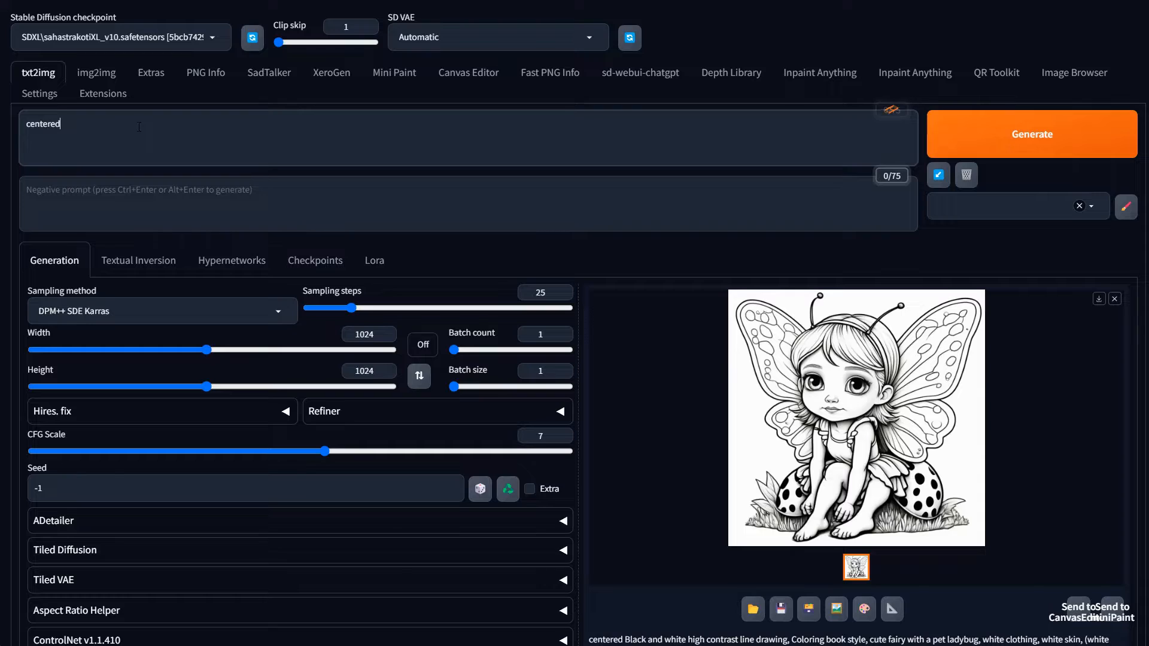
text( black and white)
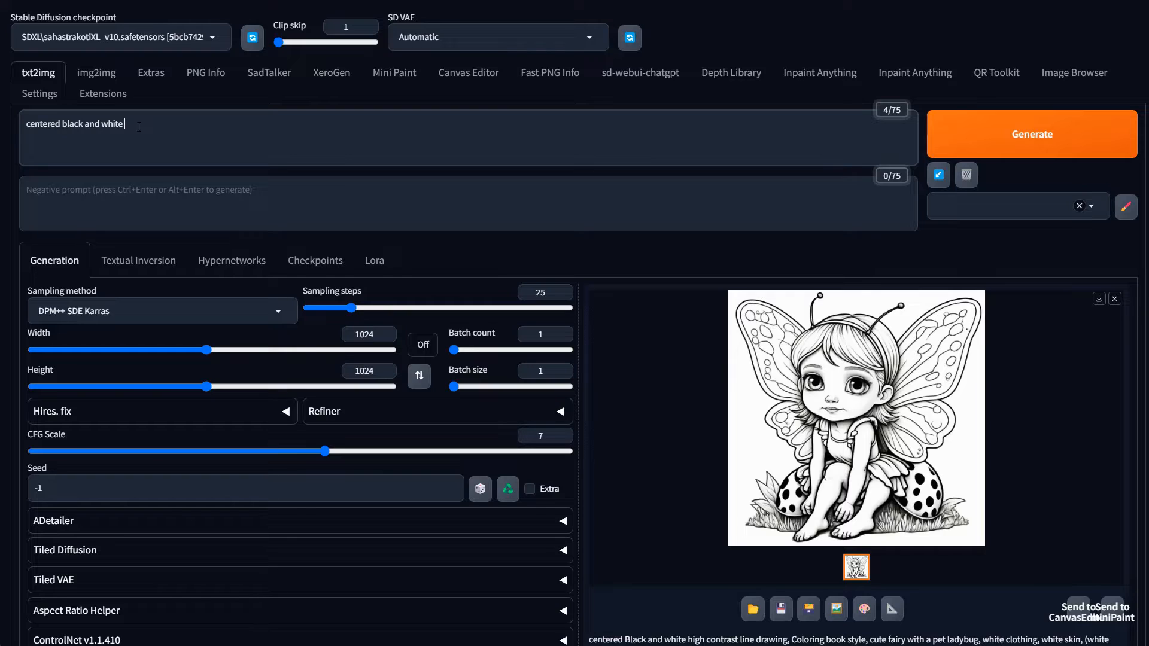
text( high)
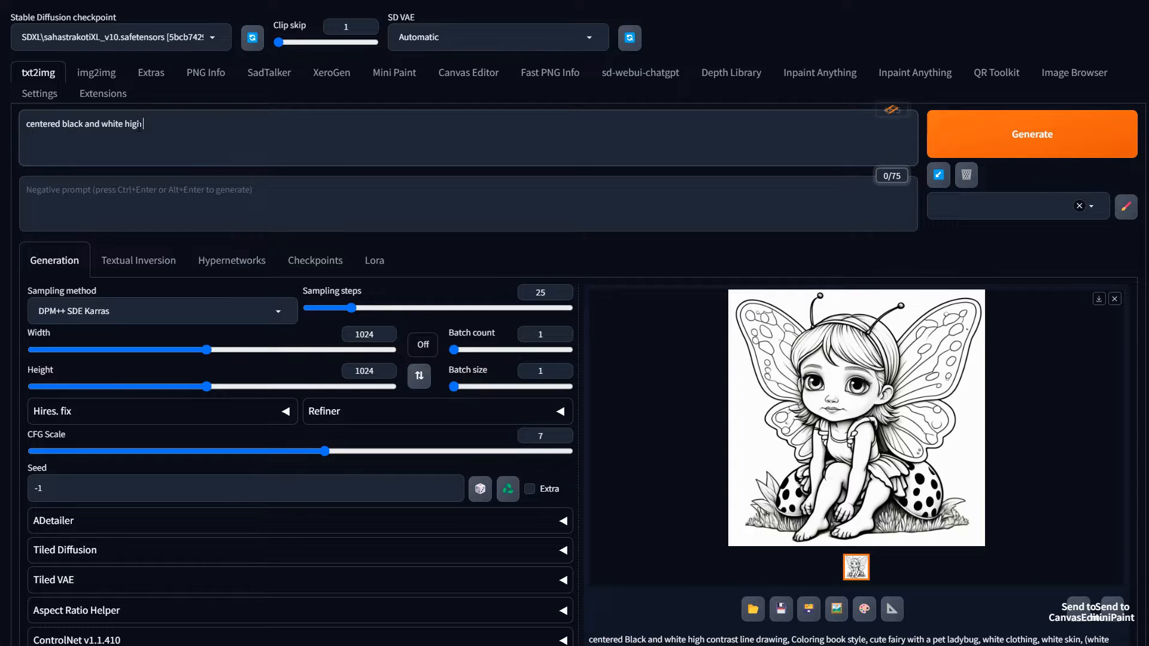
text( contrast)
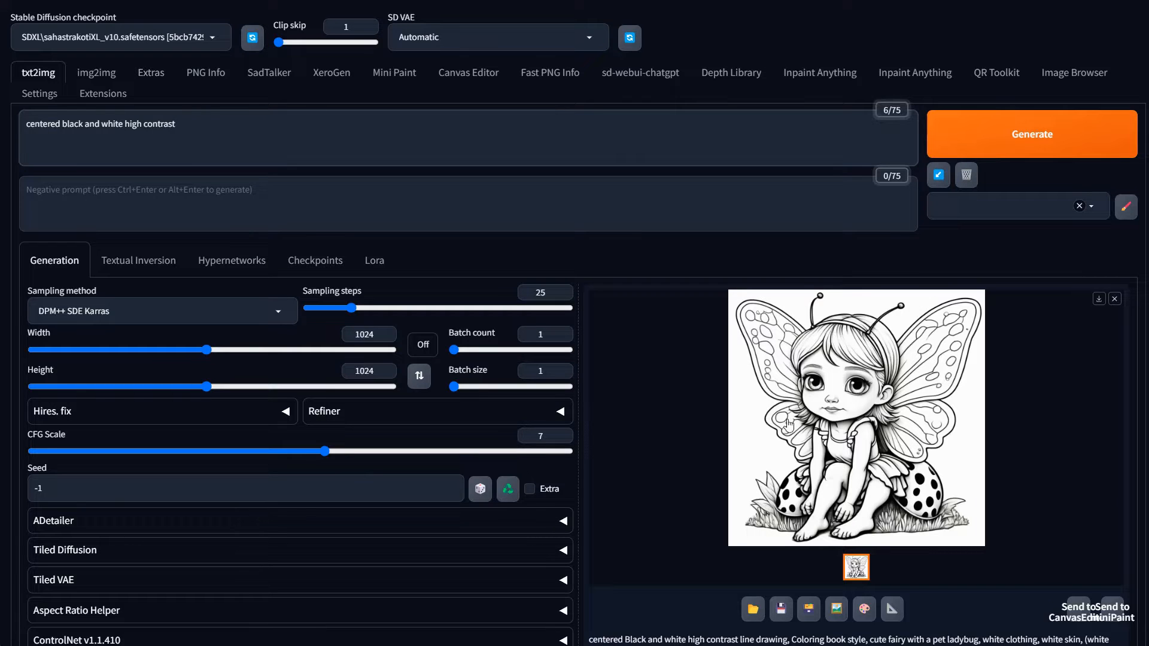
click(849, 423)
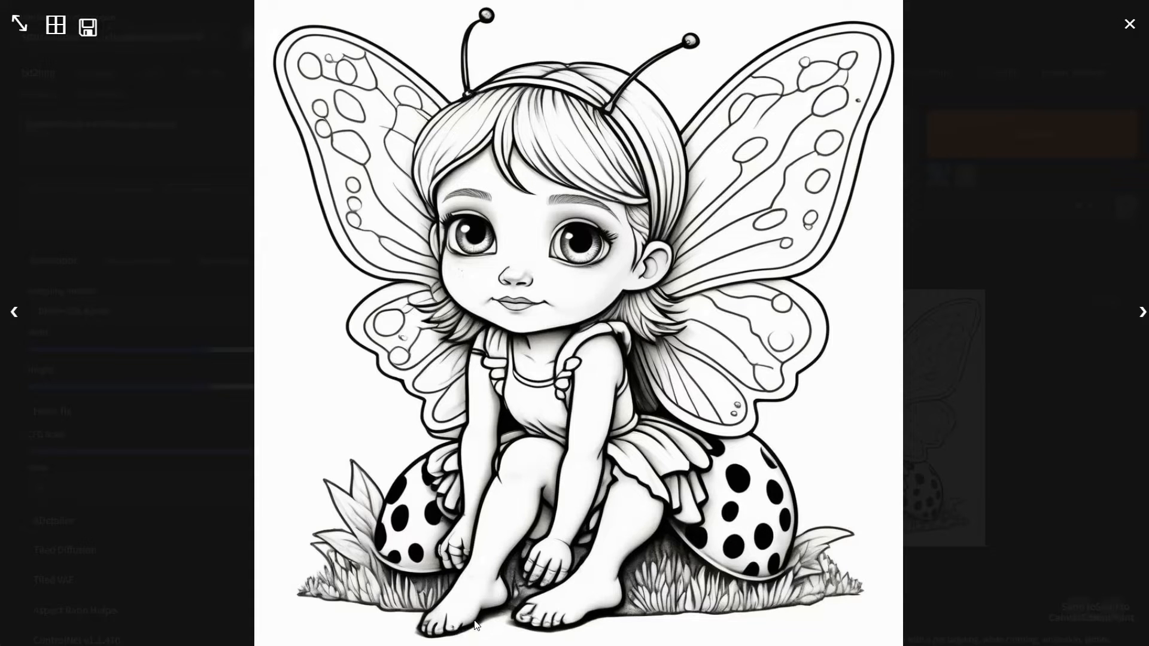
click(655, 310)
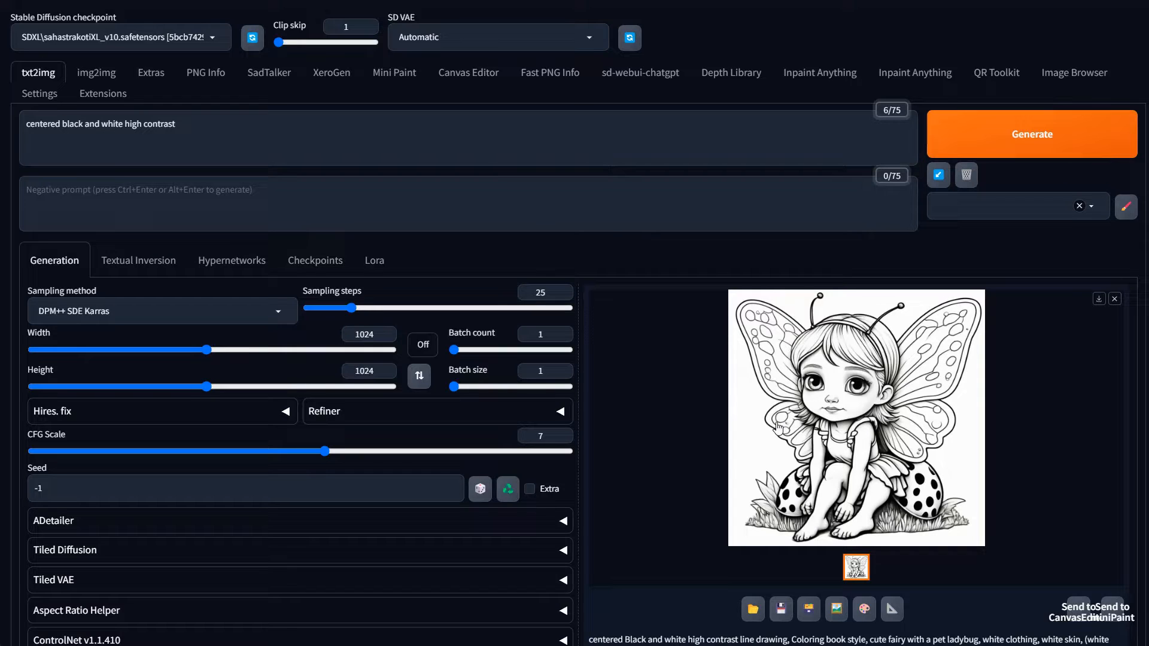
Continue the positive prompt with "line drawing, coloringbook style".
click(206, 120)
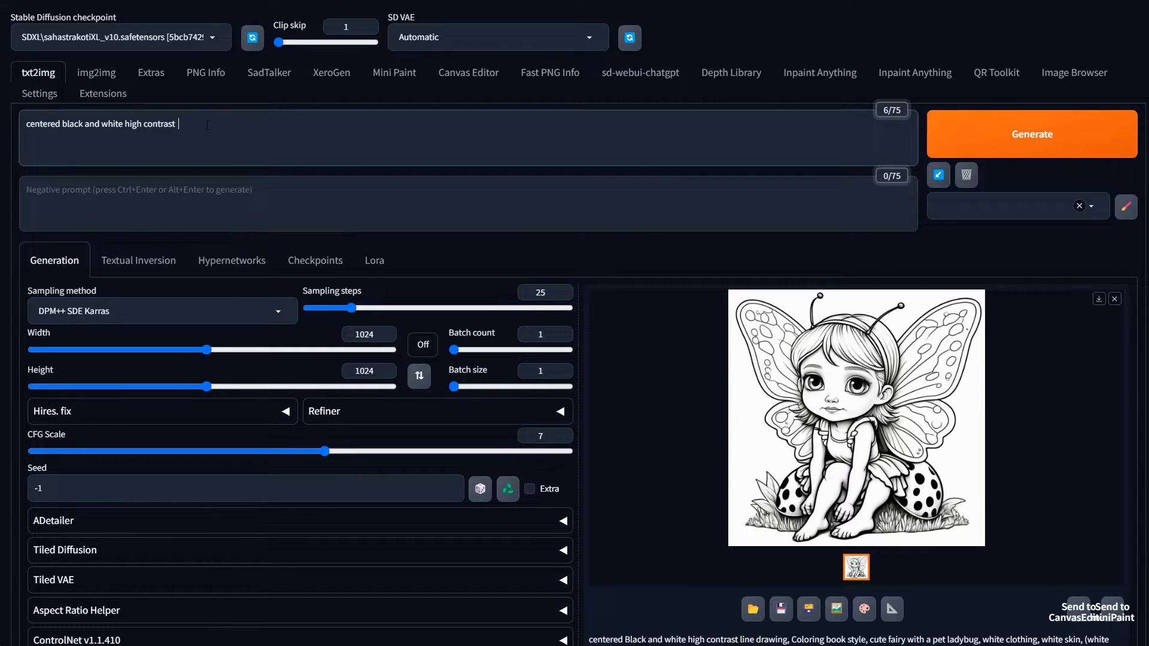
text(line art)
key(BackSpace)
key(BackSpace)
key(BackSpace)
key(BackSpace)
text(drawqing)
key(BackSpace)
key(BackSpace)
key(BackSpace)
key(BackSpace)
text(ing)
text(, coloringbook style)
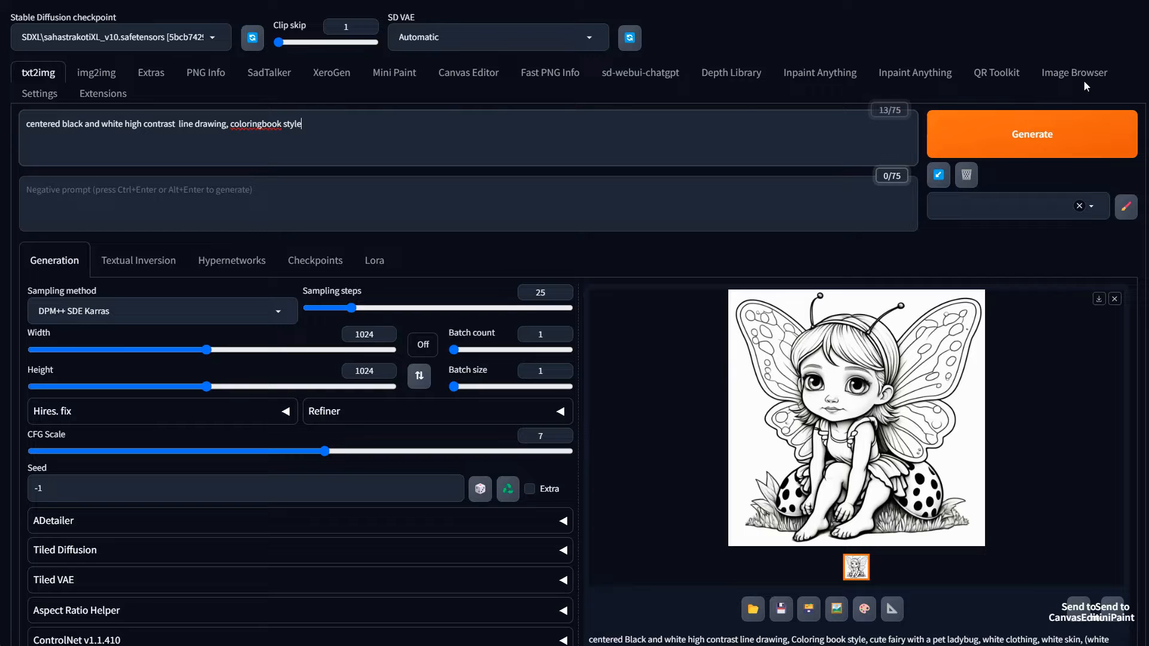
Correct "coloringbook" to "coloring book" in the positive prompt.
right_click(264, 130)
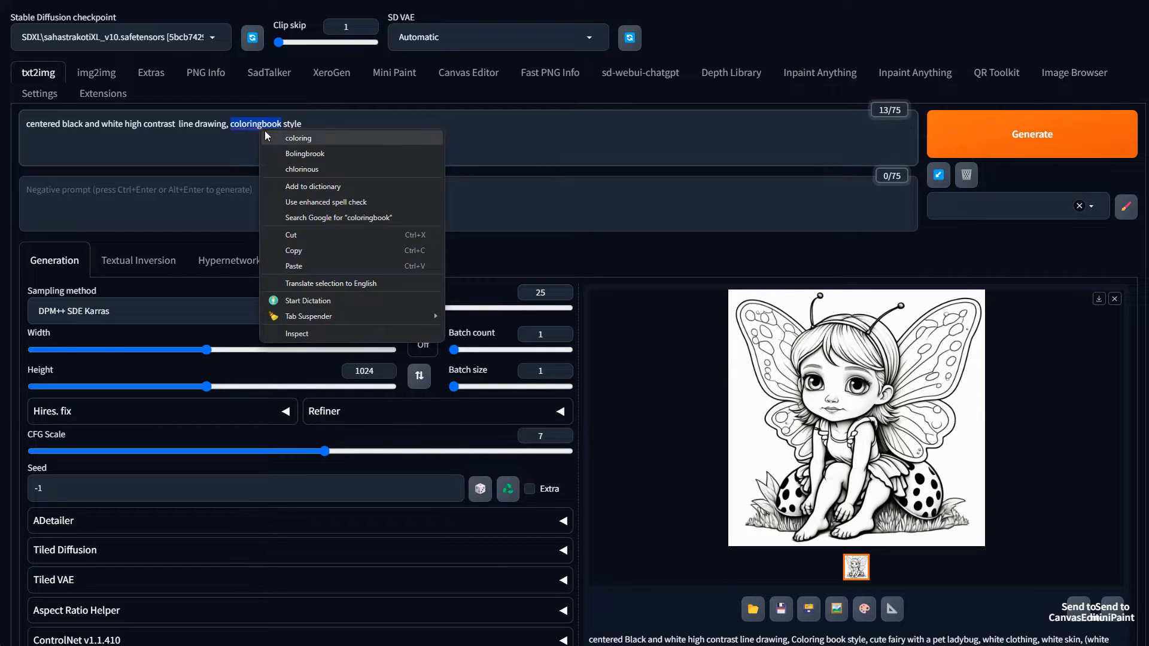
click(216, 123)
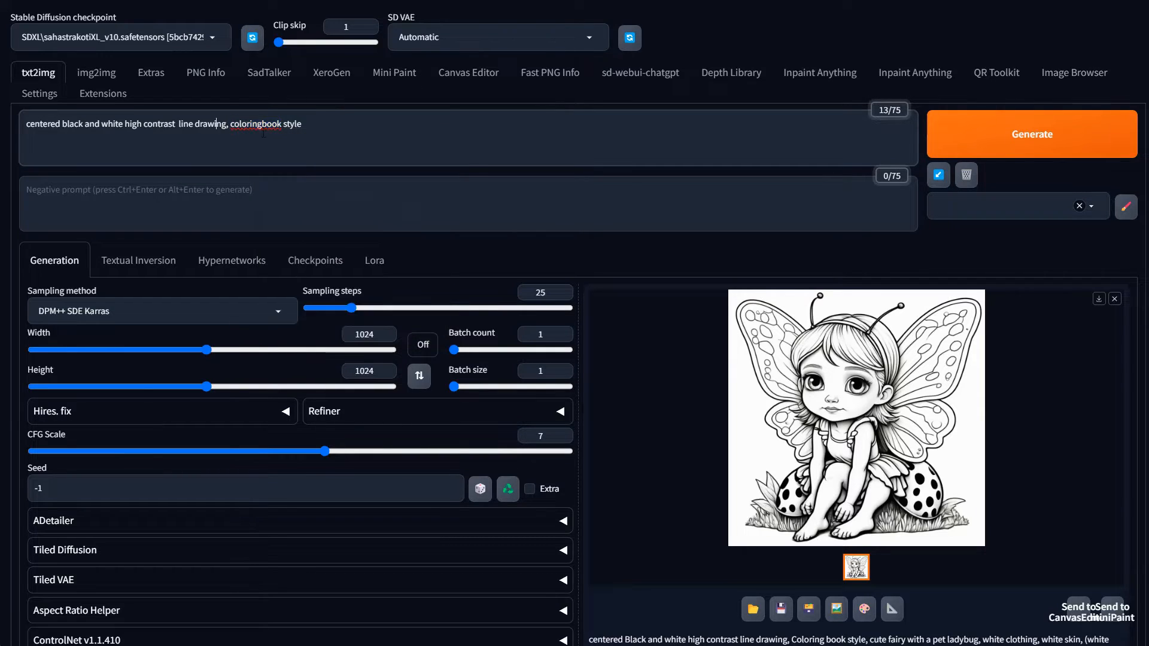
key(BackSpace)
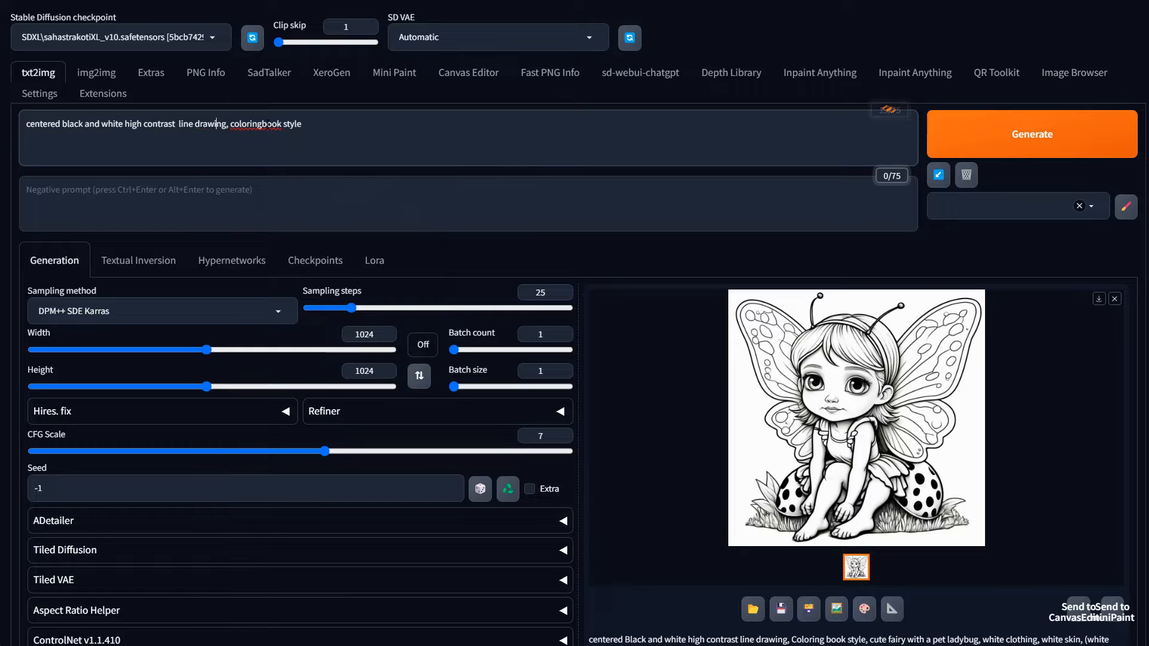
key(End)
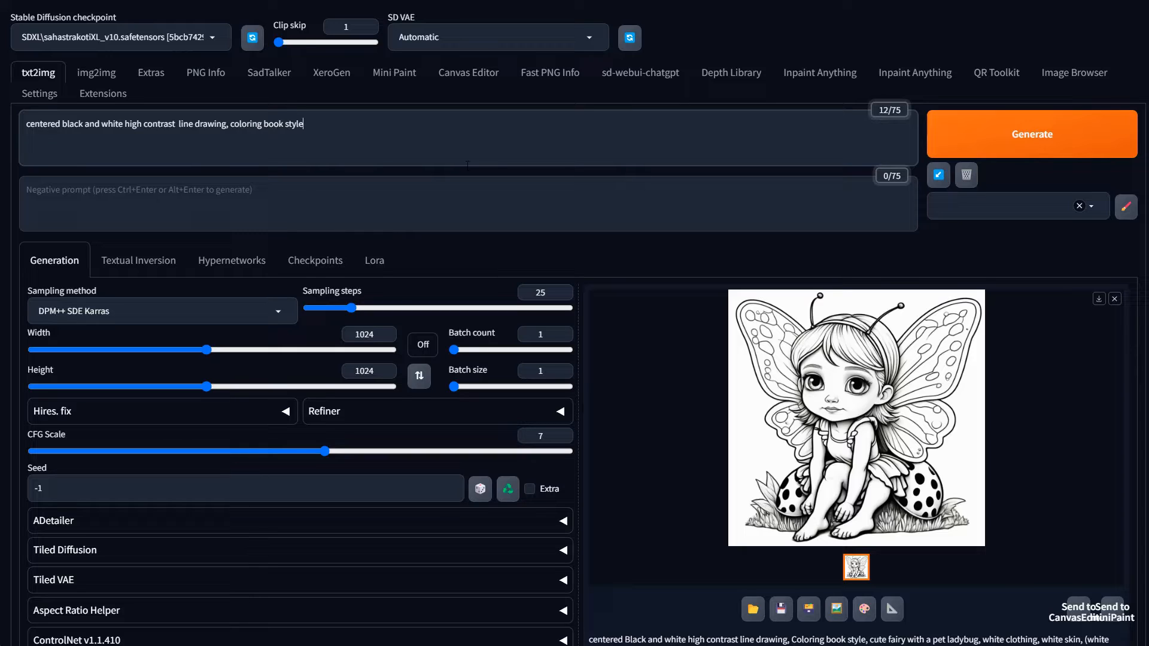
Append ", cute baby dragon, white scales, blank white background" to the positive prompt and generate the image.
text(,)
text(cute baby dragon)
text(white scales, whti)
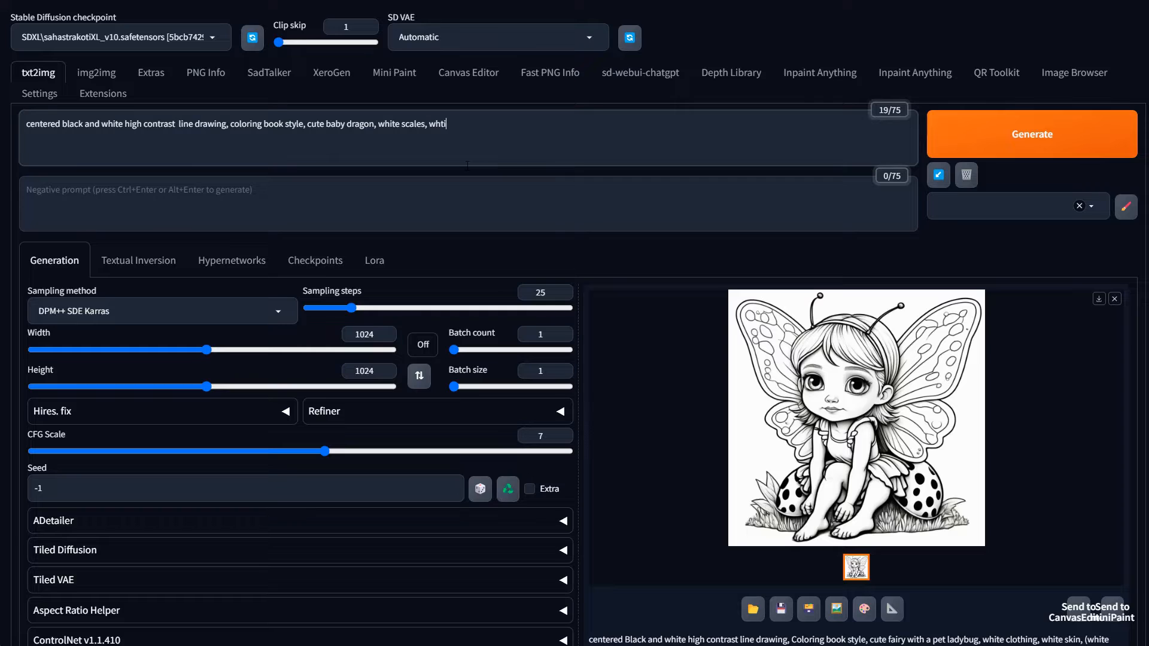
text(ite background)
key(BackSpace)
key(BackSpace)
key(BackSpace)
key(BackSpace)
key(BackSpace)
key(BackSpace)
key(BackSpace)
key(BackSpace)
key(BackSpace)
key(BackSpace)
key(BackSpace)
key(BackSpace)
key(BackSpace)
key(BackSpace)
key(BackSpace)
text(blank white background)
key(ctrl+Return)
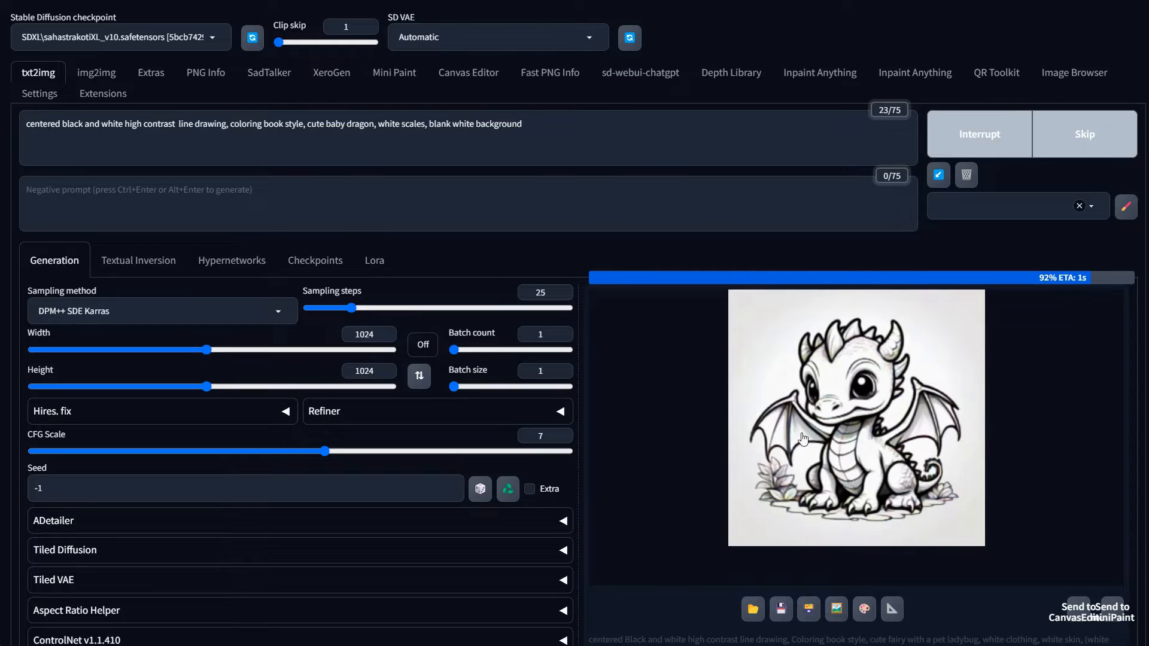
Enlarge the generated baby dragon image to inspect its line work and background, and close the preview.
click(538, 127)
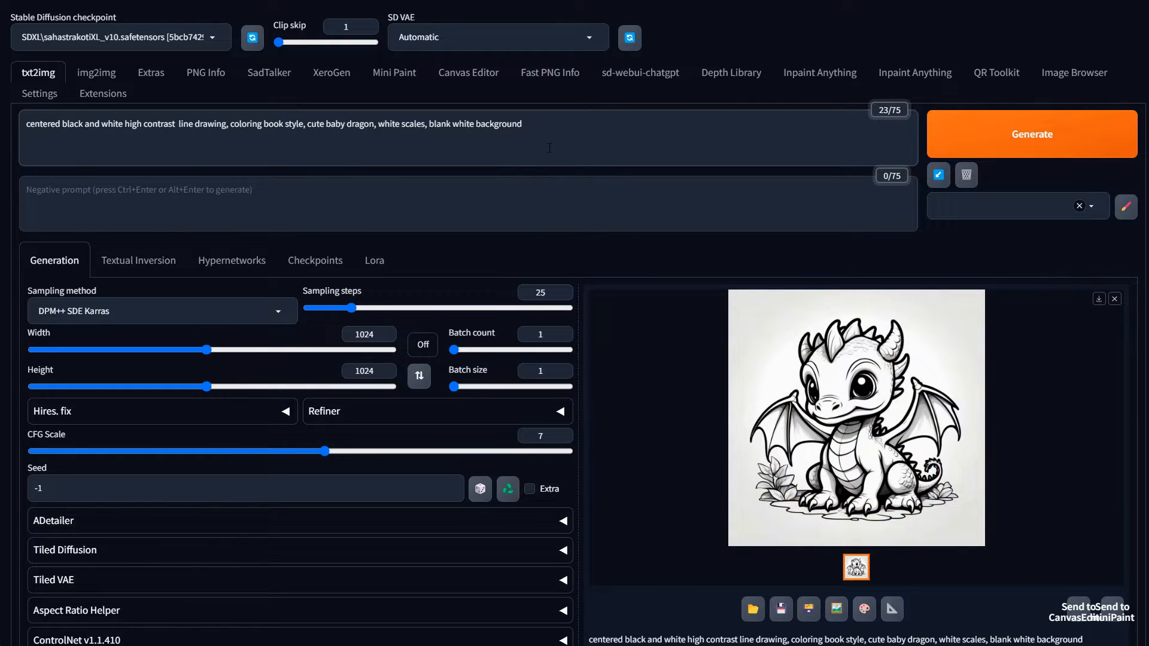
click(917, 434)
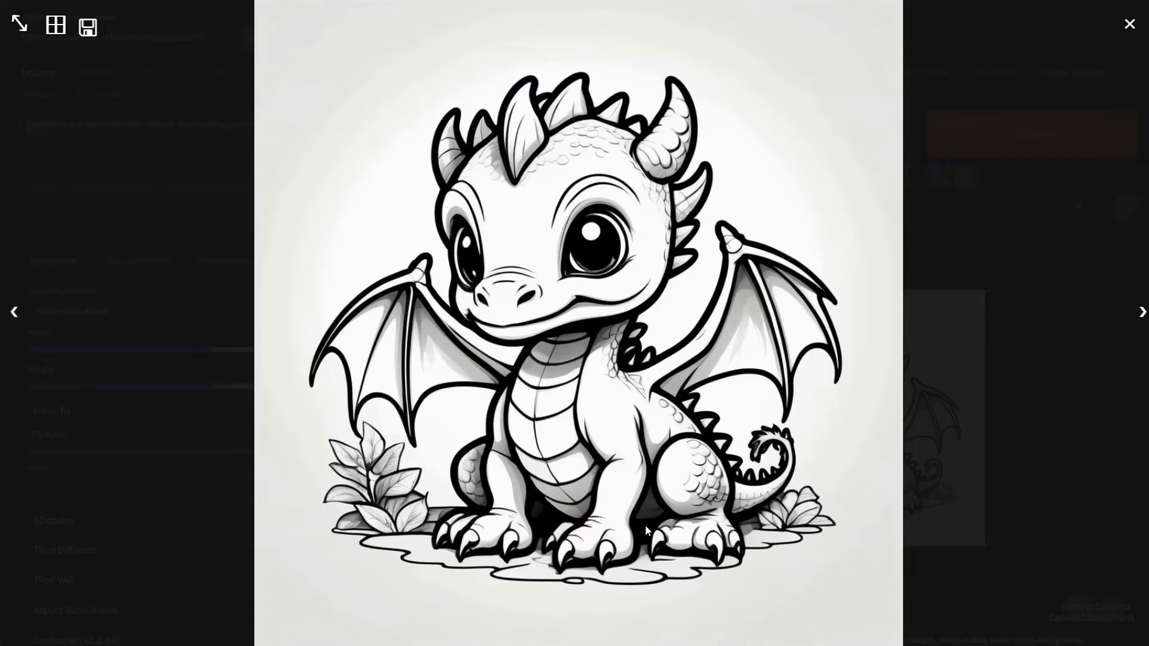
click(757, 155)
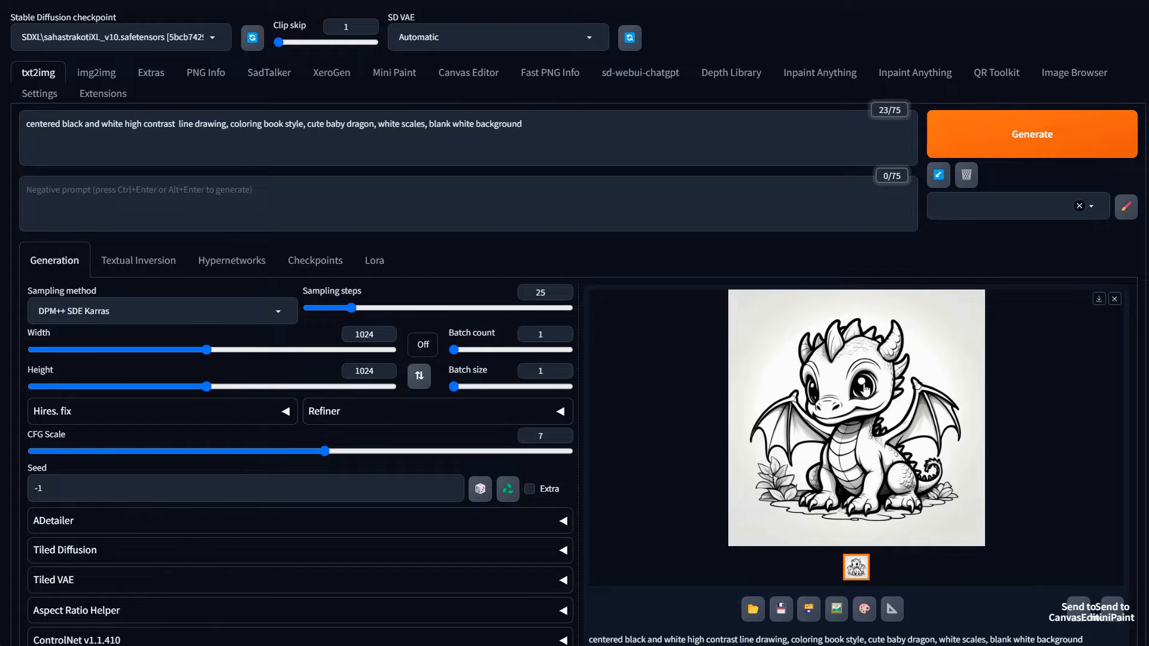
Apply the 5:4 aspect ratio and swap the dimensions to a portrait format of 816 by 1024.
click(425, 345)
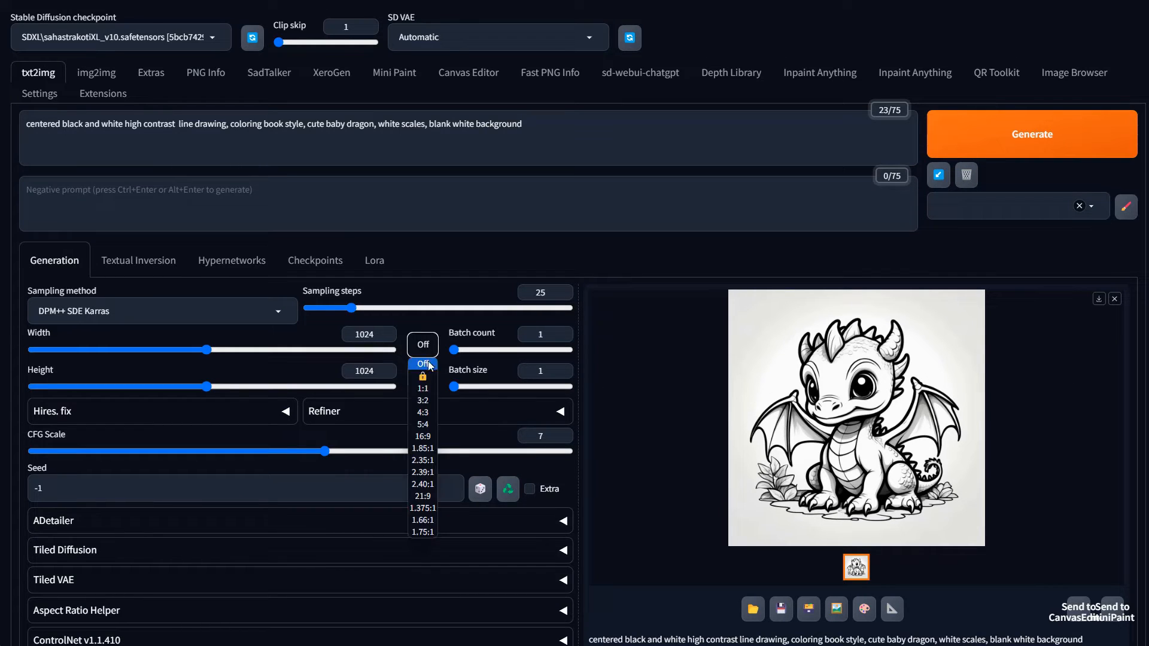
click(430, 431)
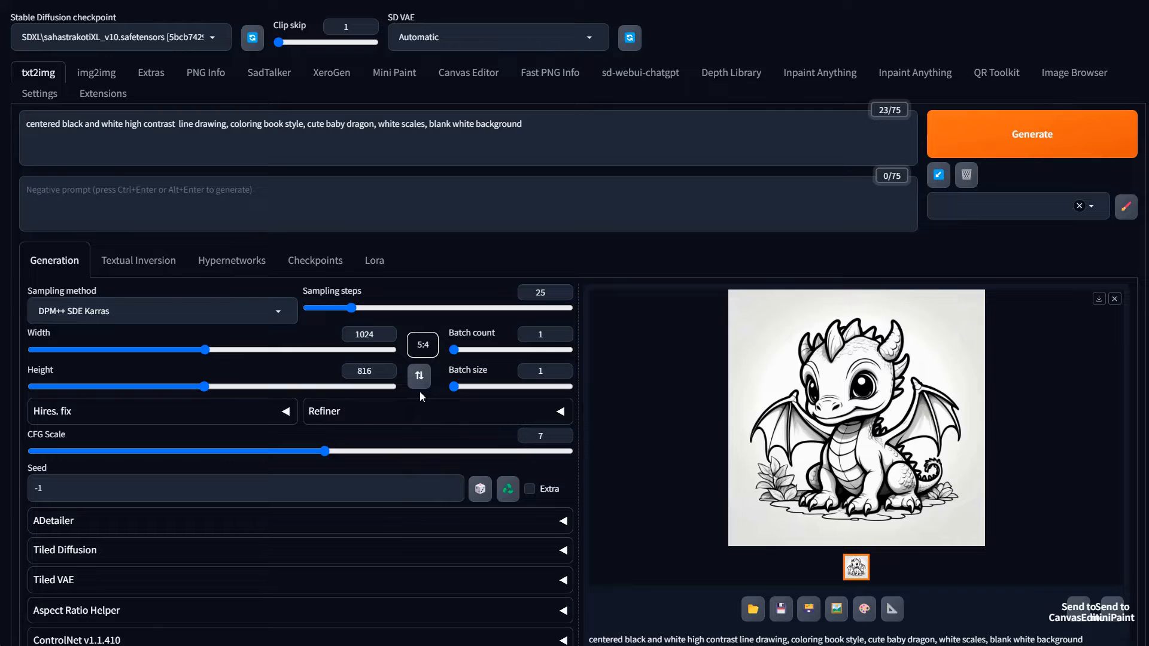
click(419, 375)
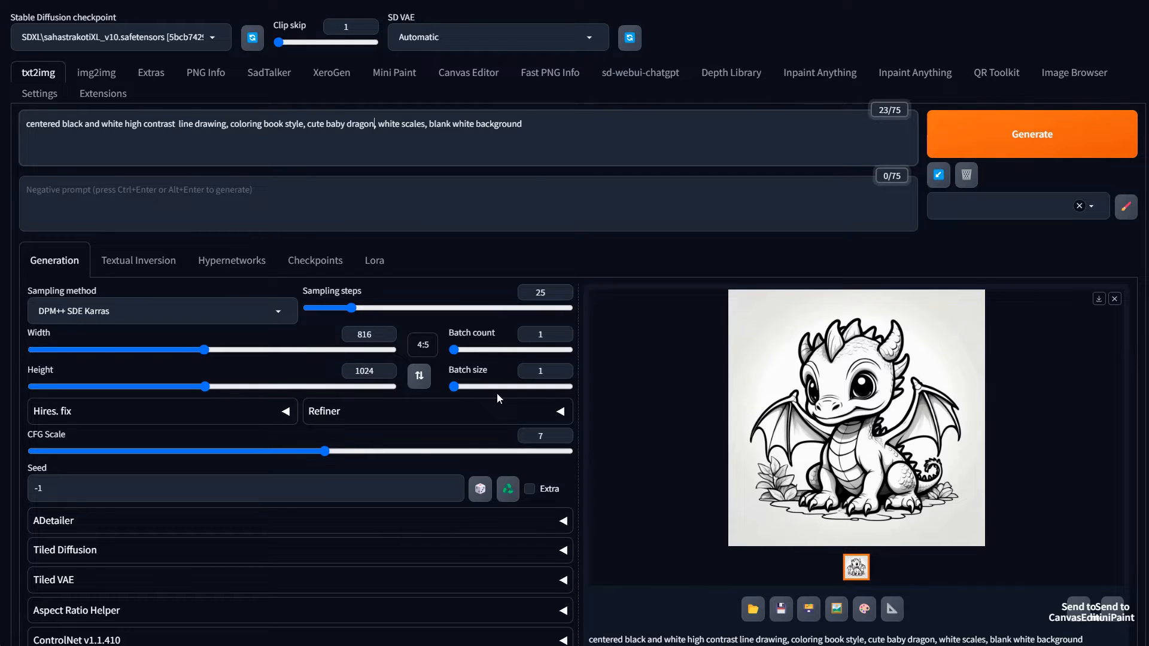
Add "in the mountains" after "cute baby dragon" in the positive prompt and generate the portrait image.
text(in the mountains)
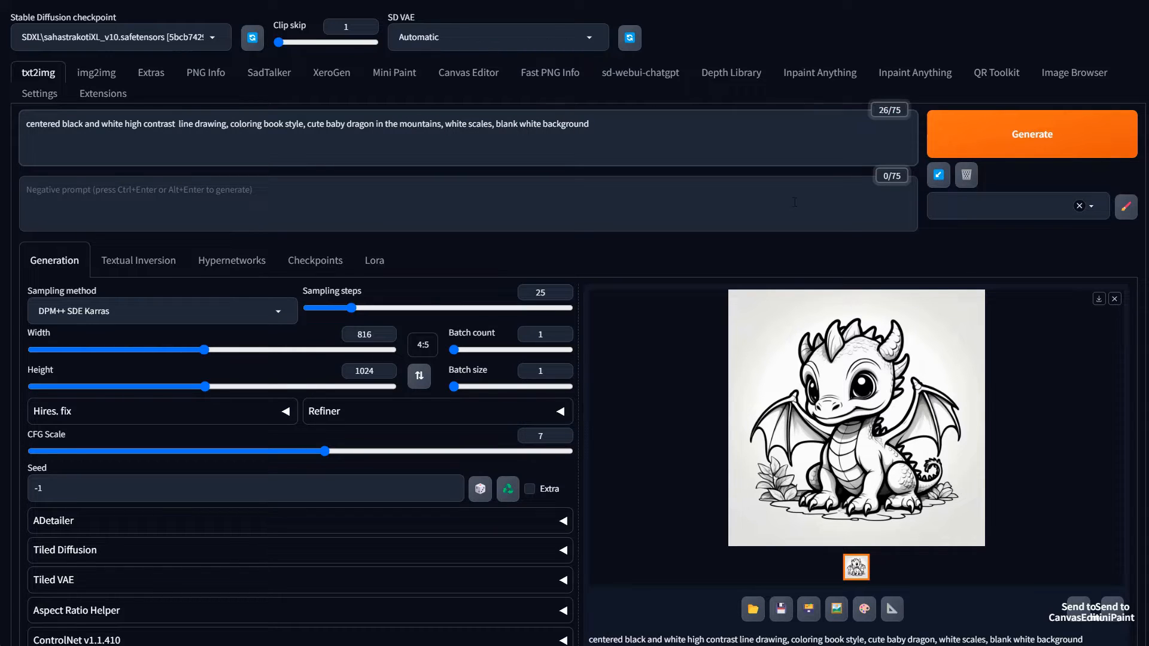
key(ctrl+Return)
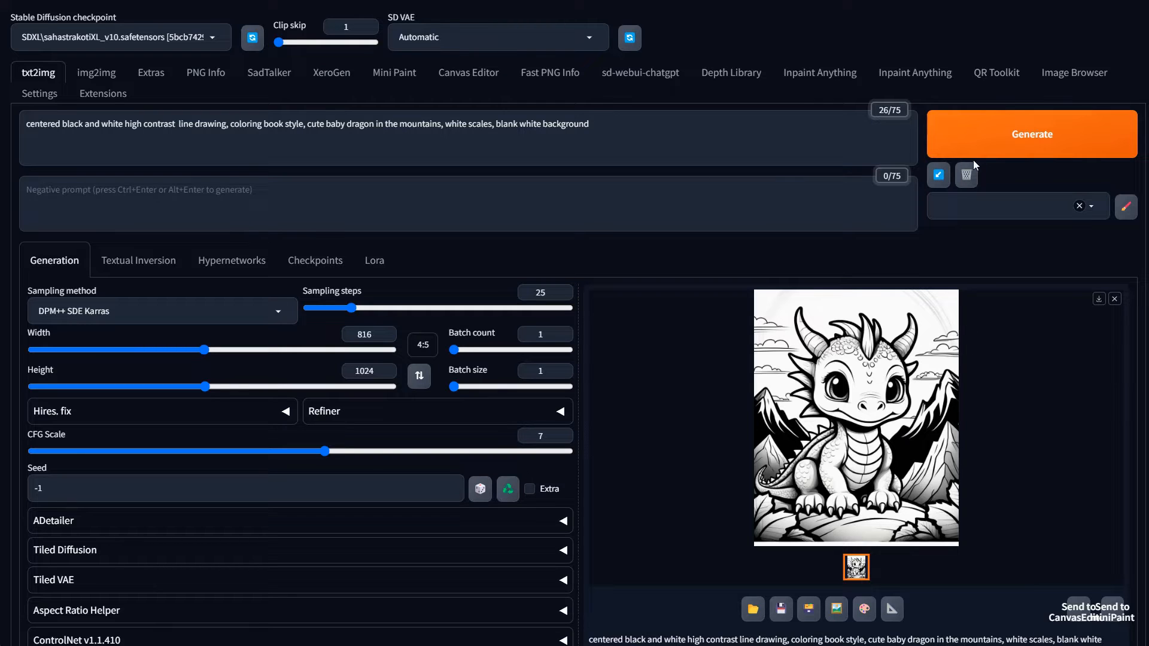
Insert "white" before "mountains" in the positive prompt and generate a new image, viewing it enlarged.
click(399, 126)
text(white)
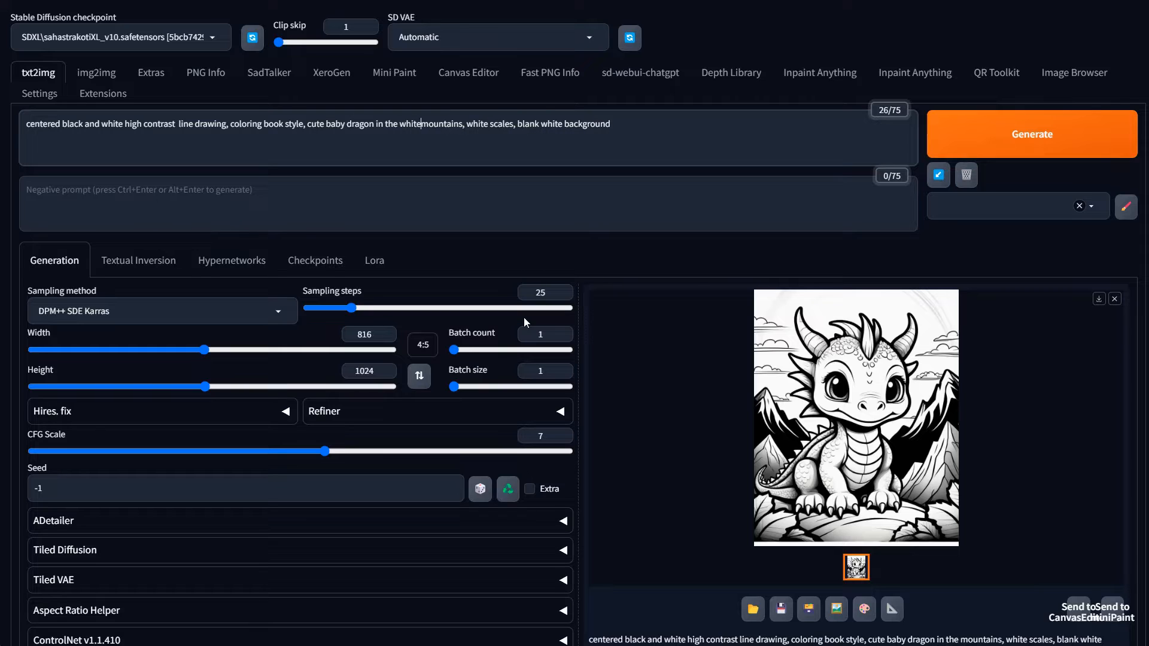
key(ctrl+Return)
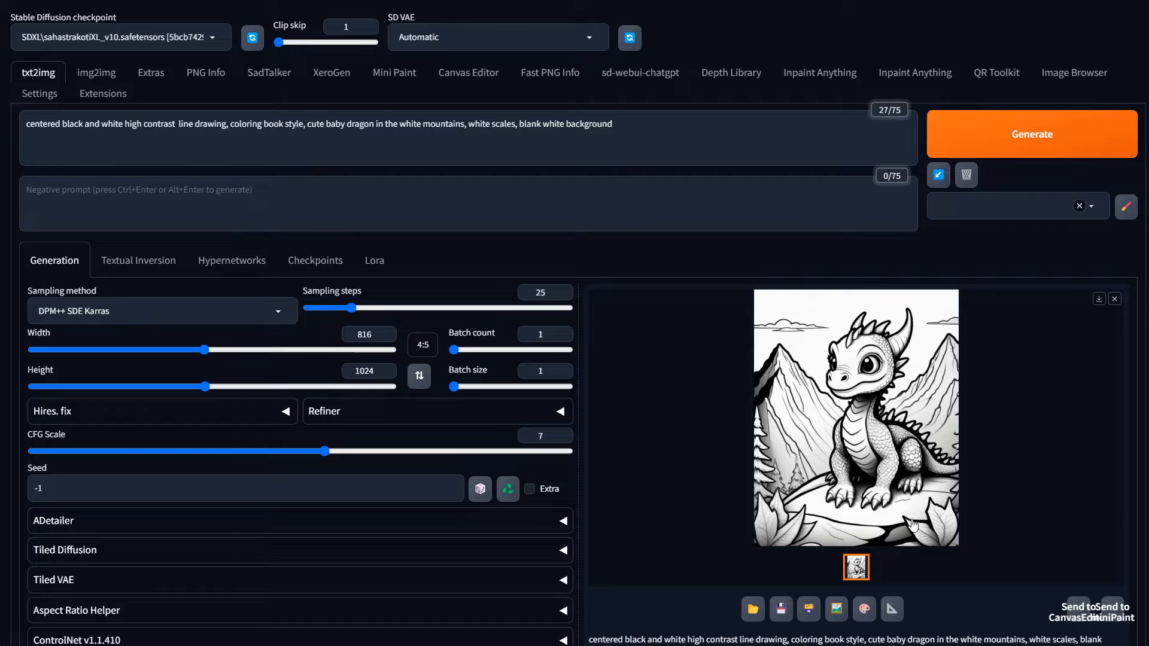
click(894, 475)
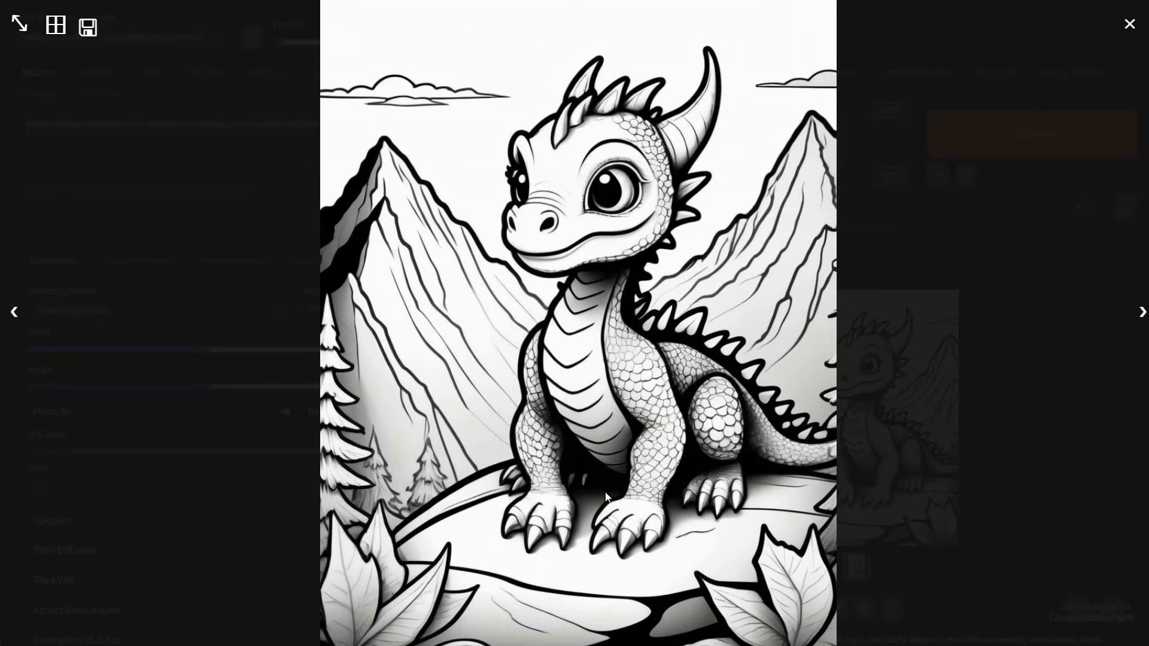
click(867, 417)
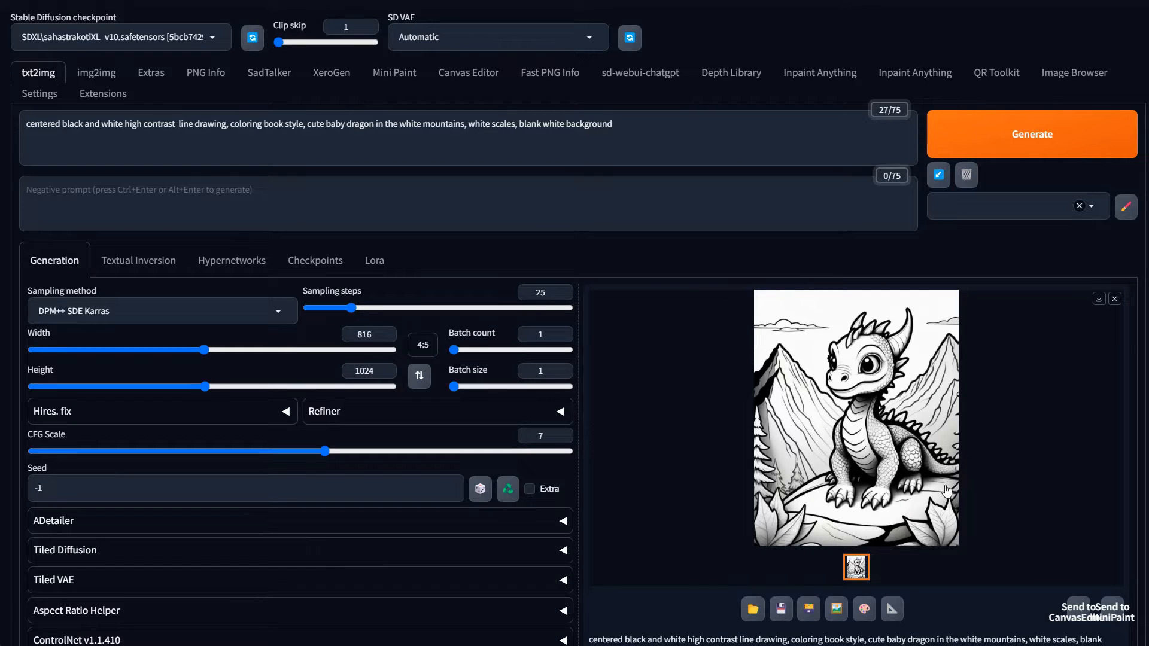
Insert "flat minimalistic" before "black and white" in the positive prompt and generate the image again.
click(64, 124)
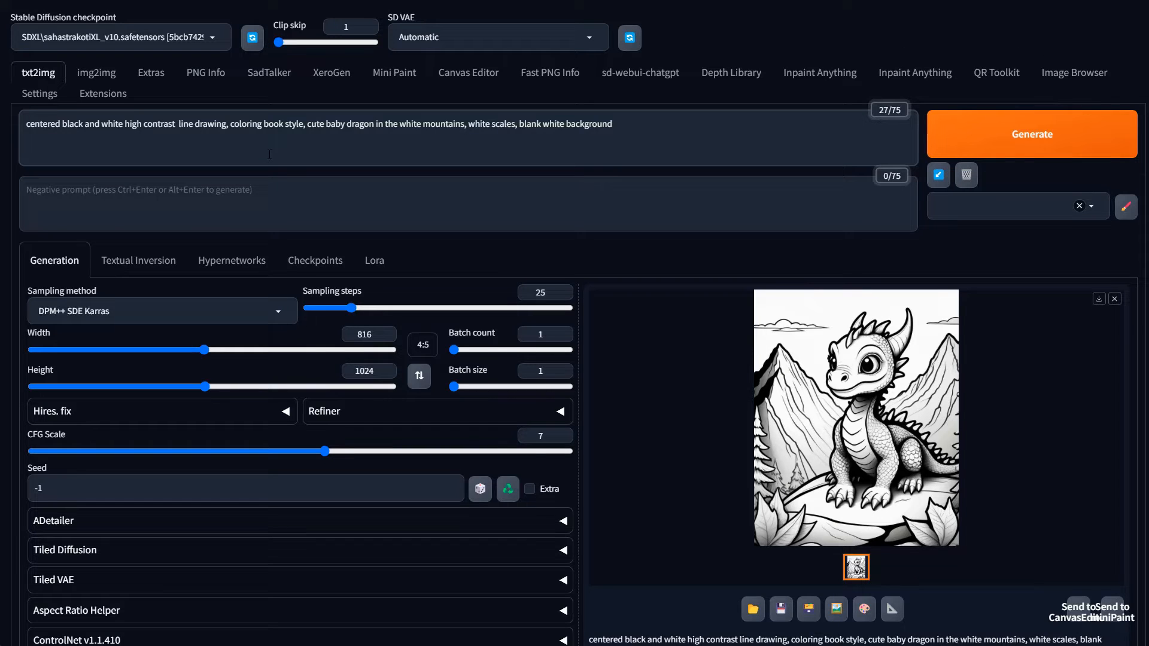
text(flat mnimi)
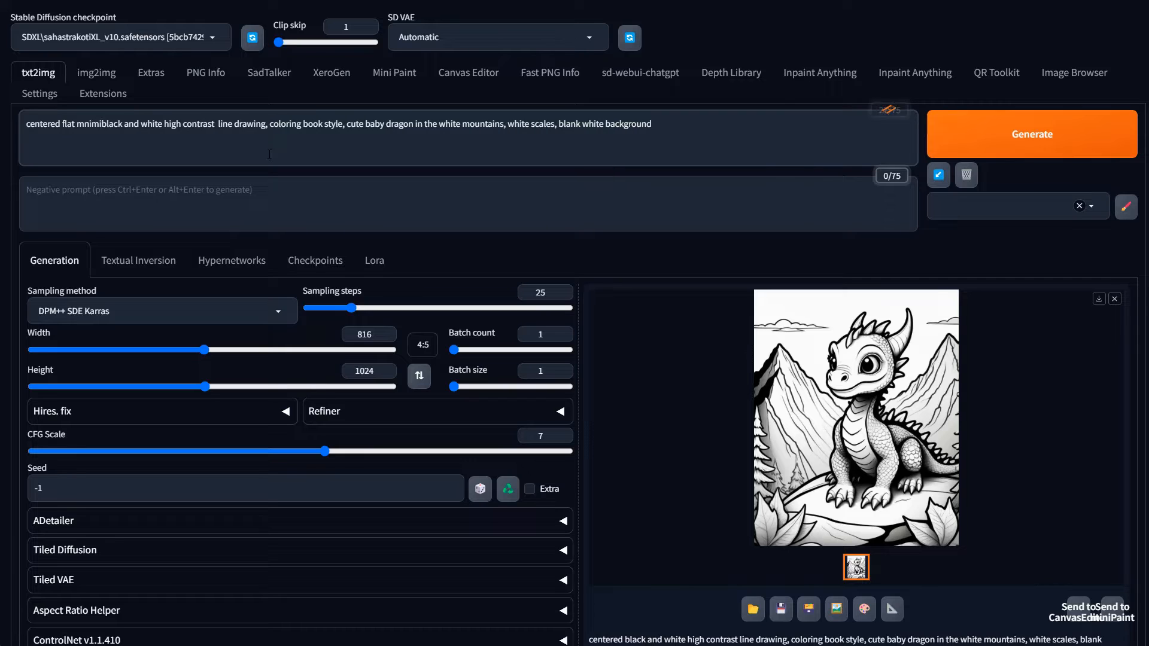
key(BackSpace)
key(BackSpace)
key(BackSpace)
key(BackSpace)
text(ini)
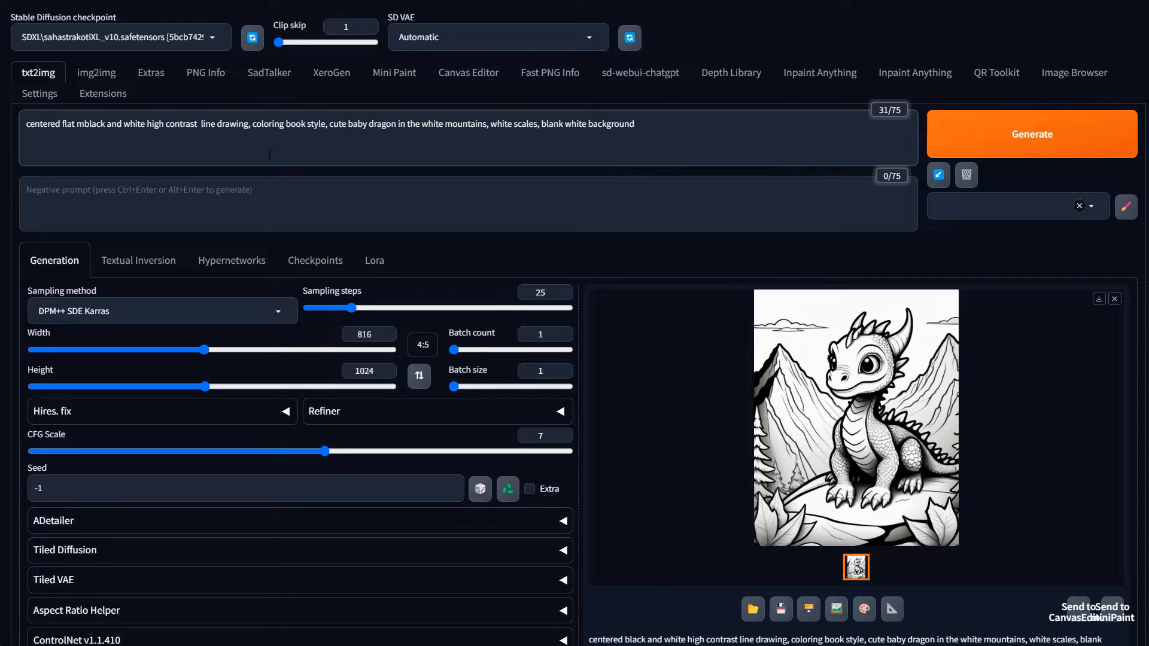
text(malistic)
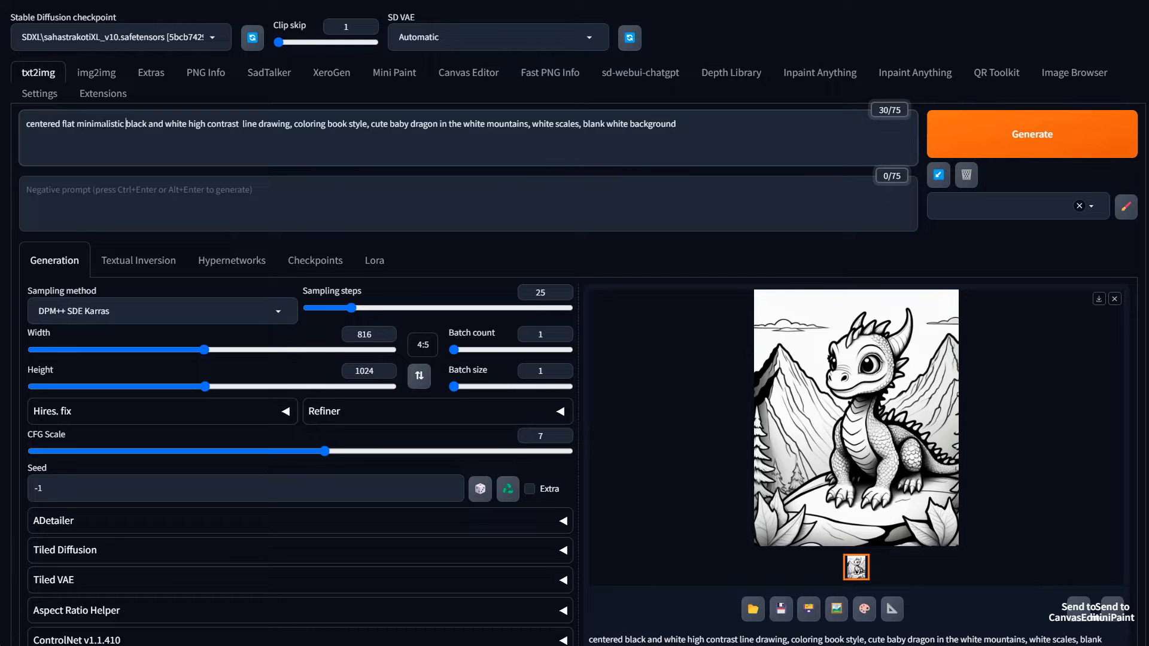
click(1026, 142)
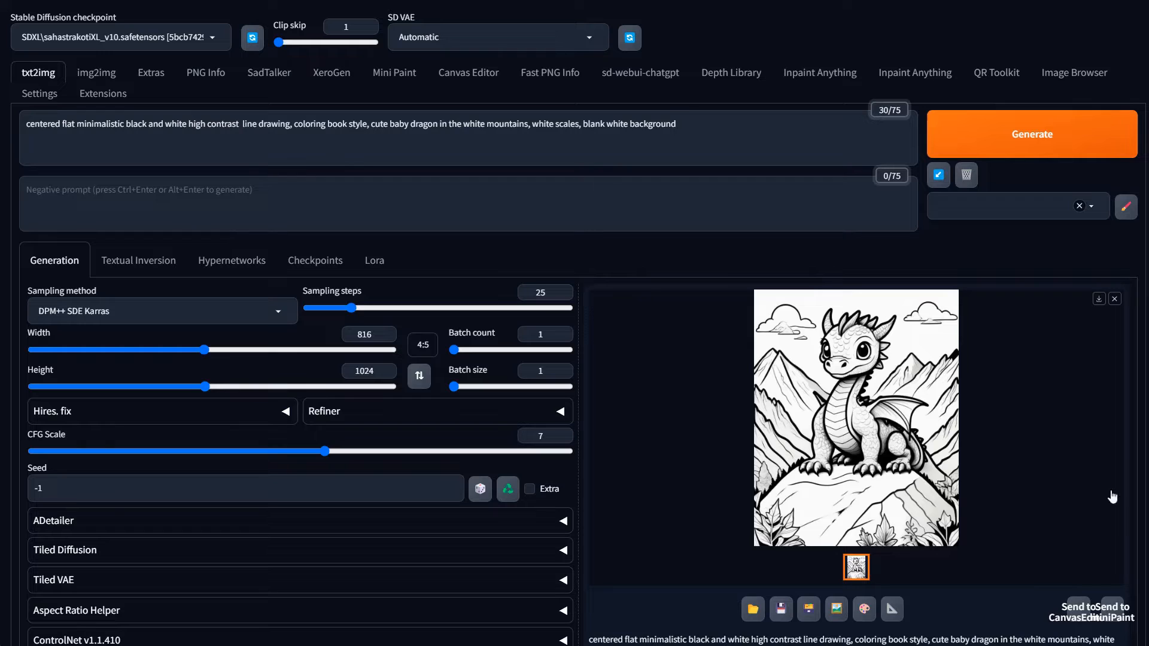
View the generated dragon image enlarged, close it, and copy the entire positive prompt.
click(942, 430)
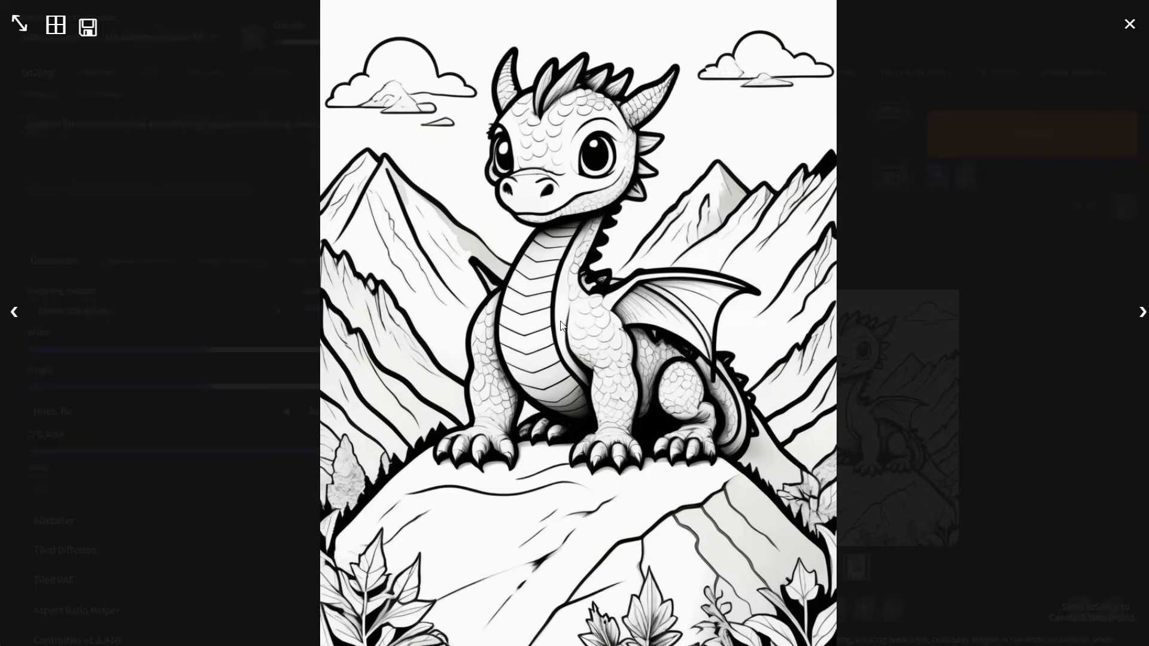
click(884, 318)
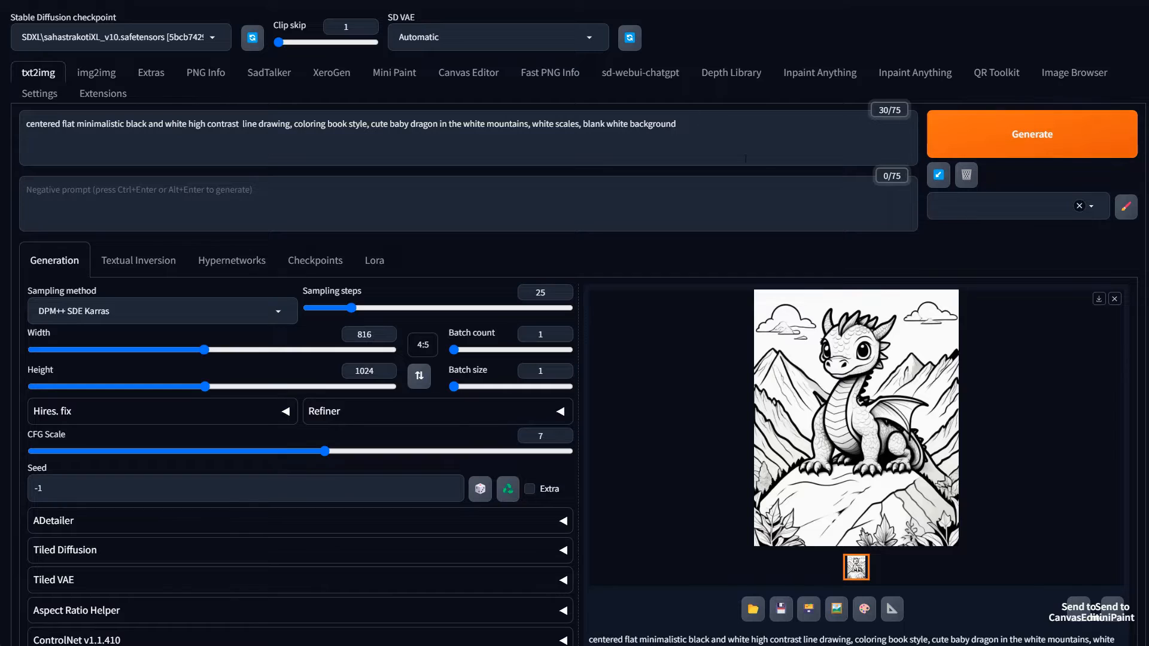
click(714, 128)
drag(714, 128, 27, 126)
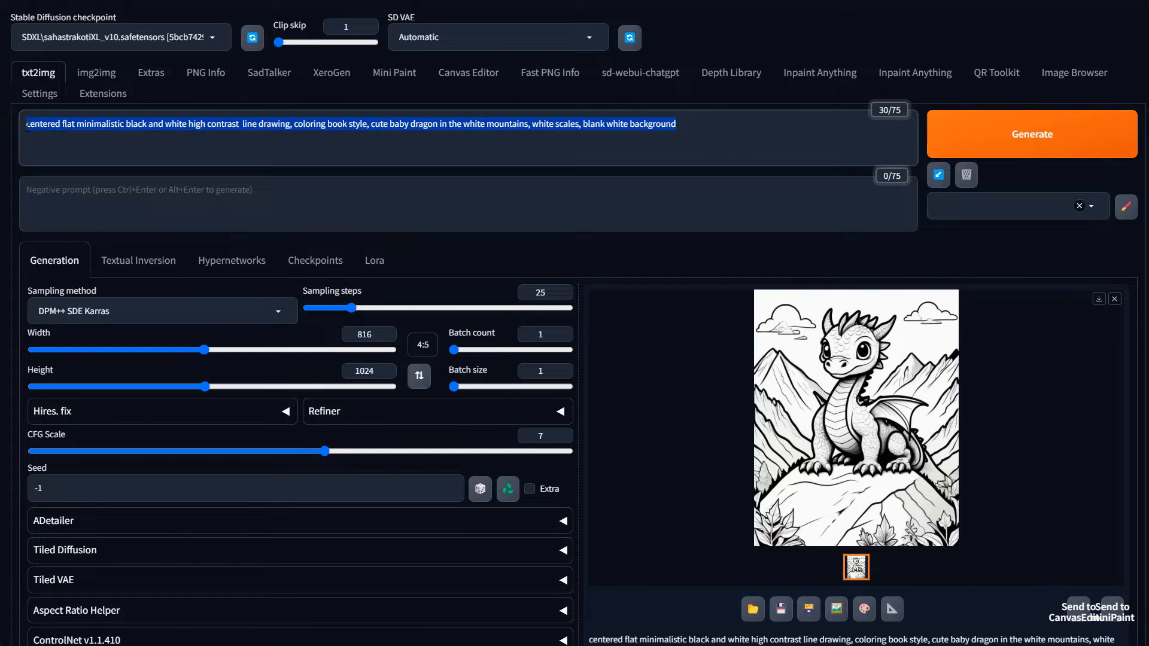
right_click(83, 123)
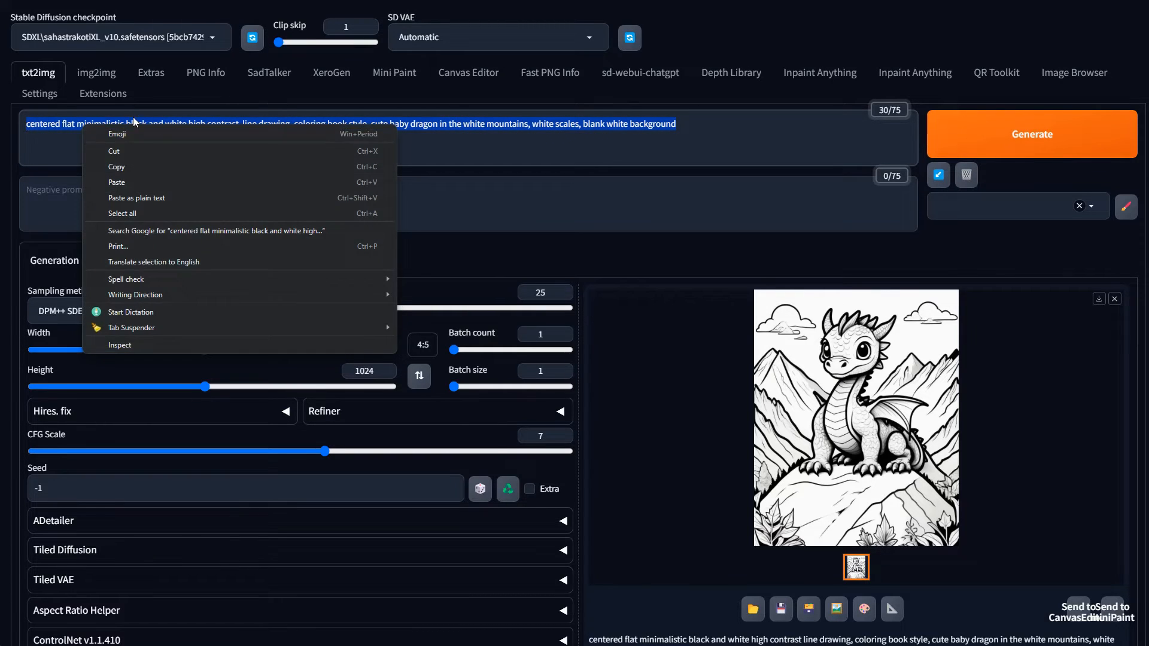
click(171, 169)
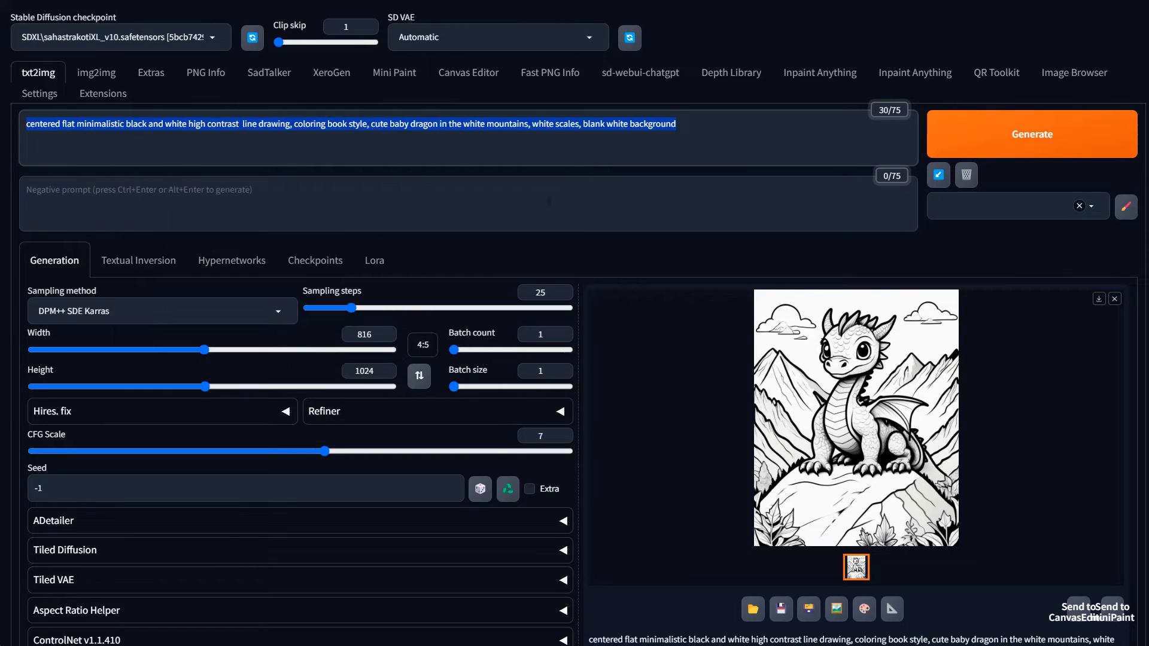
Open the styles editor and name a new style "Style: Coloring Book image".
click(1127, 210)
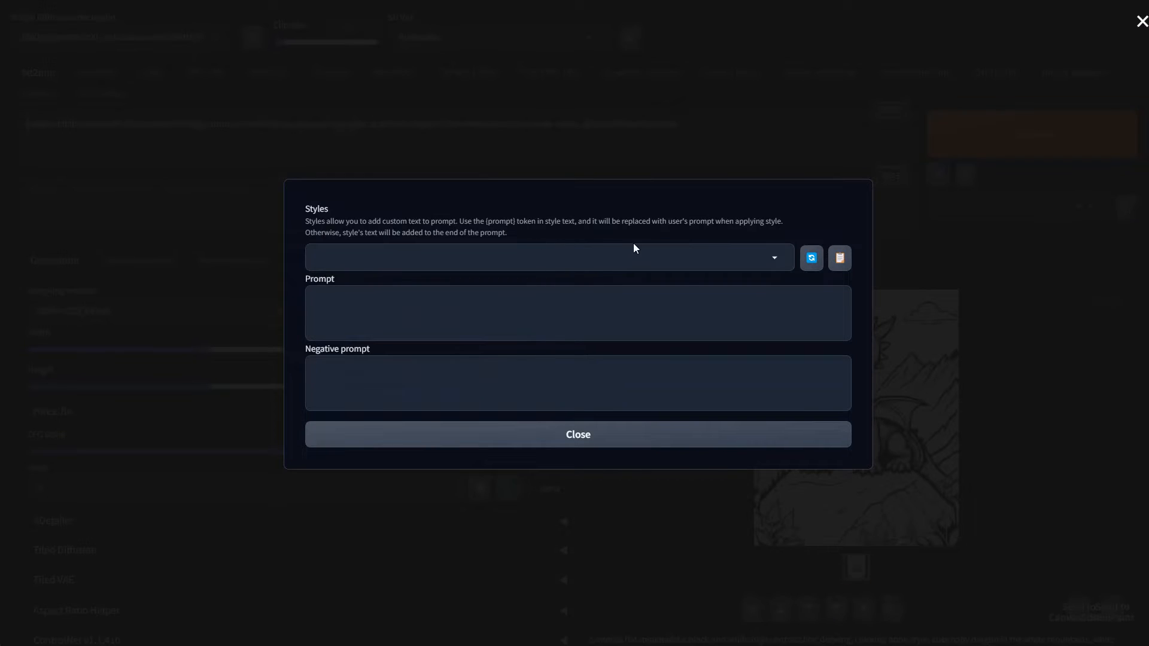
click(584, 259)
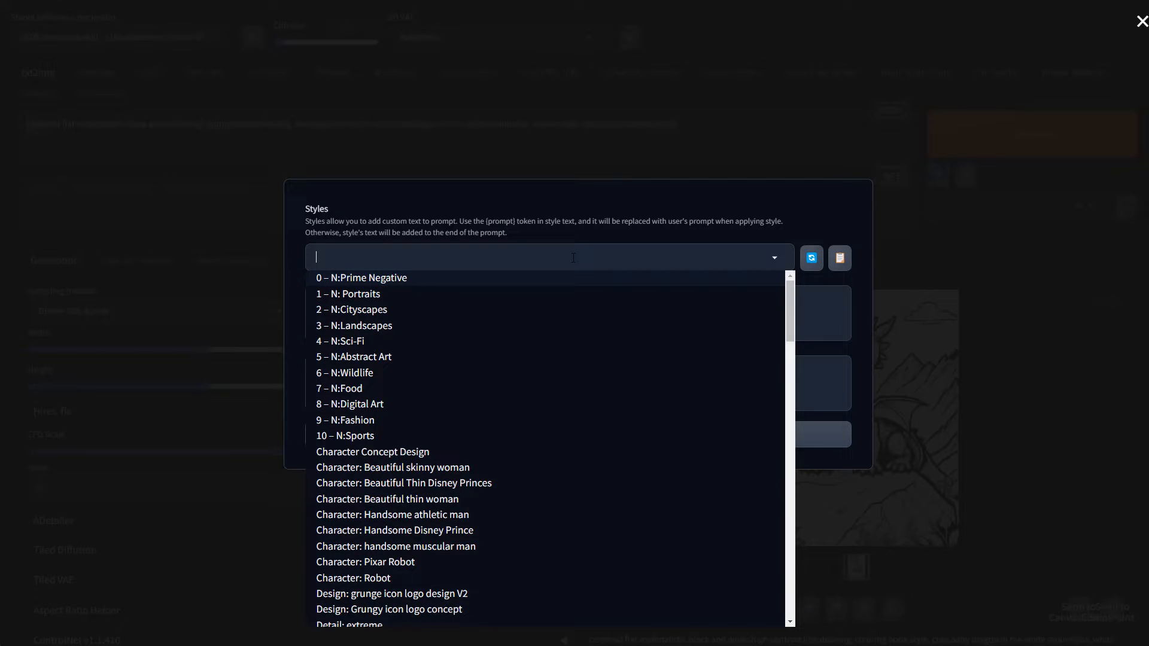
text(S)
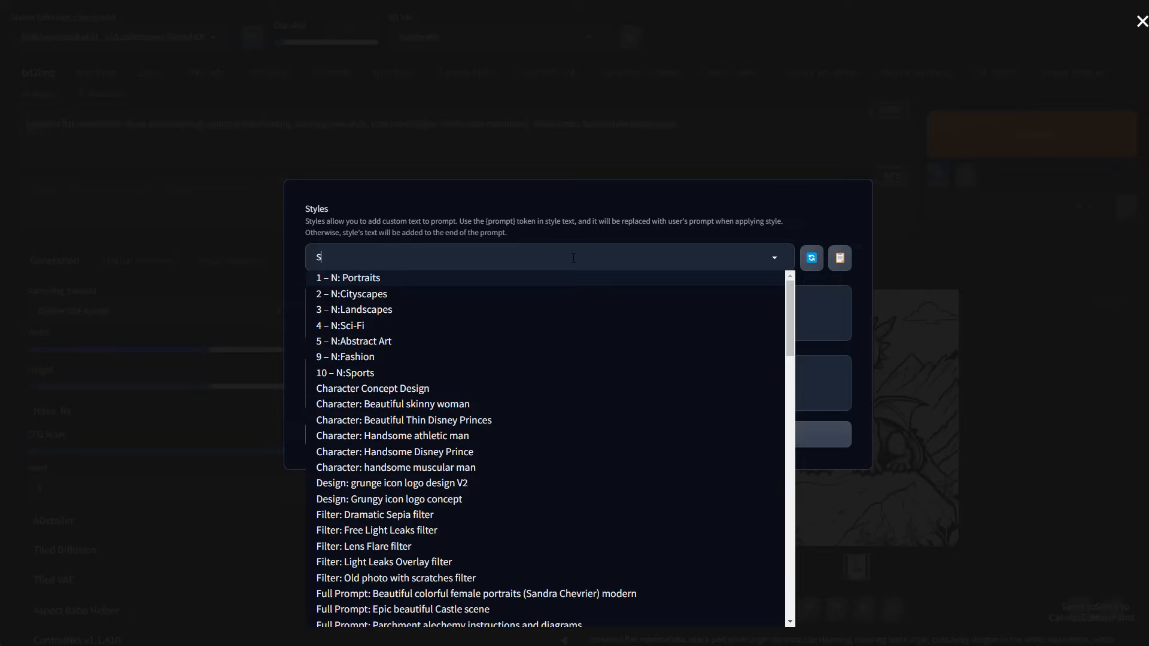
text(t)
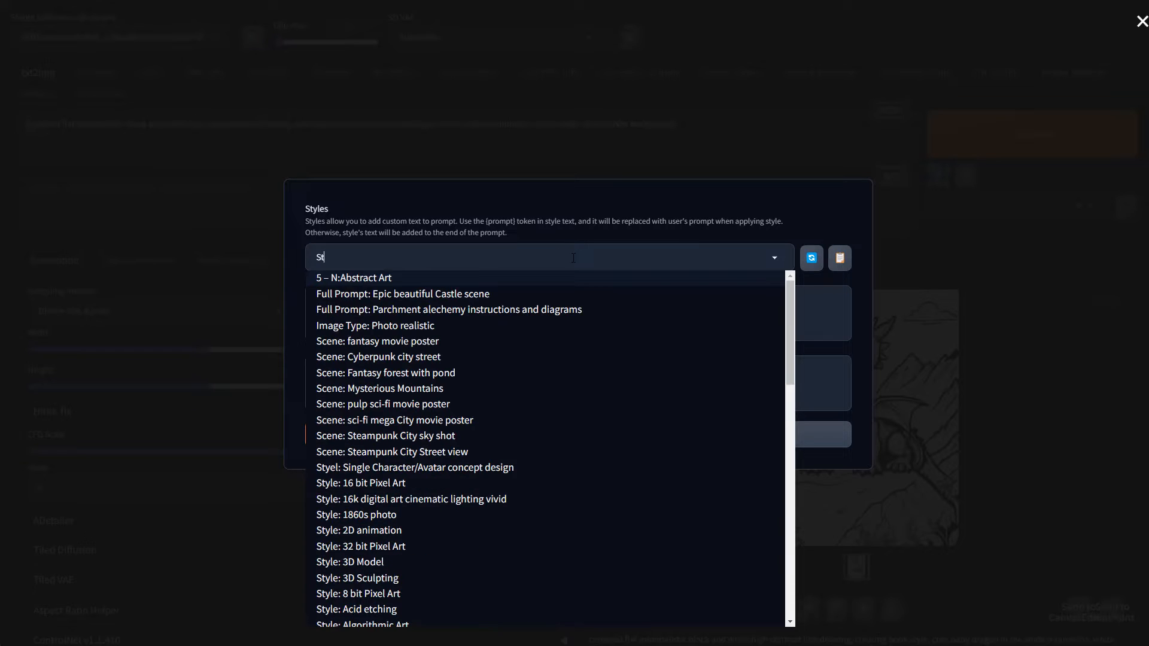
text(yle)
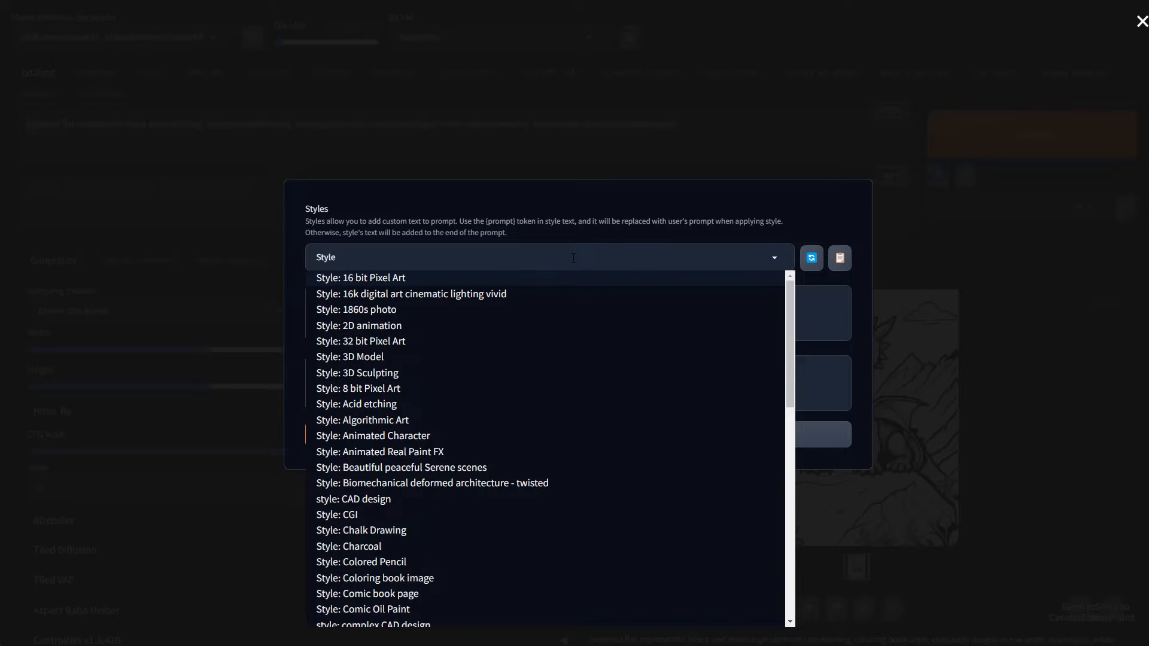
text(: Coloring b)
key(BackSpace)
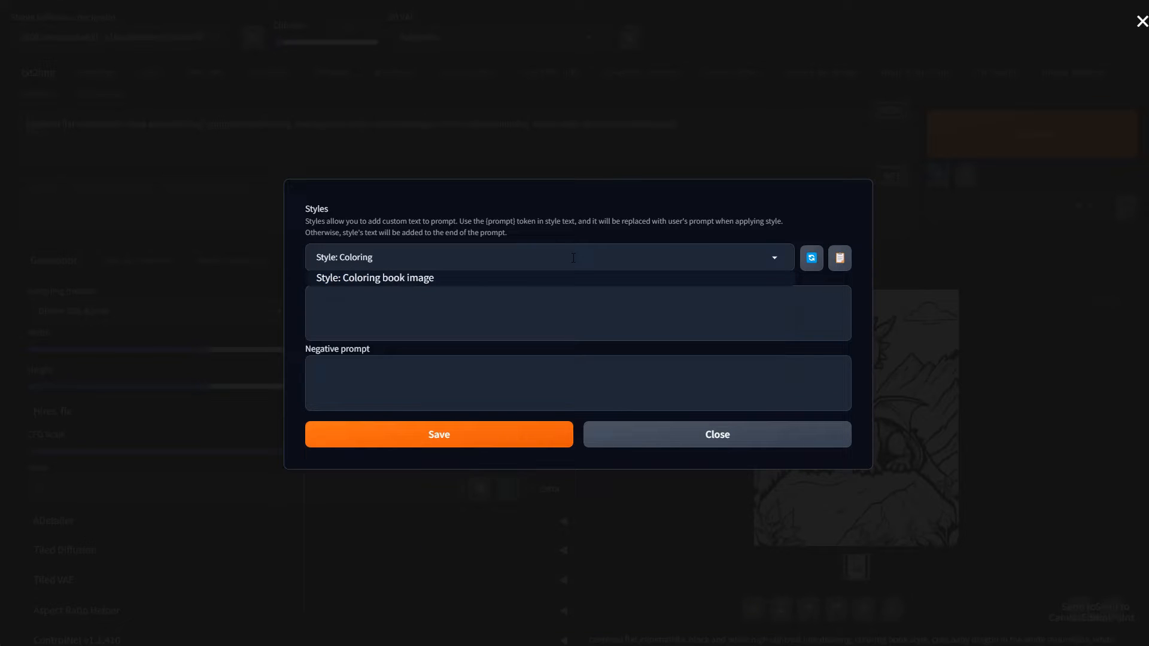
text(Book image)
click(543, 308)
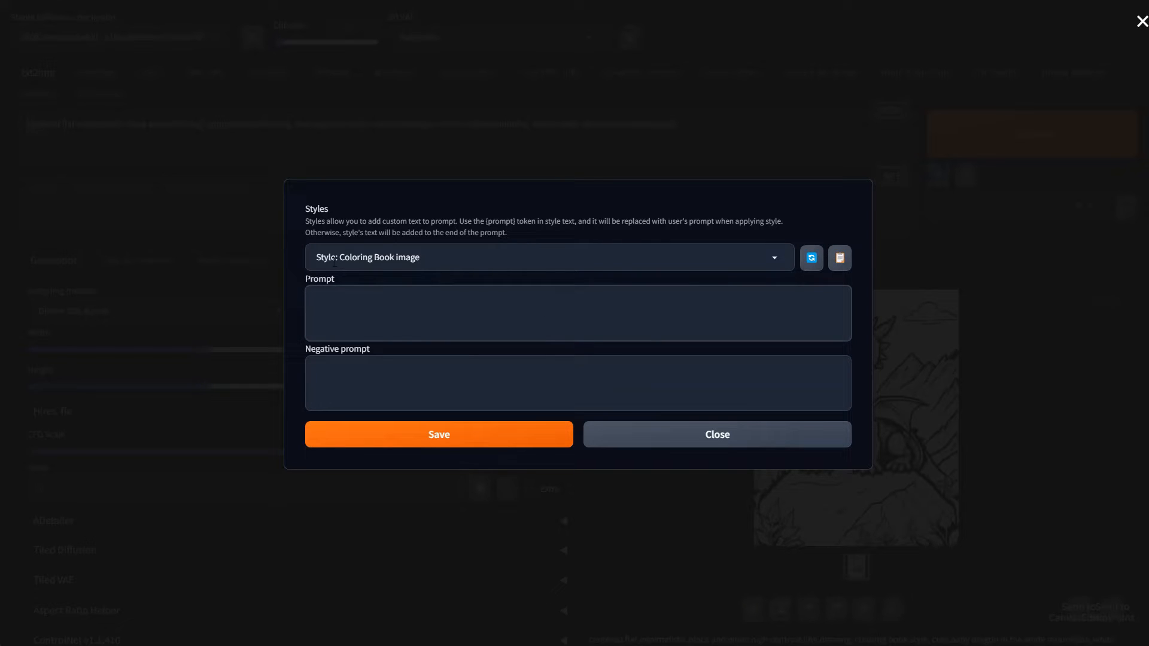
Extend the style name with the suffix "SDXL" so it reads "Style: Coloring Book image SDXL".
click(446, 257)
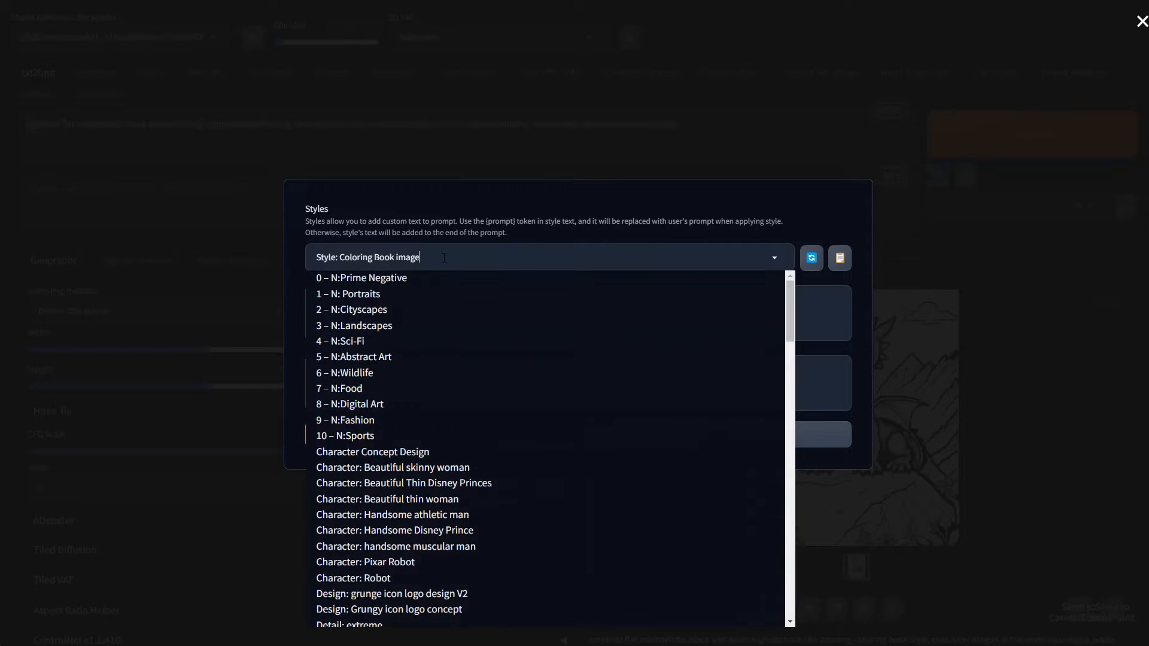
click(444, 257)
text(v2)
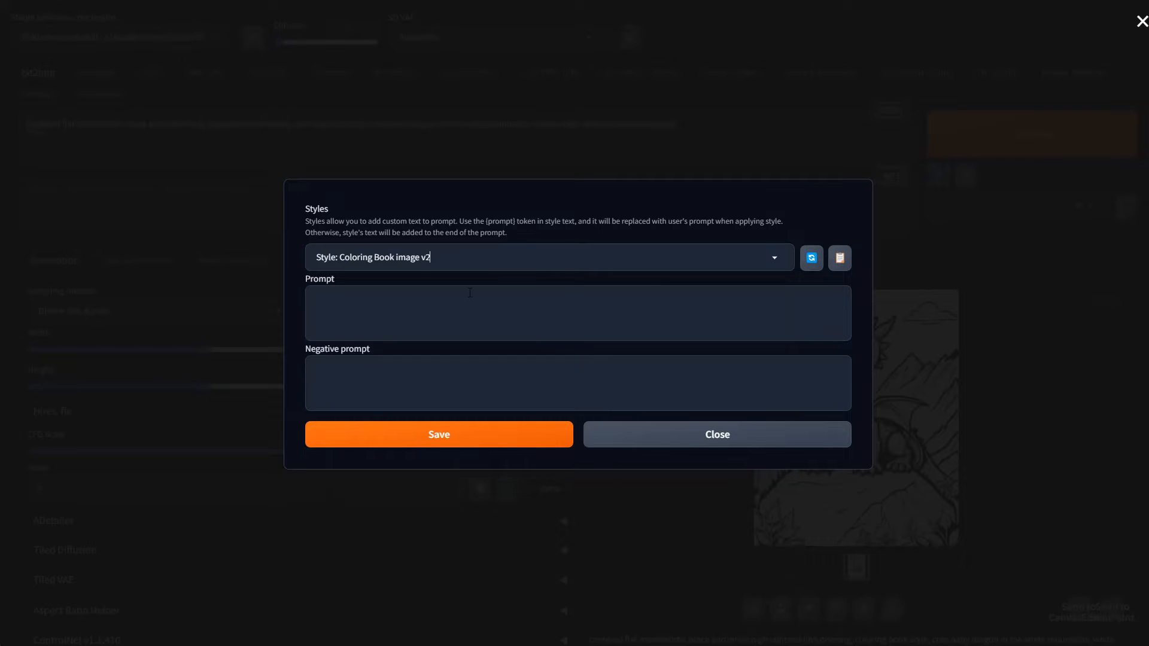
click(391, 311)
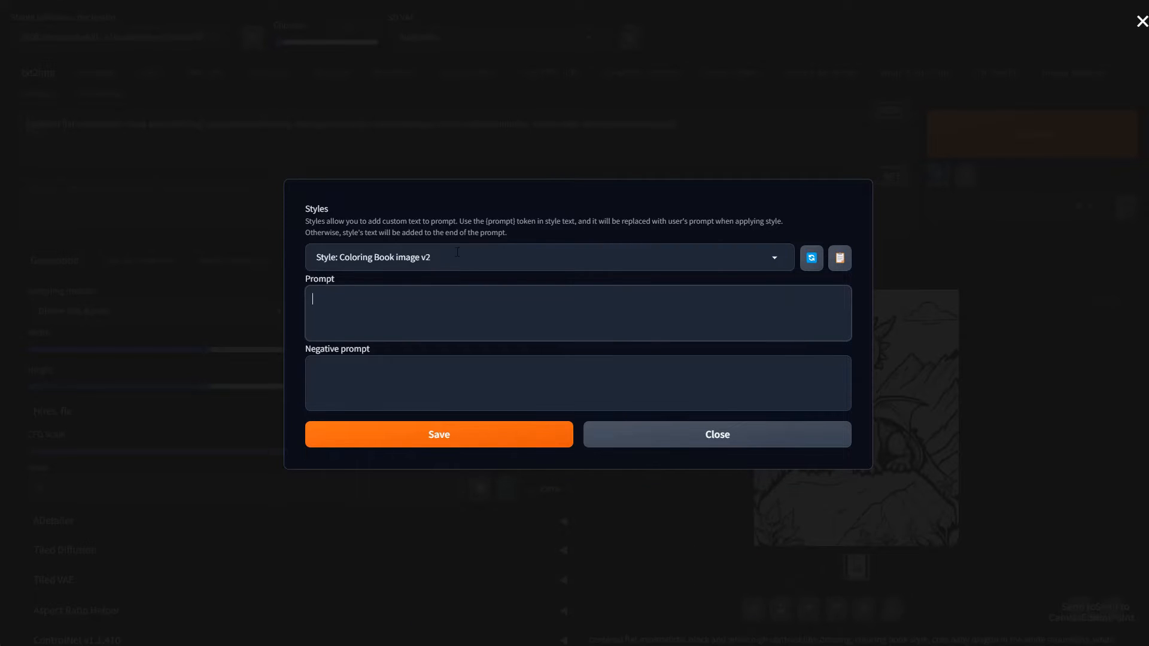
double_click(457, 252)
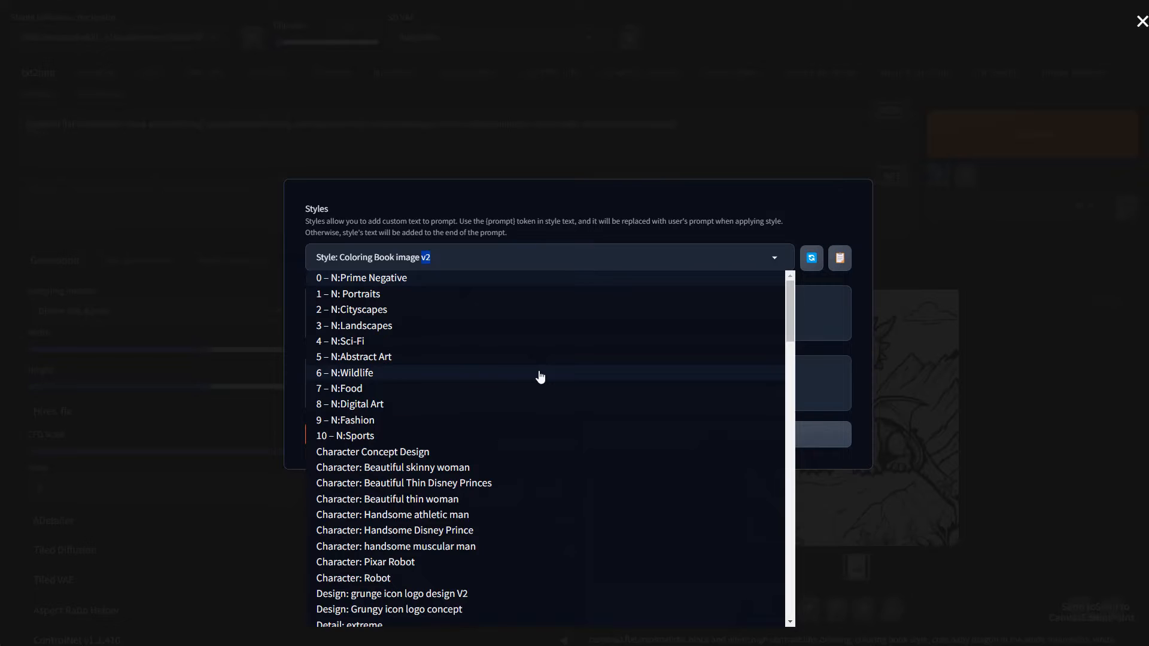
text(SDXL)
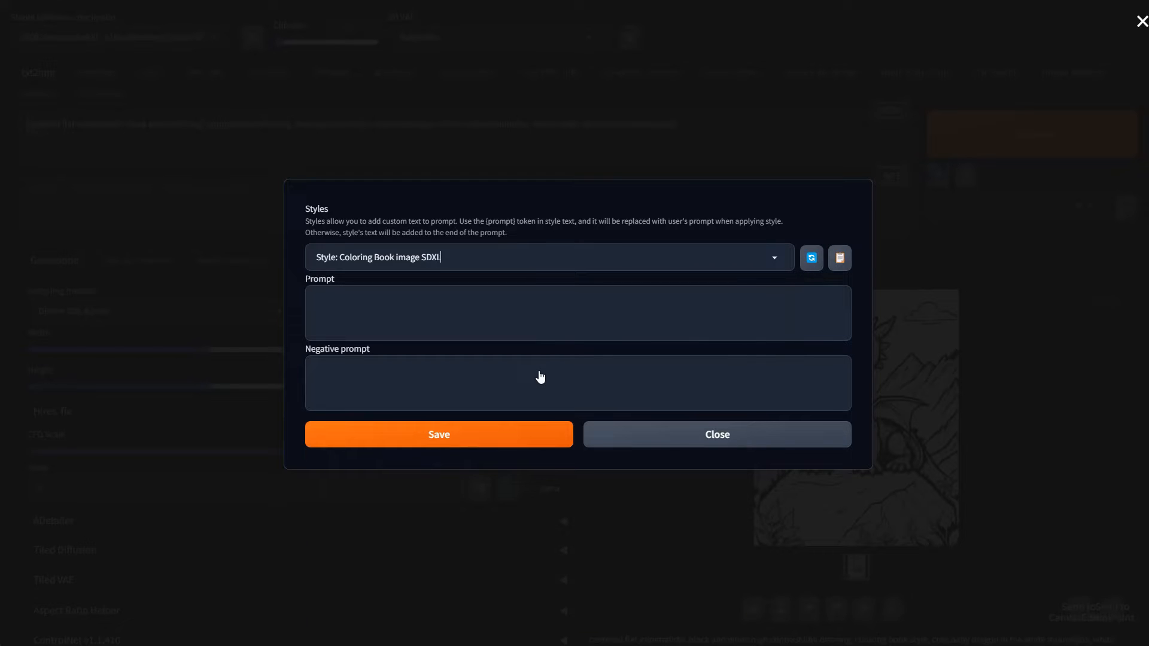
Paste the copied prompt into the style's prompt and enter "(color:1.3), gradients, shadows, black background." as its negative prompt.
click(348, 304)
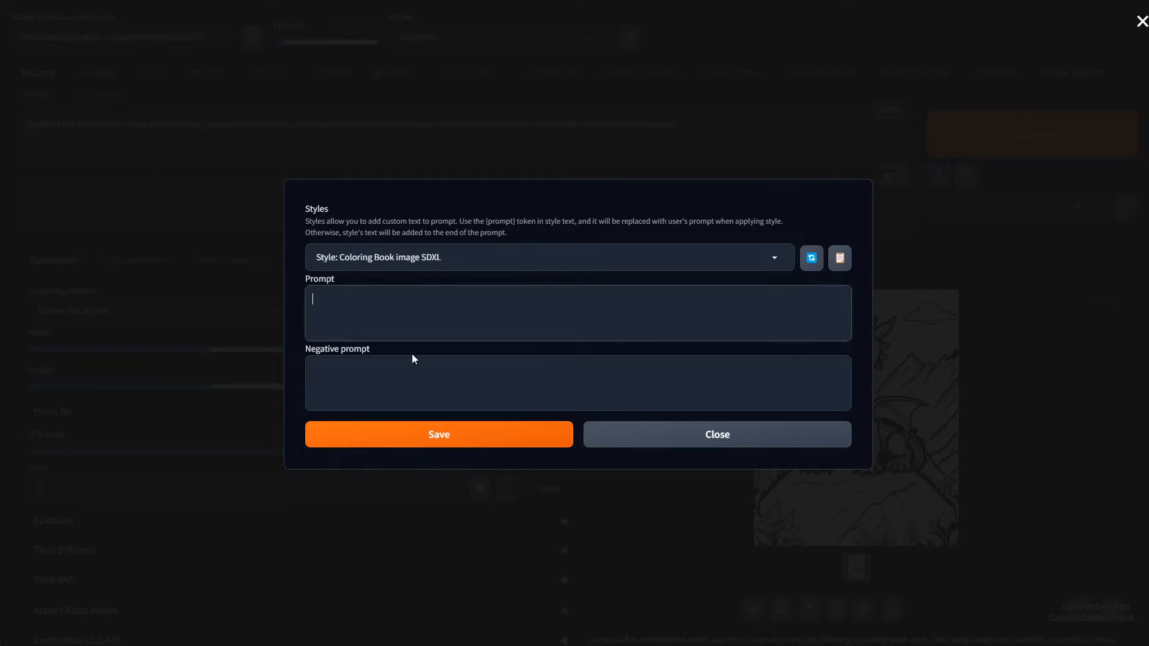
text(centered flat minimalistic black and white high contrast  line drawing, coloring book style, cute baby dragon in the white mountains, white scales, blank white background)
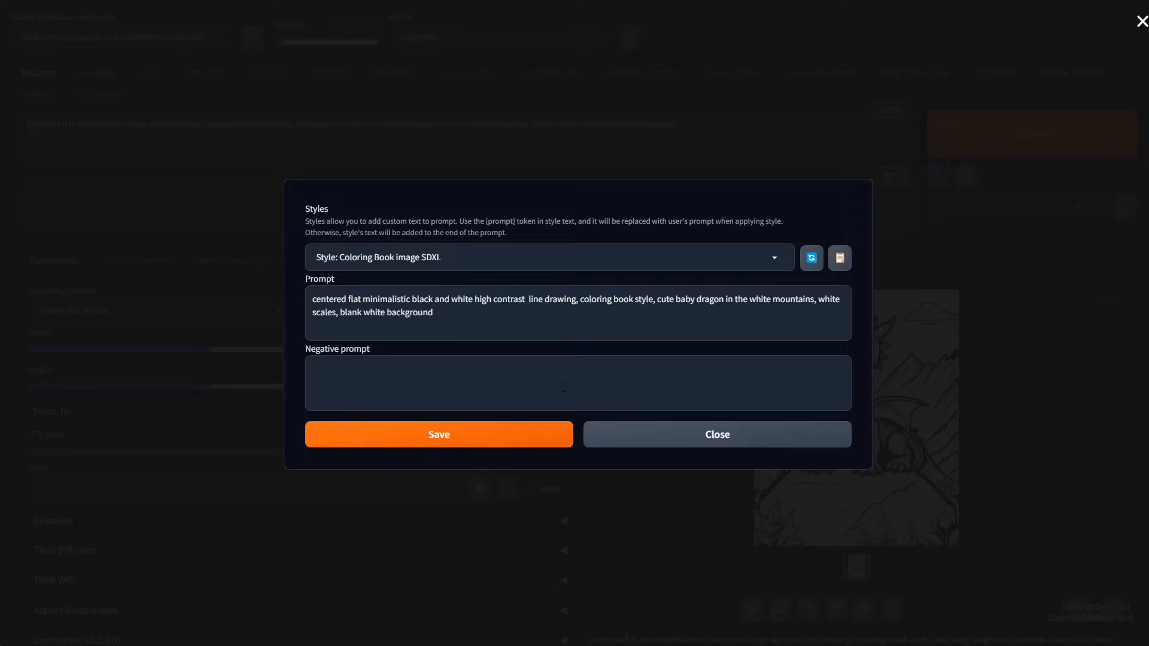
click(411, 376)
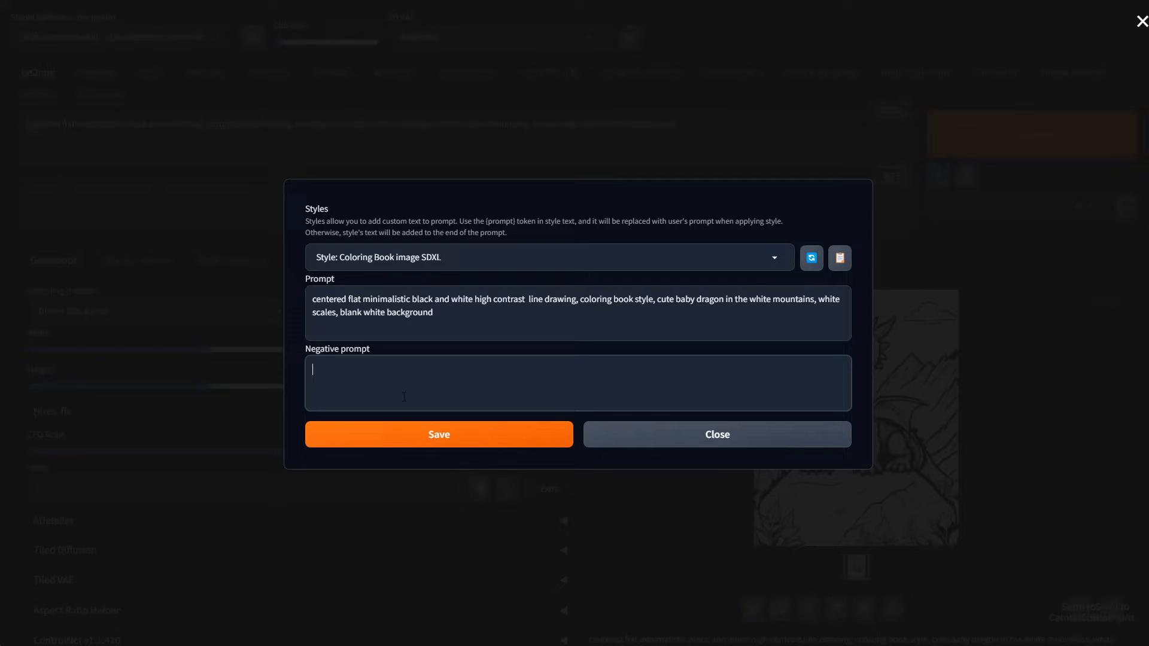
text((color:1.3), gradients, shadows, black background.)
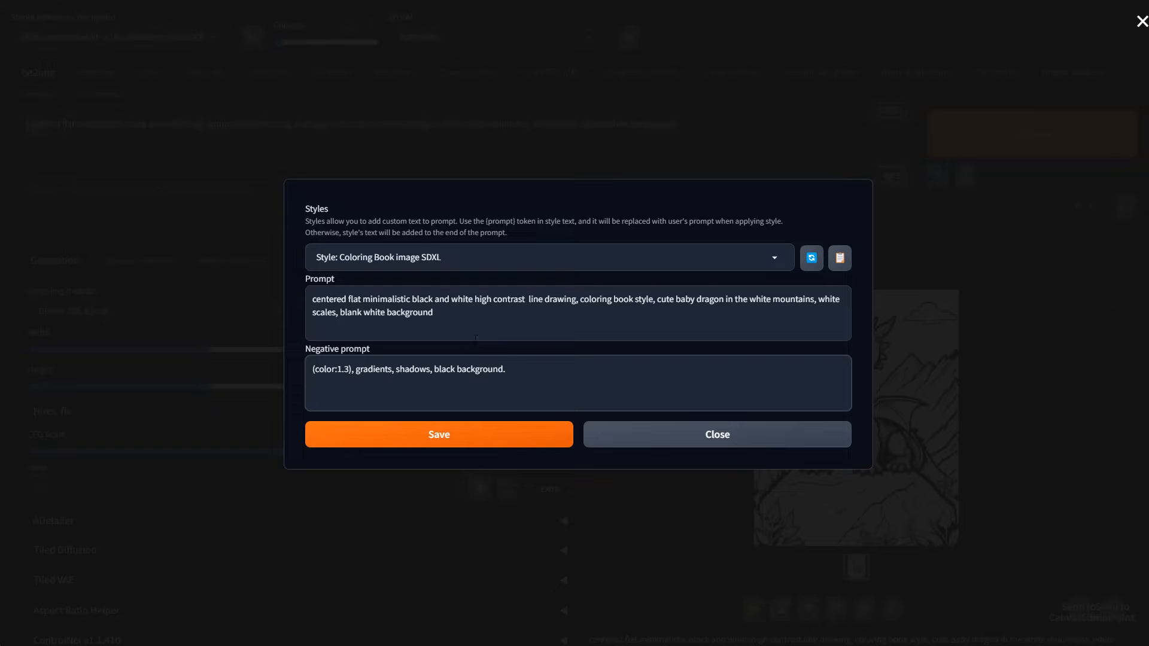
Replace "cute baby dragon in the white mountains, white scales" in the style's prompt with the token "{prompt},".
click(493, 309)
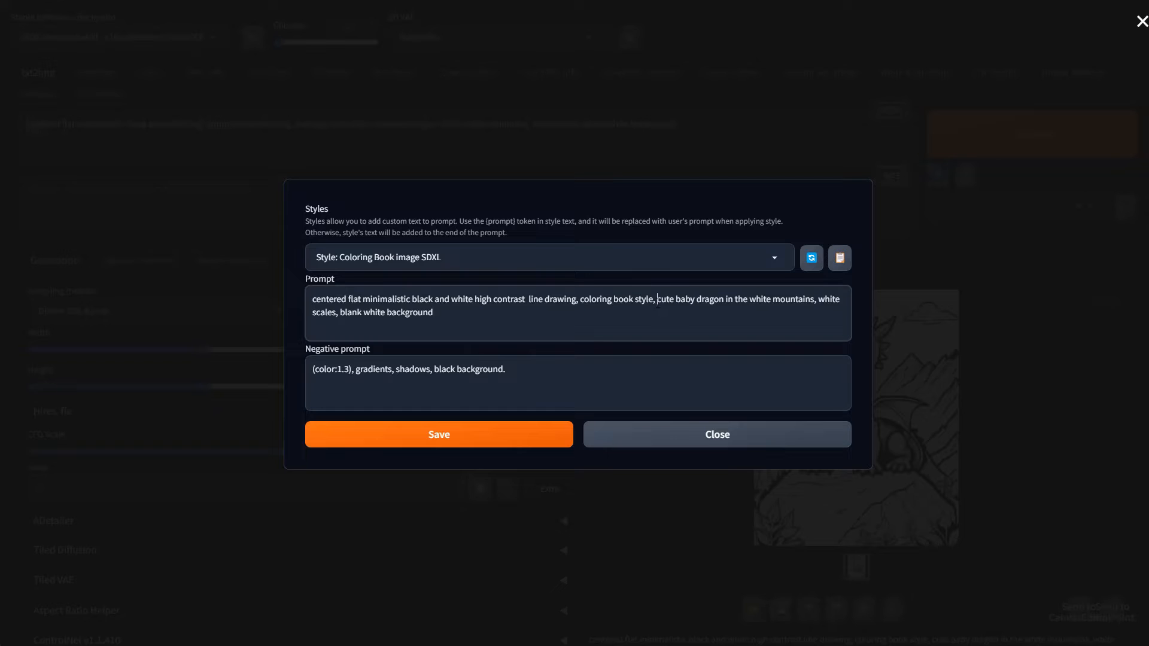
drag(657, 300, 335, 320)
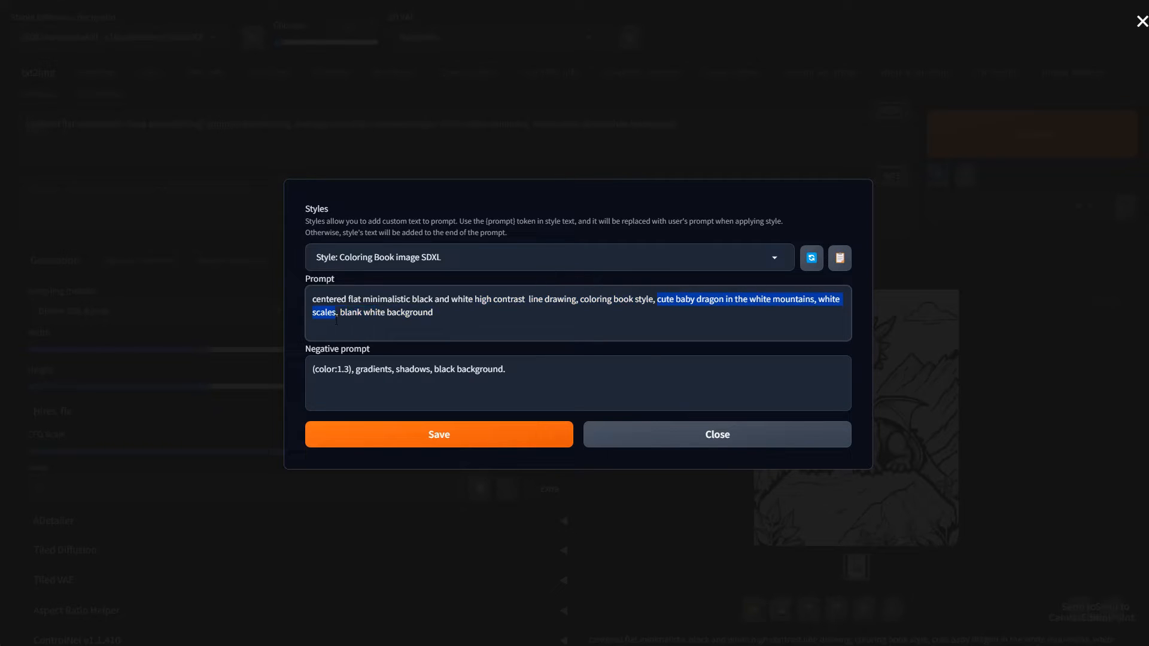
key(BackSpace)
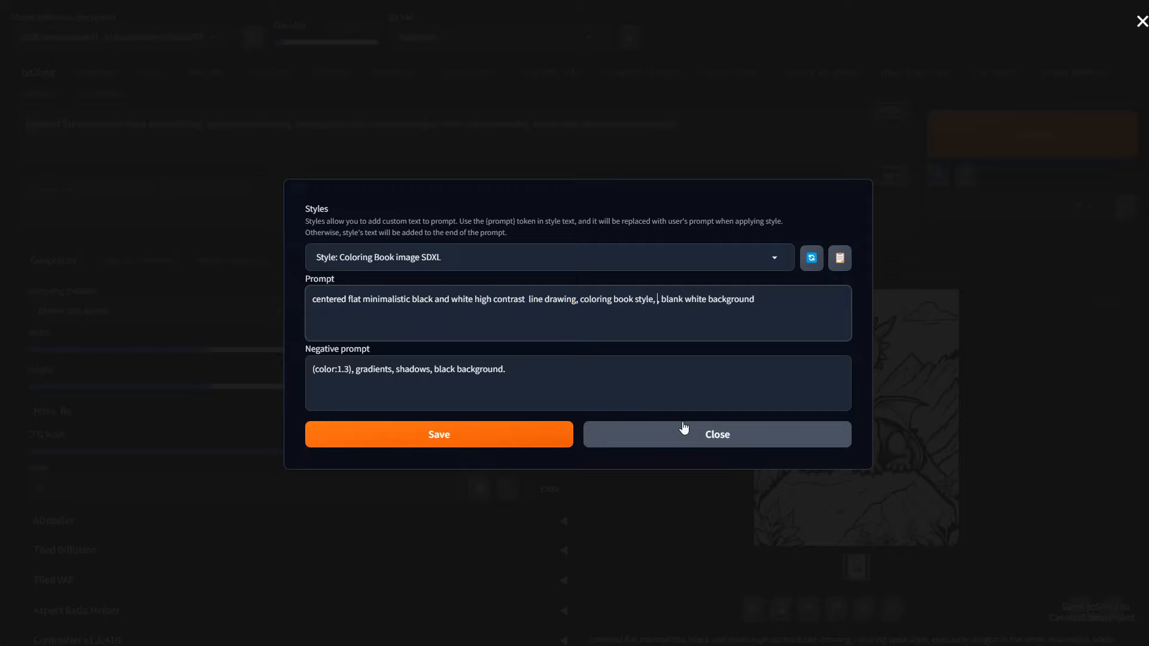
text({prompt)
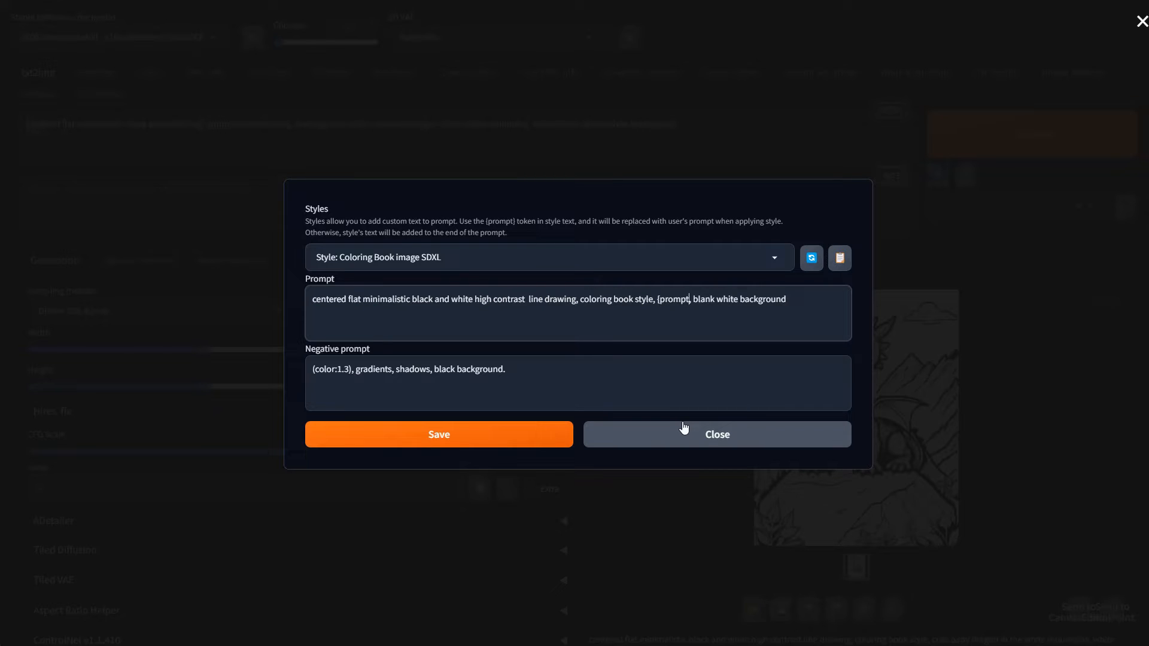
text(},)
Insert "(white fure, white skin, white terrain, white scales, white plants" before "blank white background" in the style's prompt.
text((white fure)
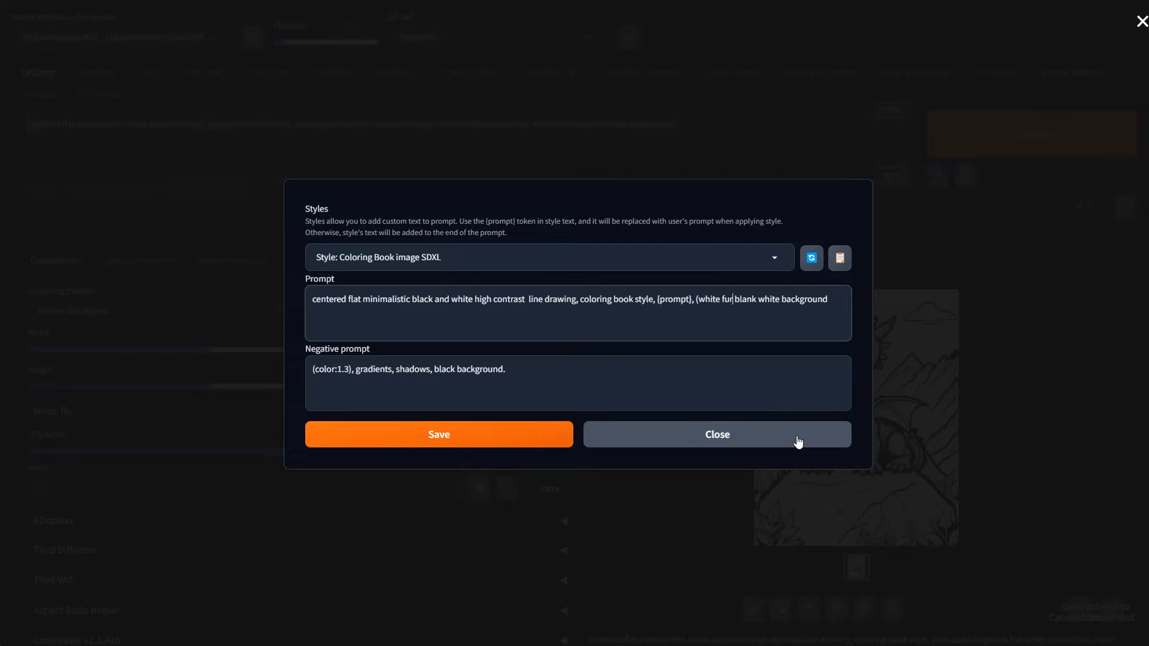
text(, white skin)
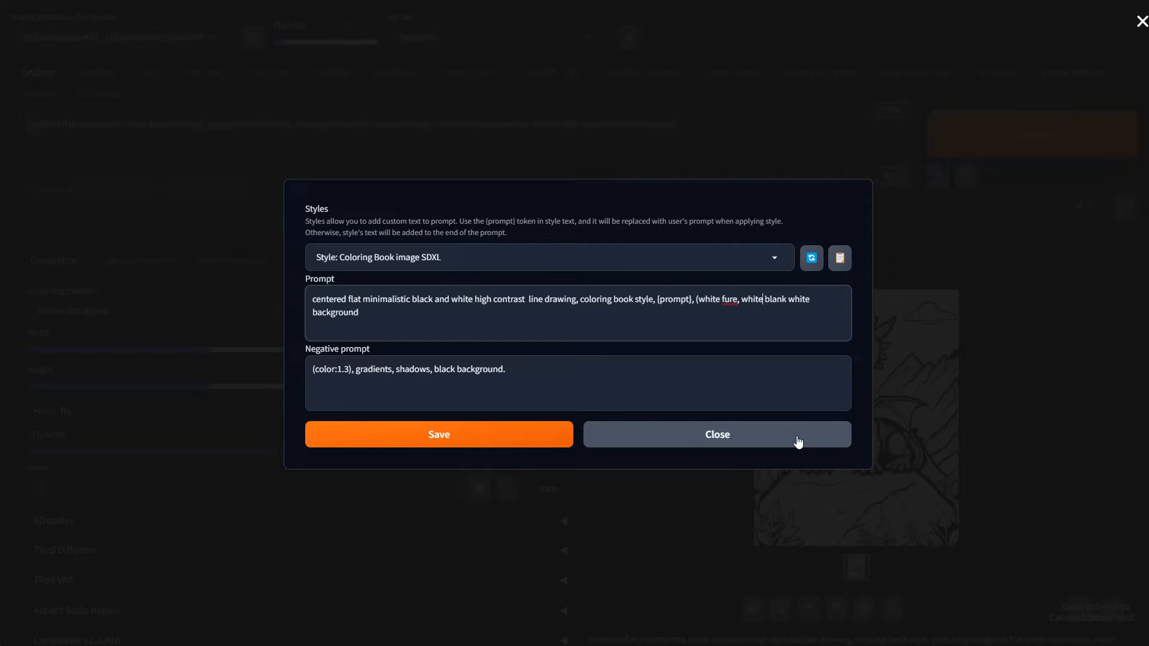
text(, white)
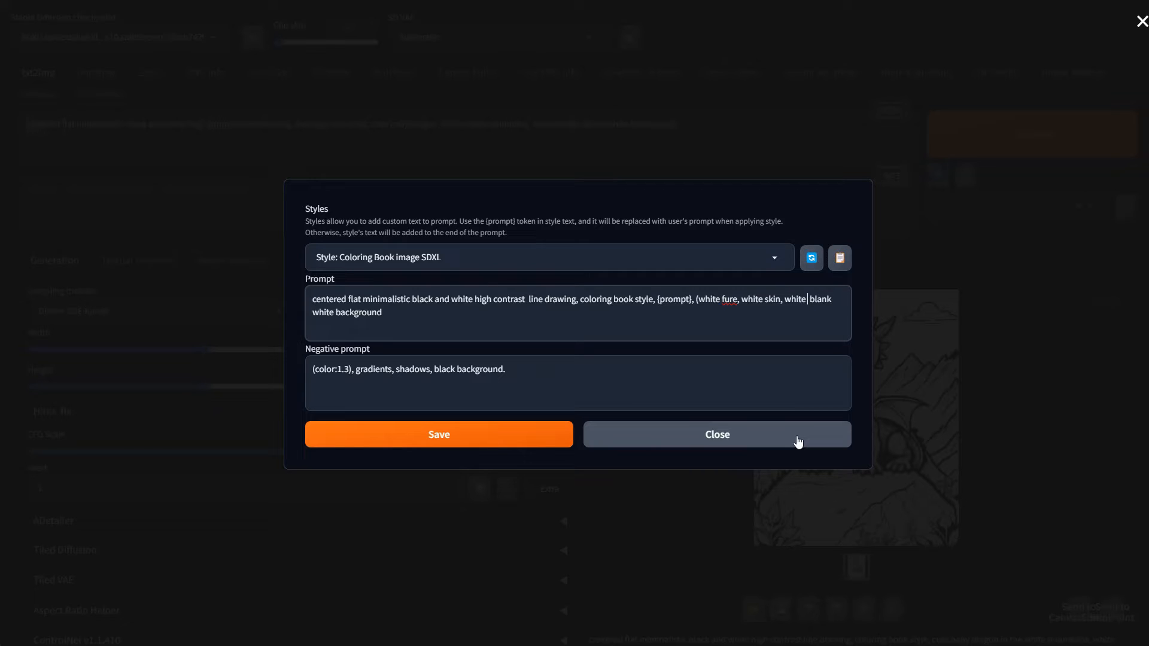
text( terrain, white s)
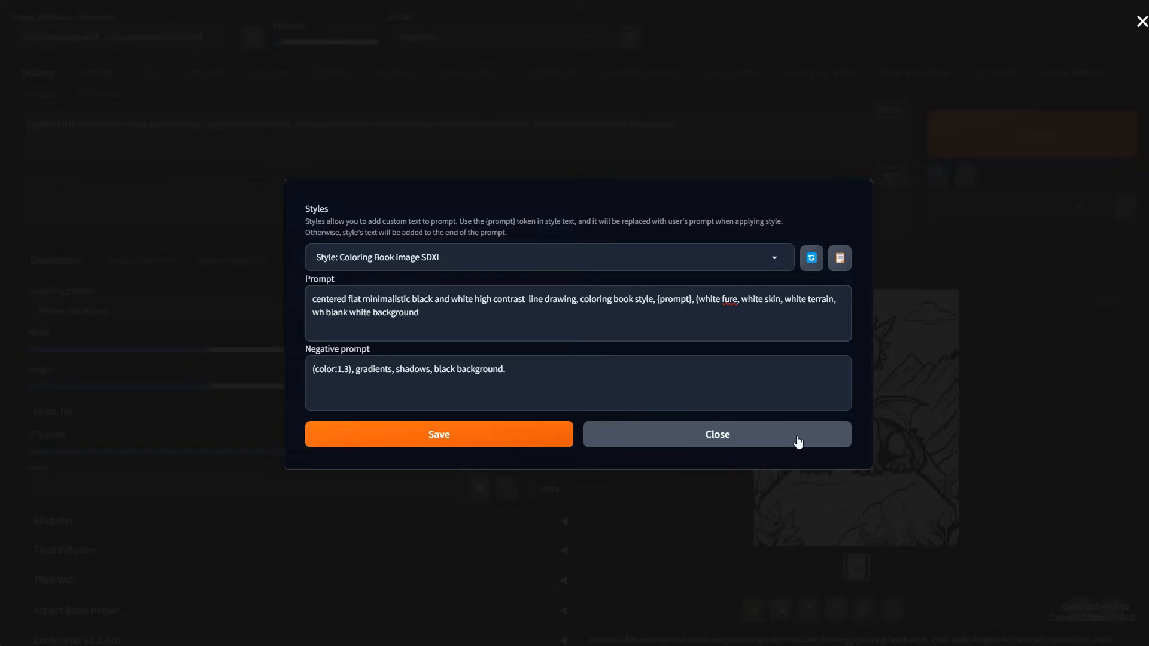
text(cales)
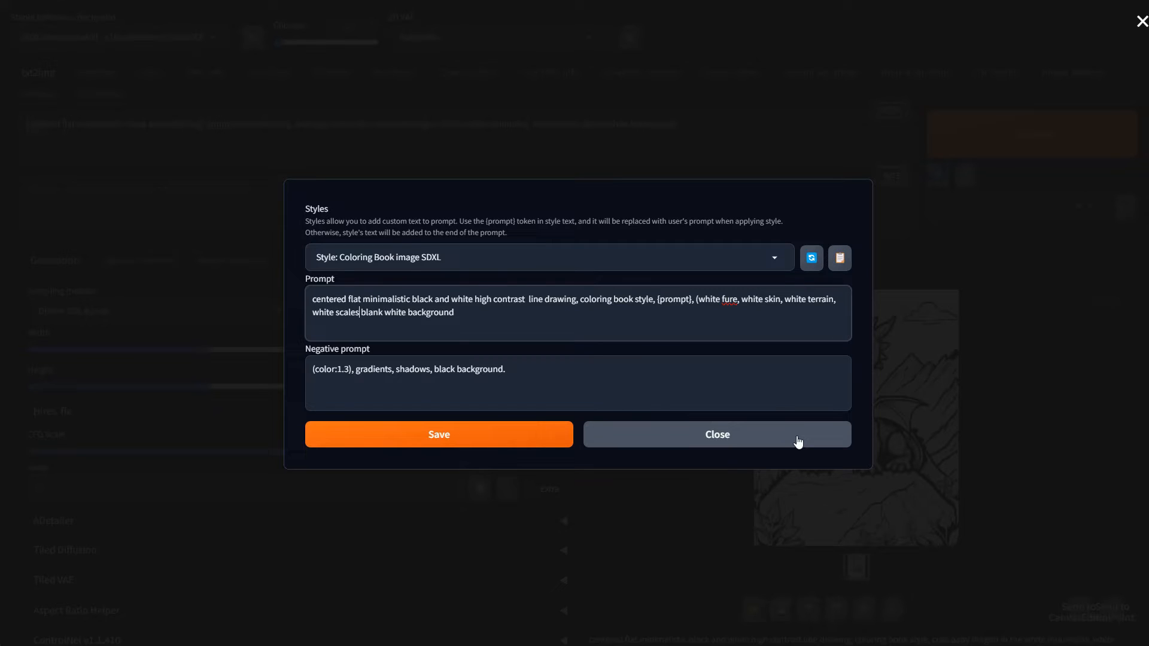
text(, white plants)
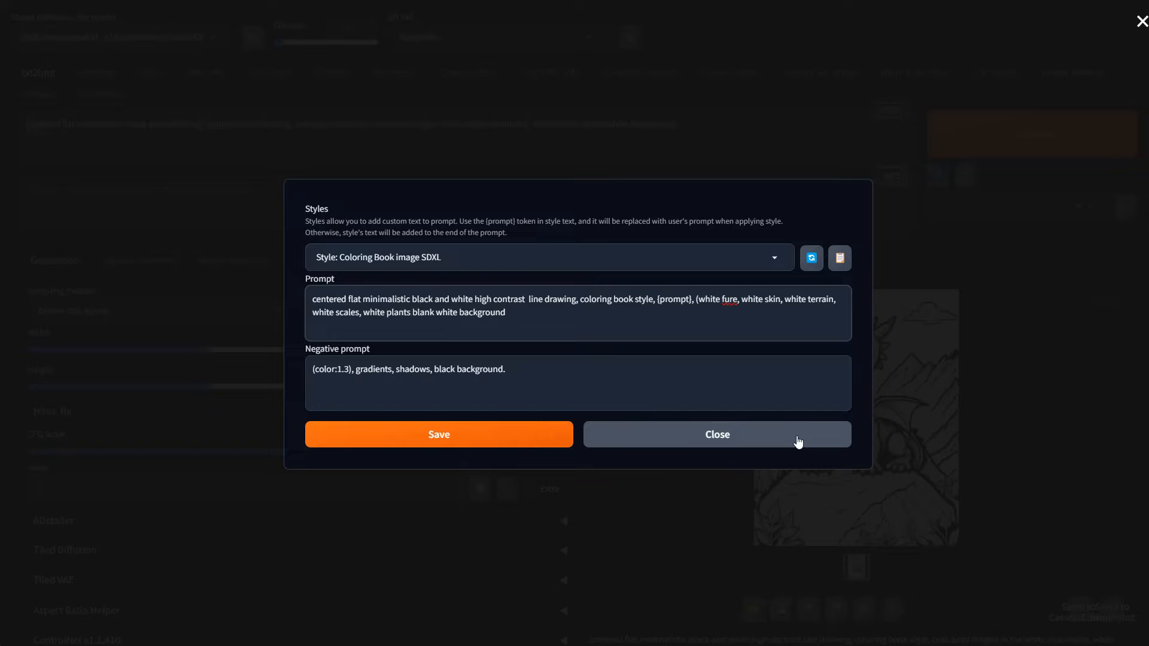
Correct "fure" to "fur" and close the bracketed group after "white scales" with a weight of 1.1.
click(738, 299)
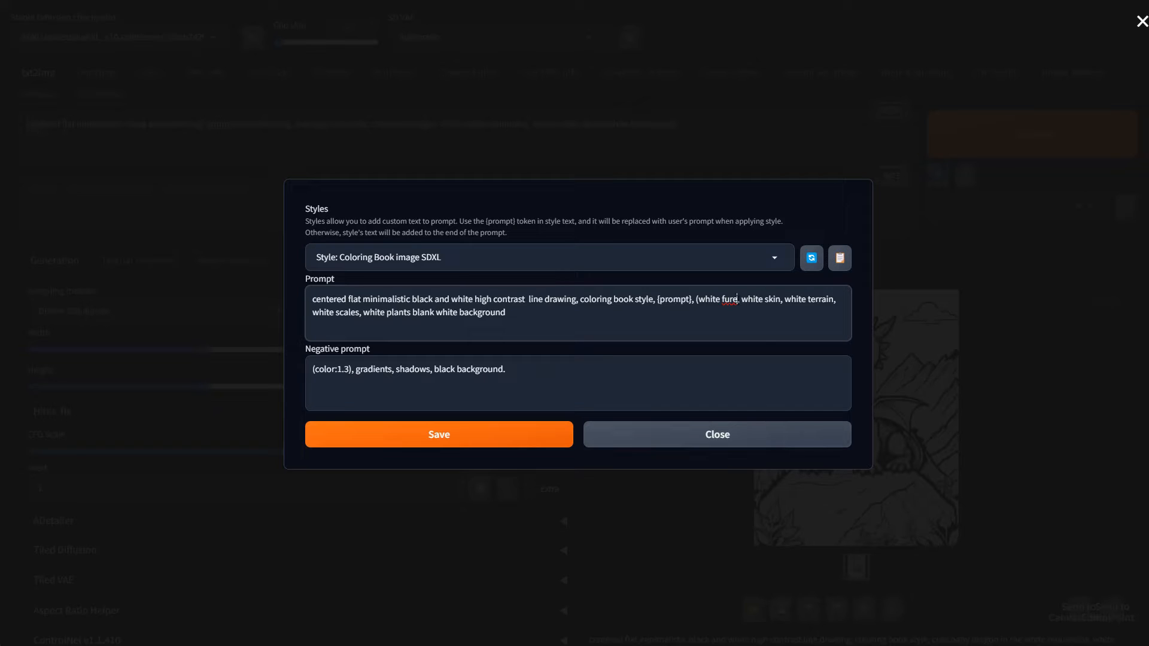
key(BackSpace)
text())
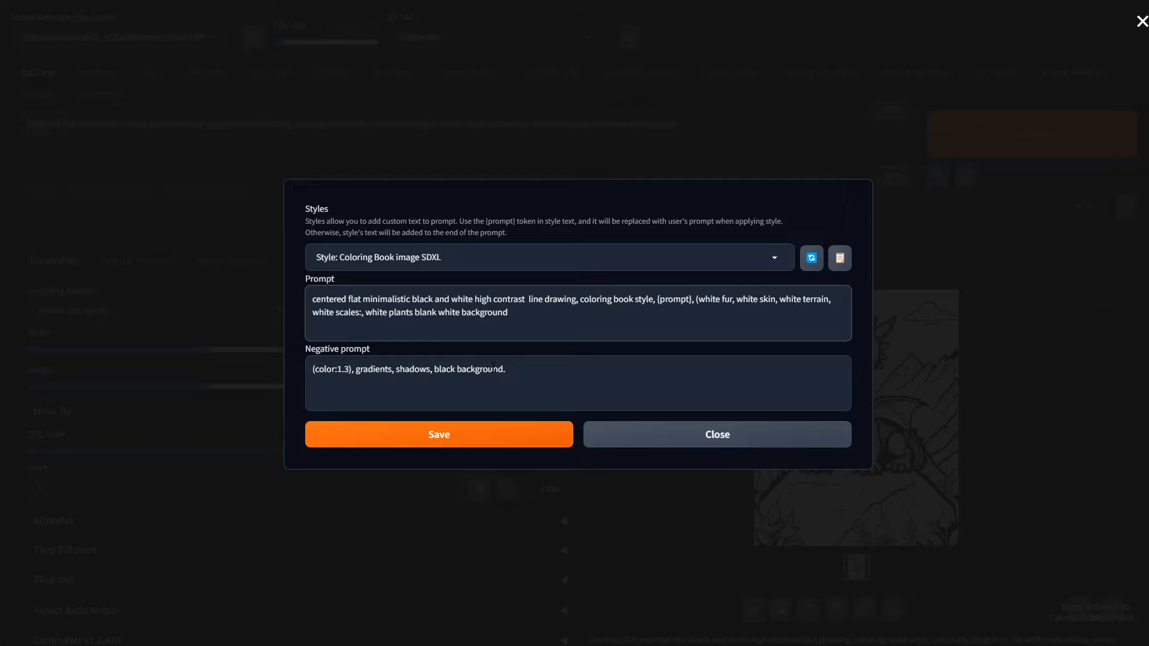
text(1.1)
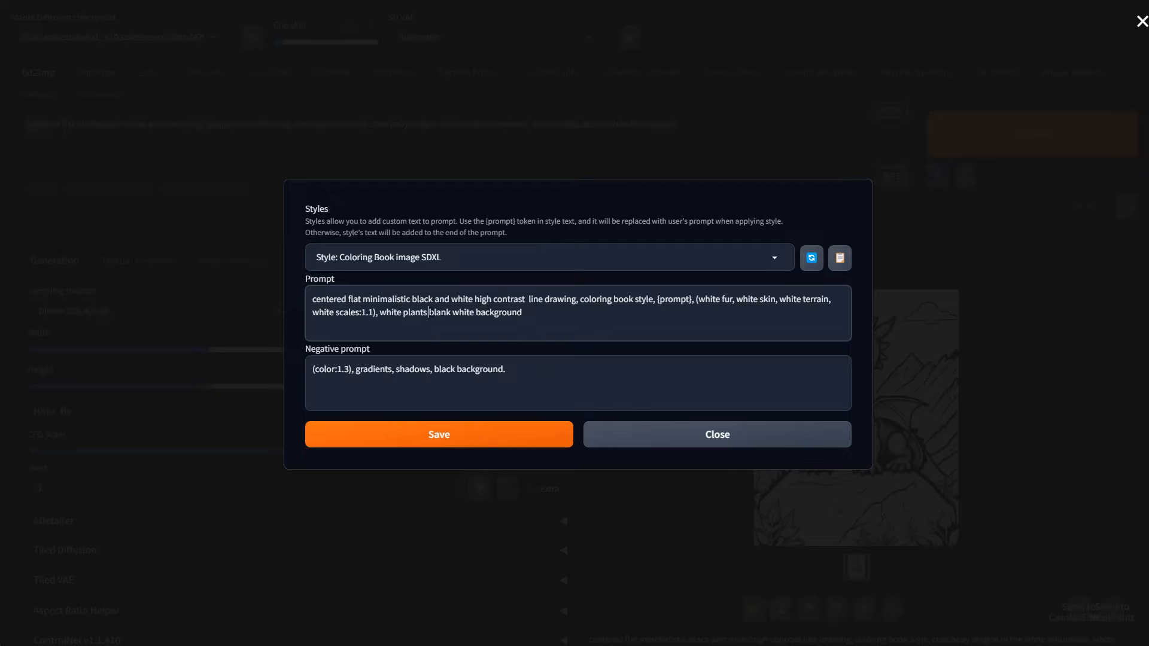
Delete "white plants" from the style's prompt, before "blank white background".
key(ctrl+shift+Left)
key(ctrl+shift+Left)
key(BackSpace)
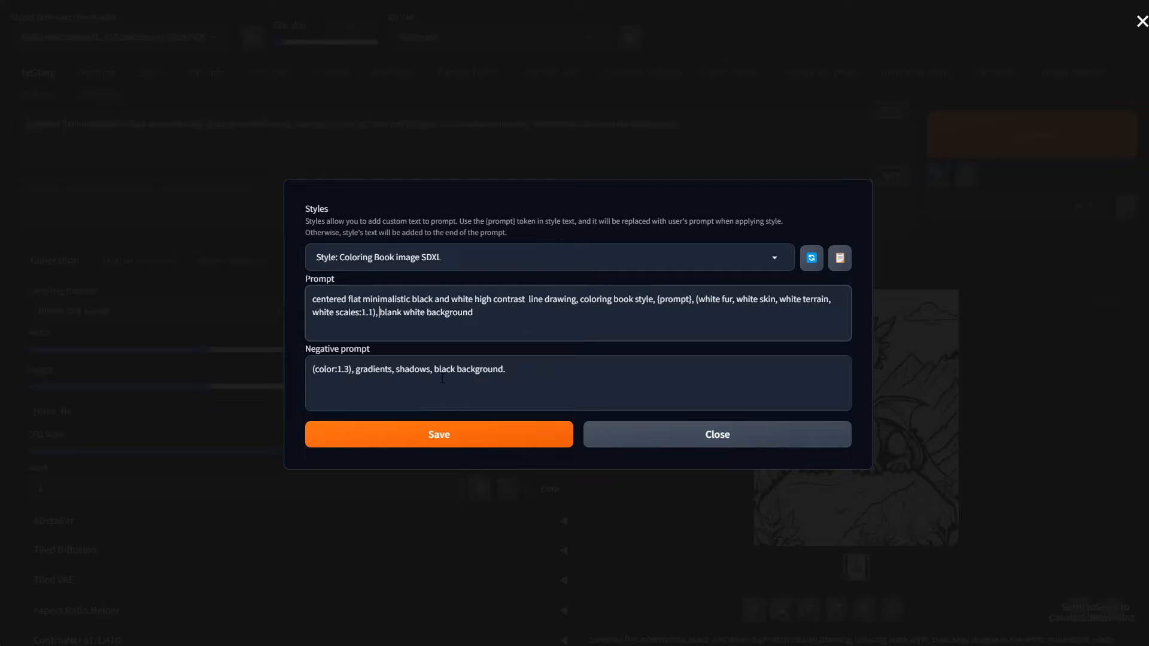
Save the edited style and apply "Style: Coloring Book image SDXL" to the text-to-image generation.
click(495, 441)
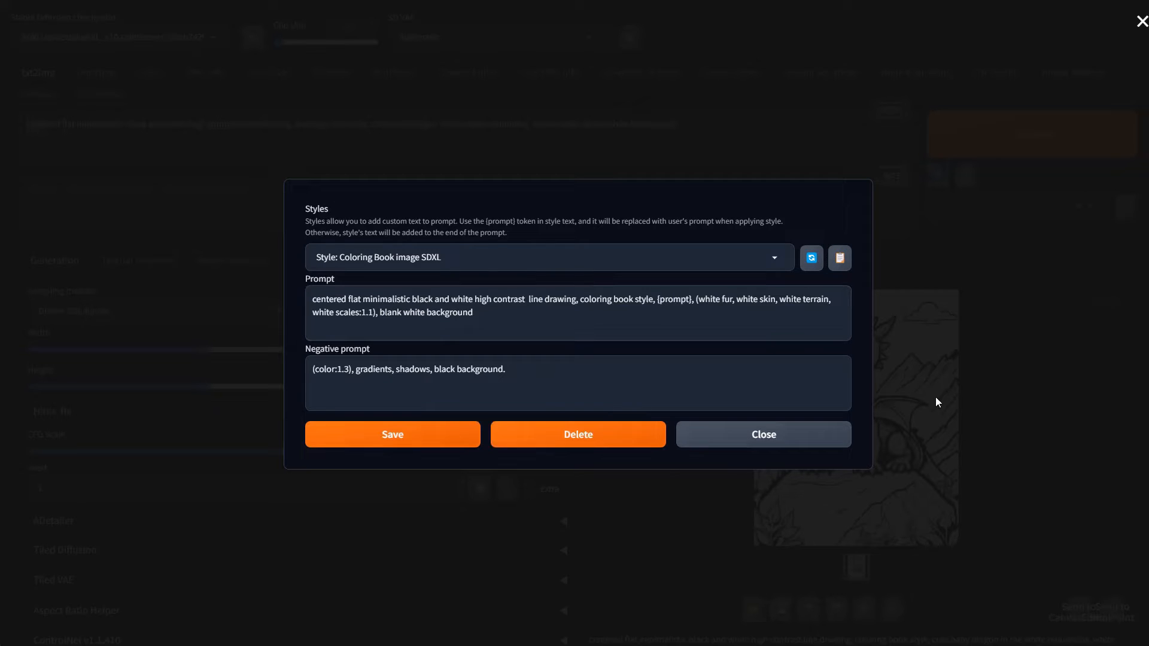
click(775, 438)
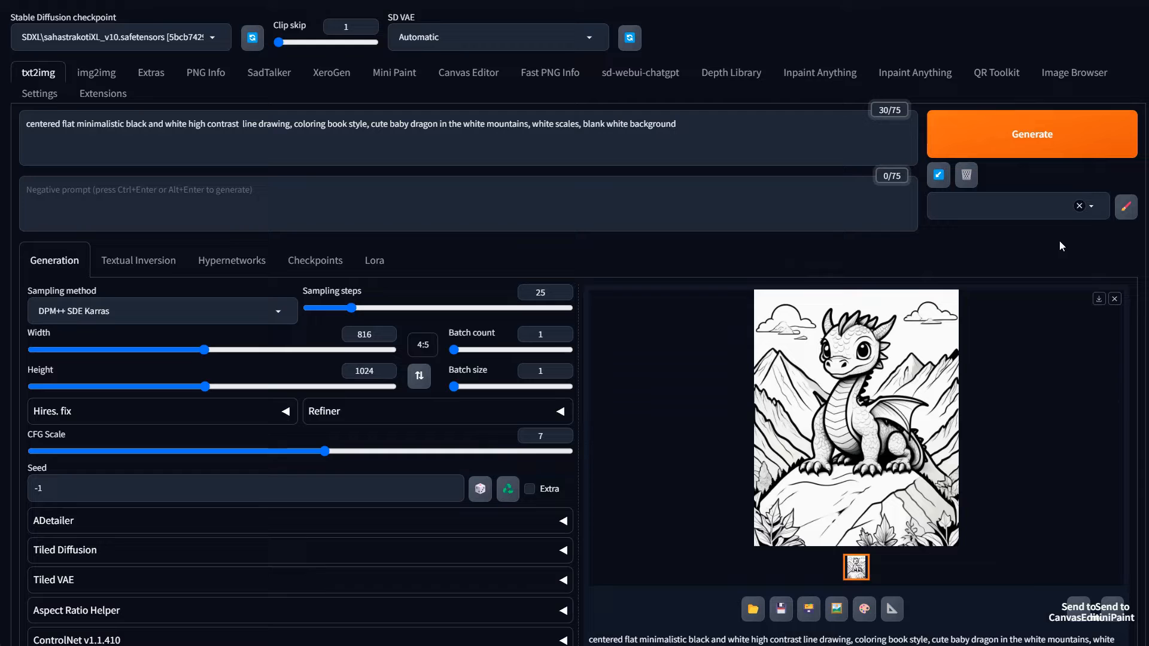
click(1029, 217)
scroll(996, 359, down, 10)
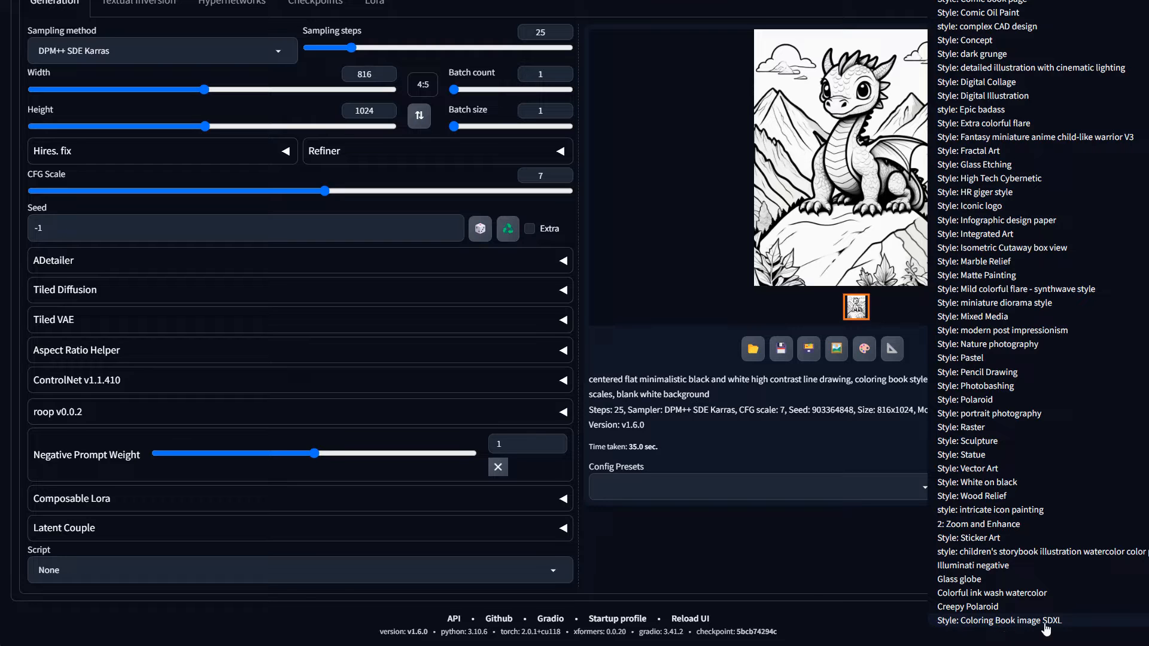
scroll(784, 593, up, 5)
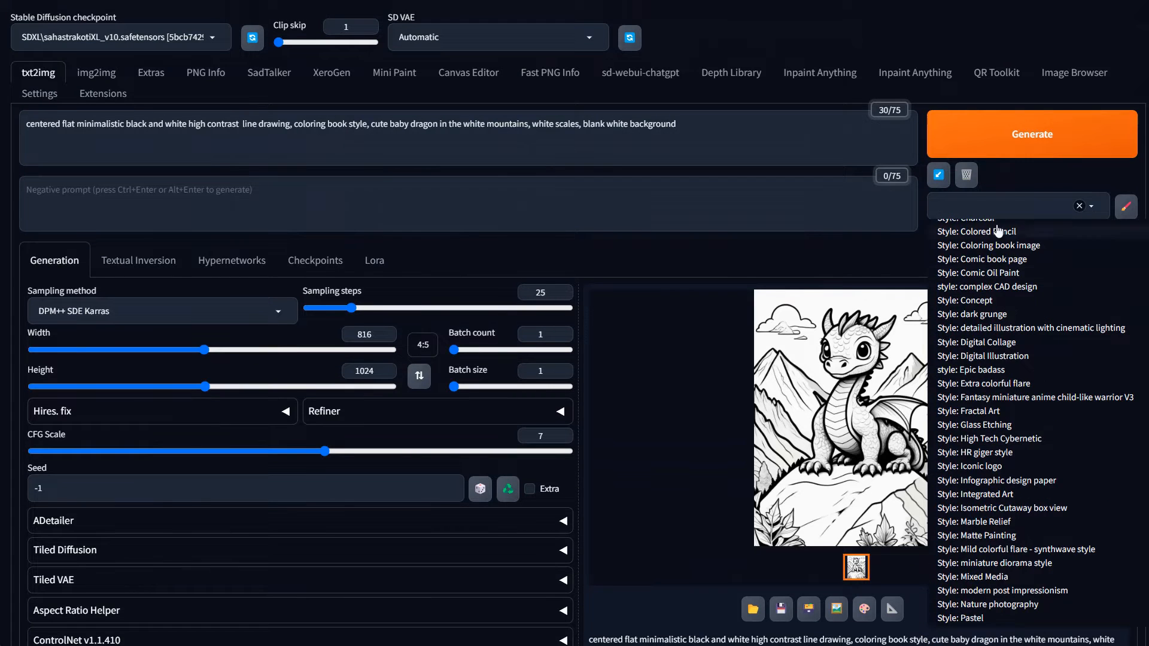
text(sdxl)
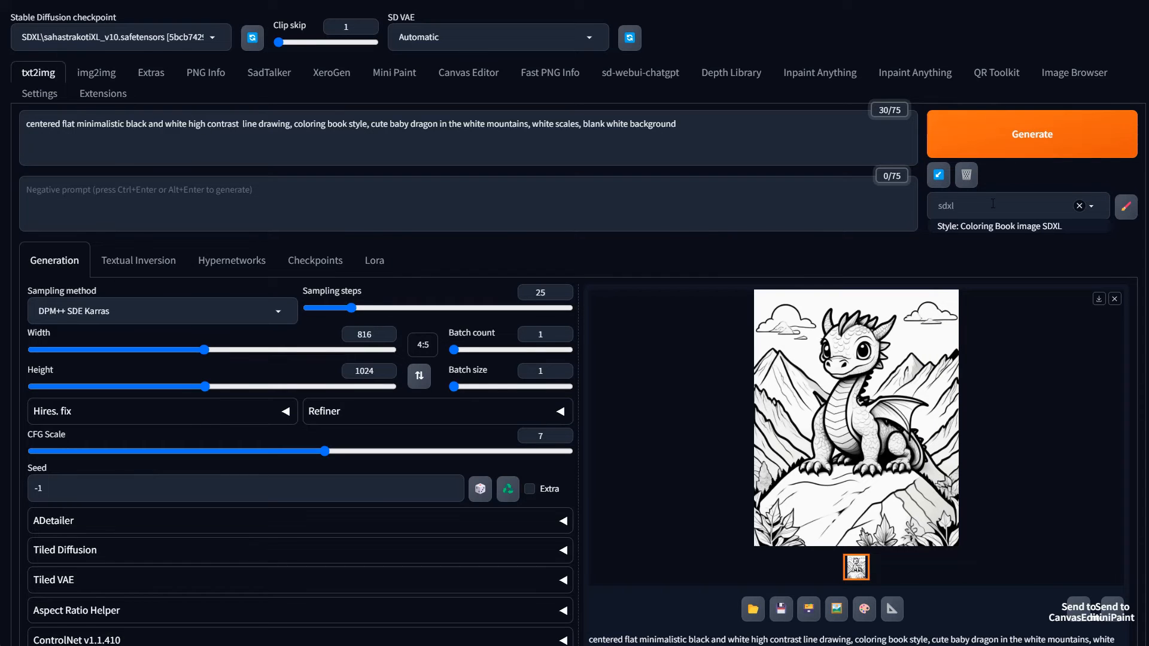
click(1003, 226)
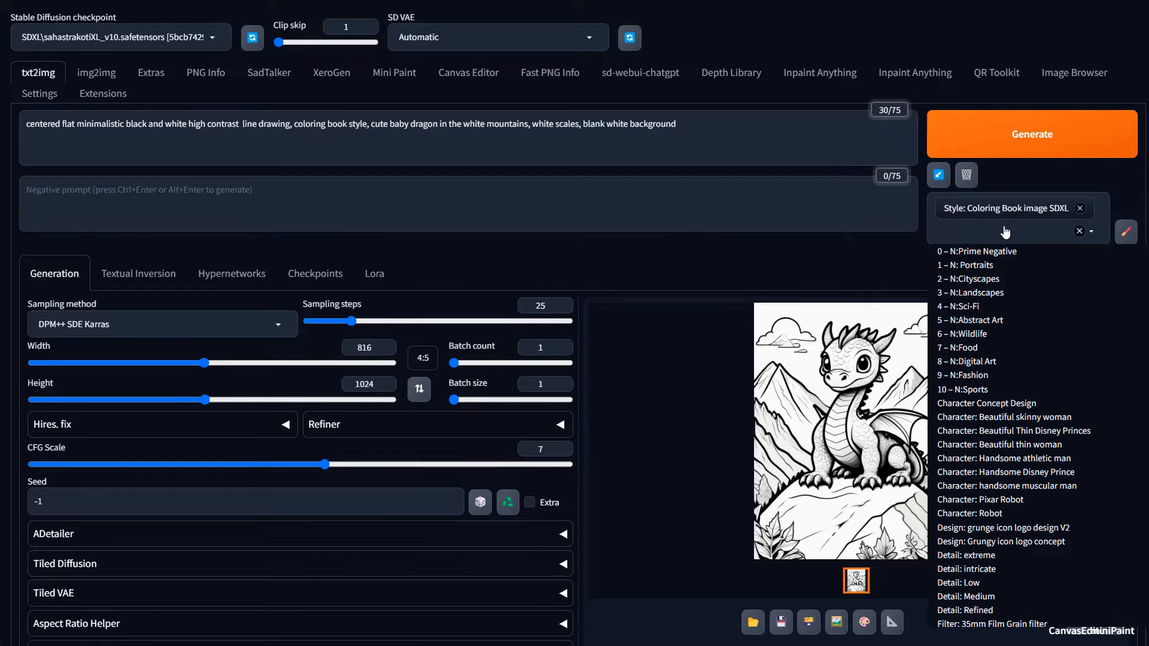
click(1046, 179)
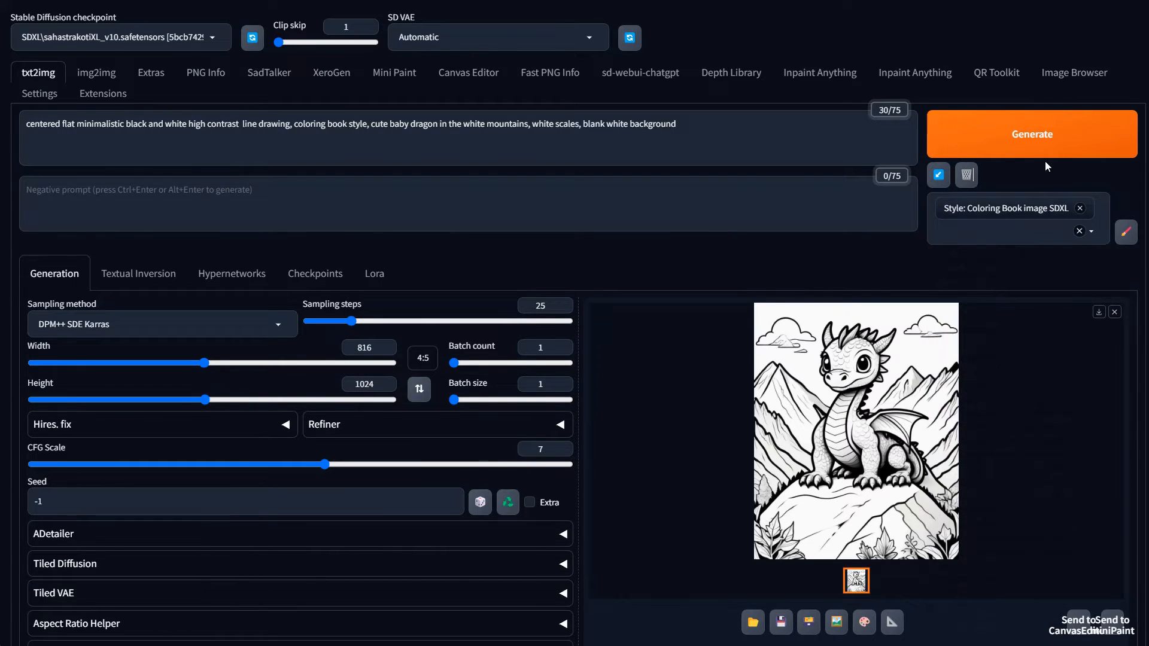
Replace the main prompt with "cute baby panda bear sitting on a mushroom" and generate the image.
click(218, 163)
key(ctrl+a)
key(BackSpace)
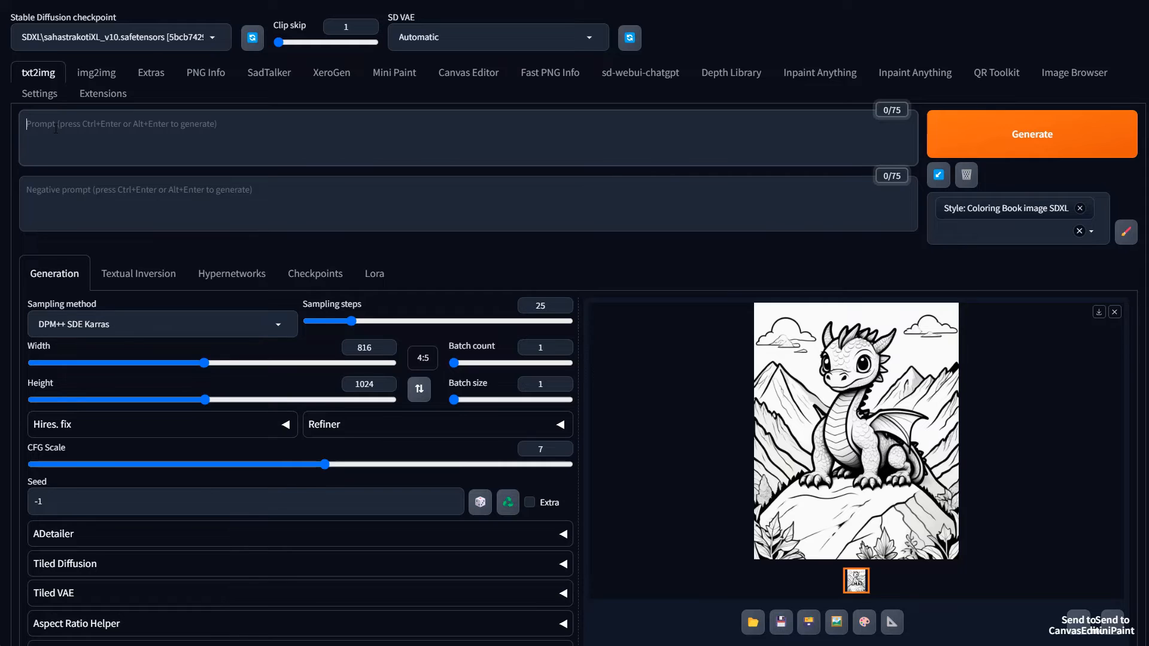
text(panda)
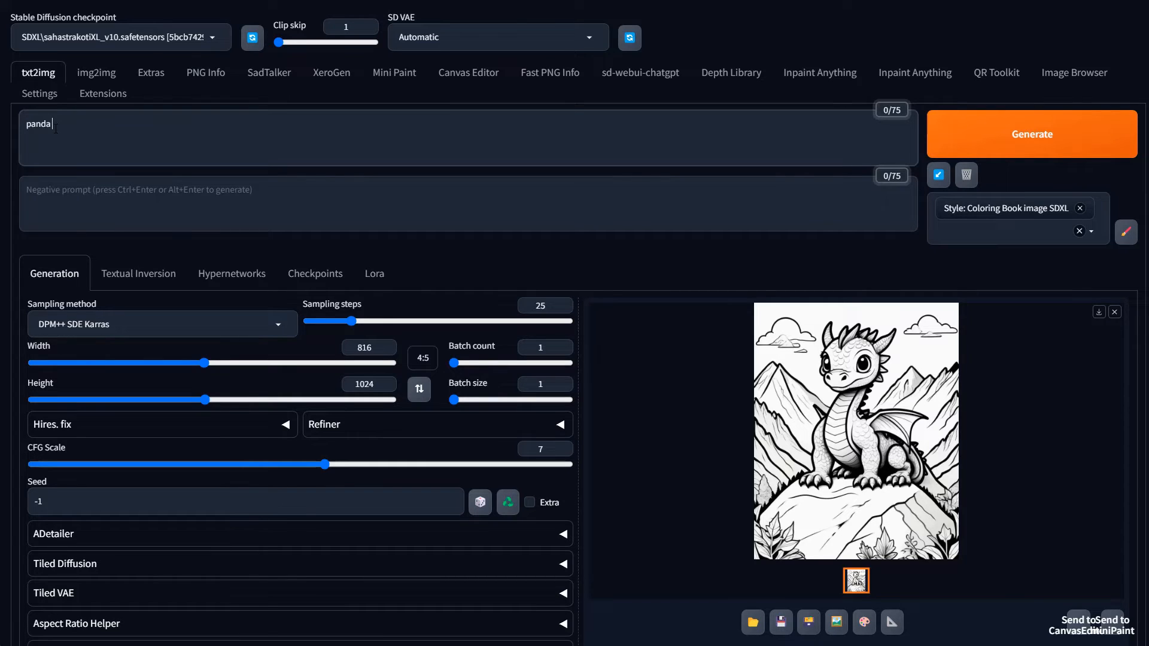
key(BackSpace)
key(BackSpace)
key(BackSpace)
key(BackSpace)
key(BackSpace)
text(cute baby panda bear)
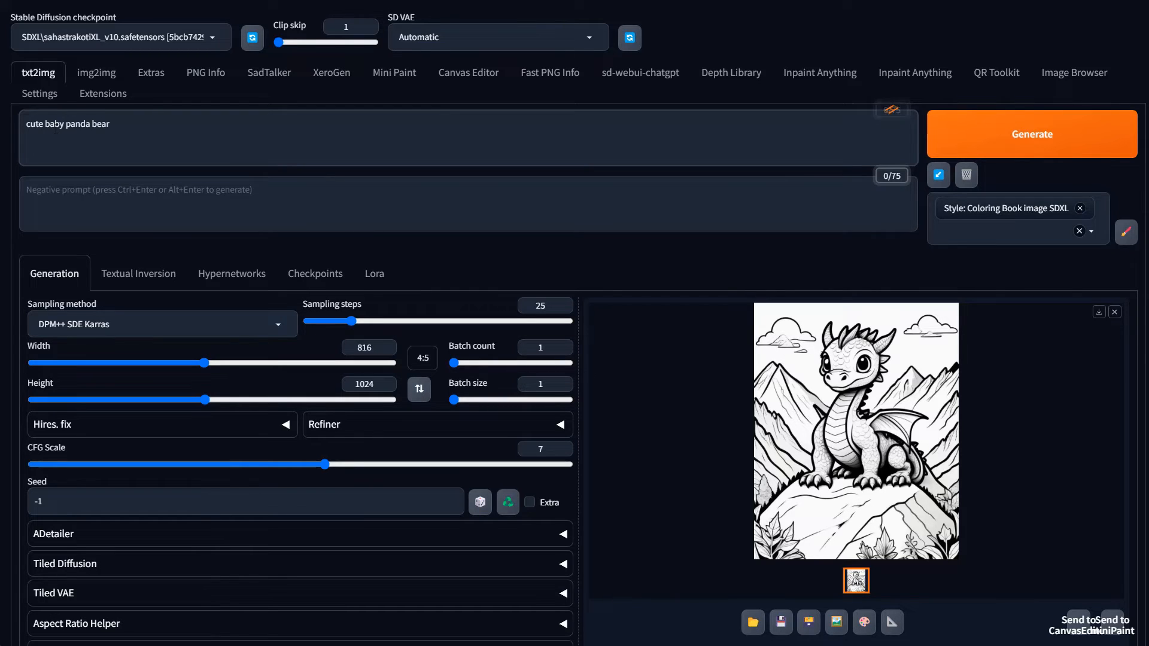
text( sitting on a )
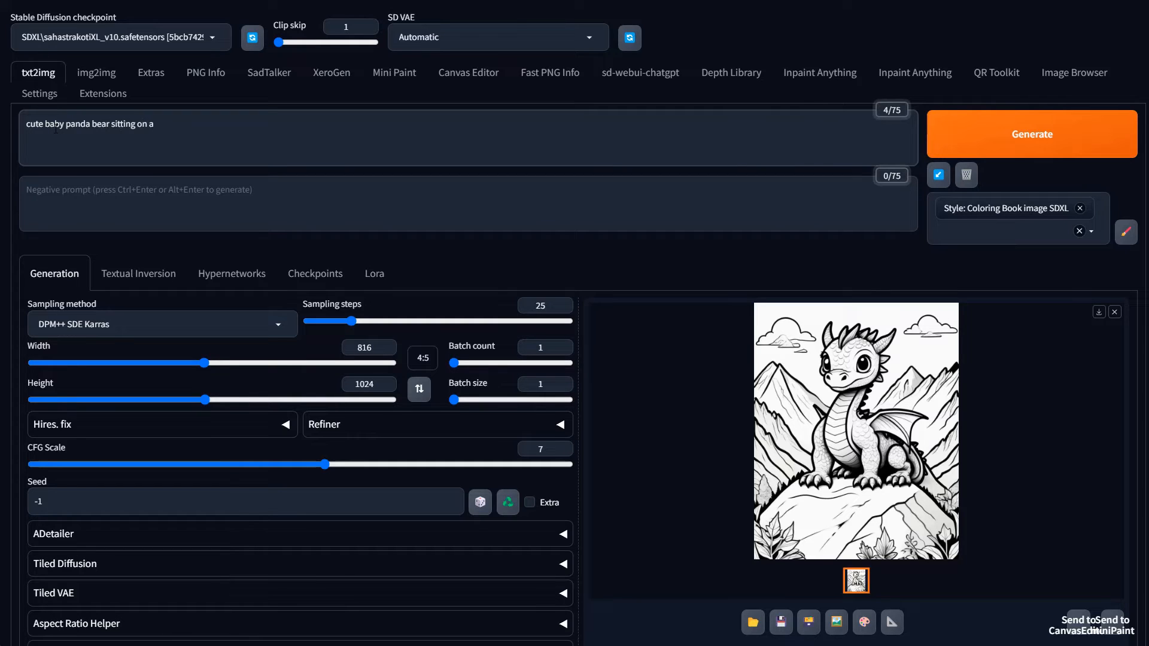
text(mushroom)
key(ctrl+Return)
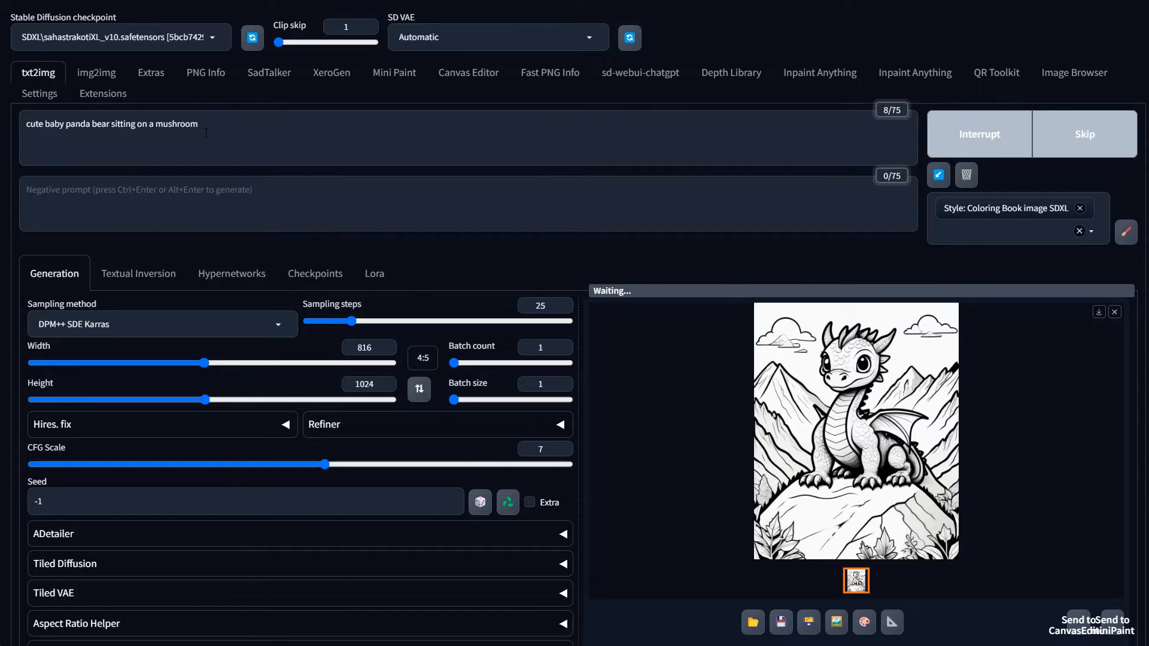
Examine the generated panda image at full size for solid black areas and line quality.
drag(206, 132, 36, 125)
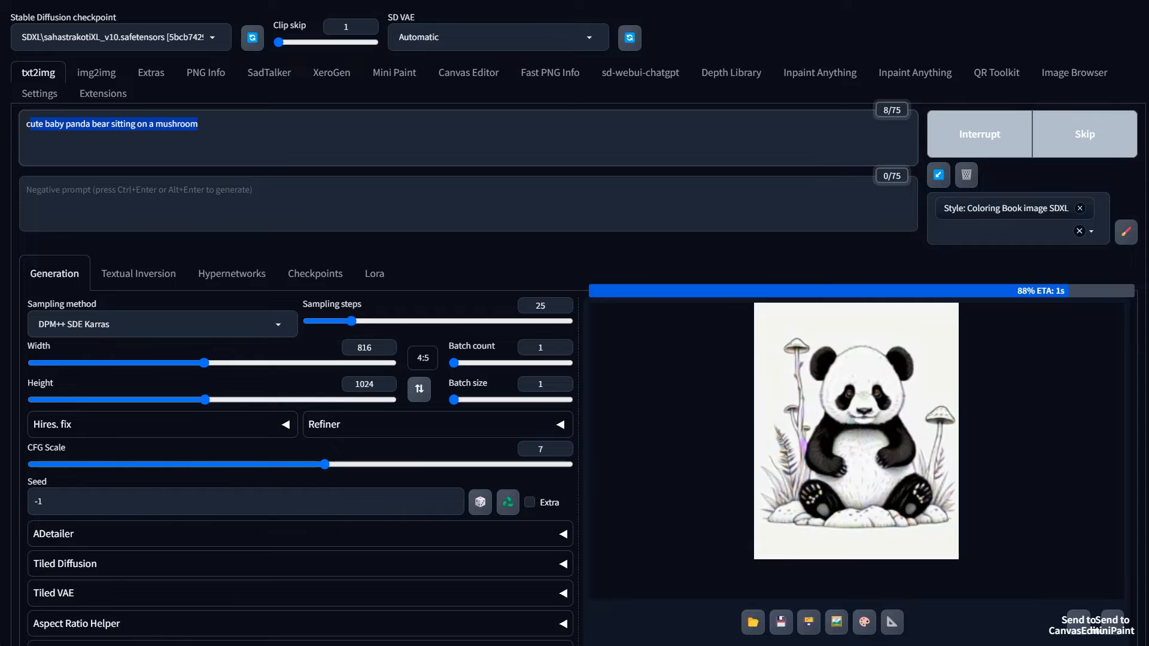
click(838, 486)
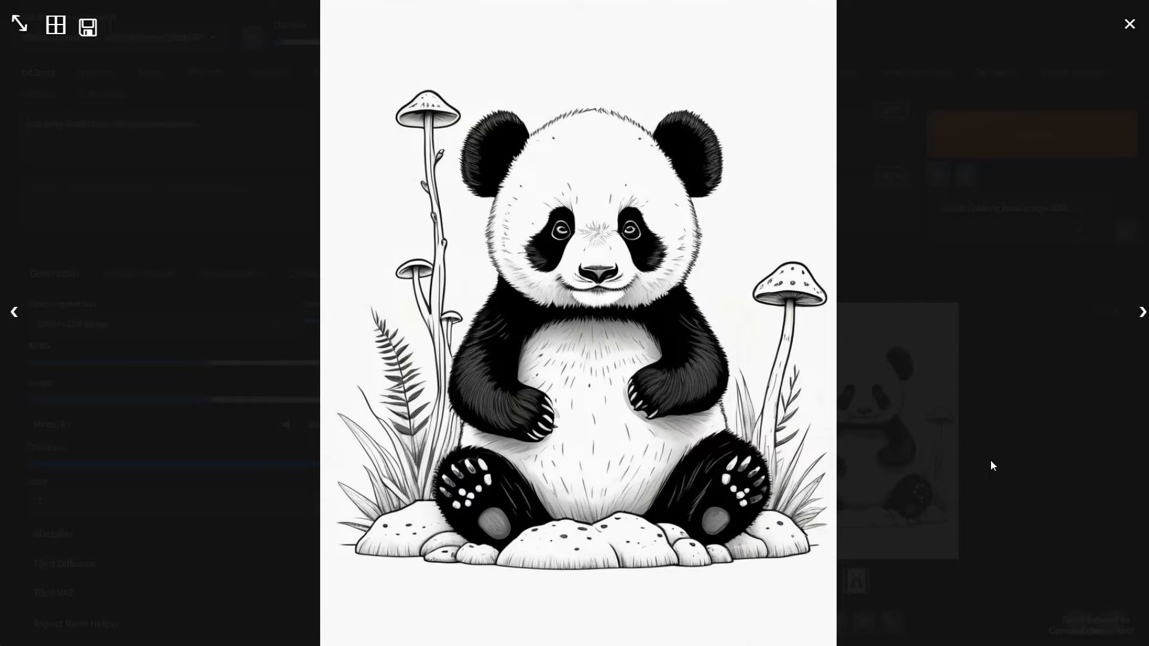
click(912, 468)
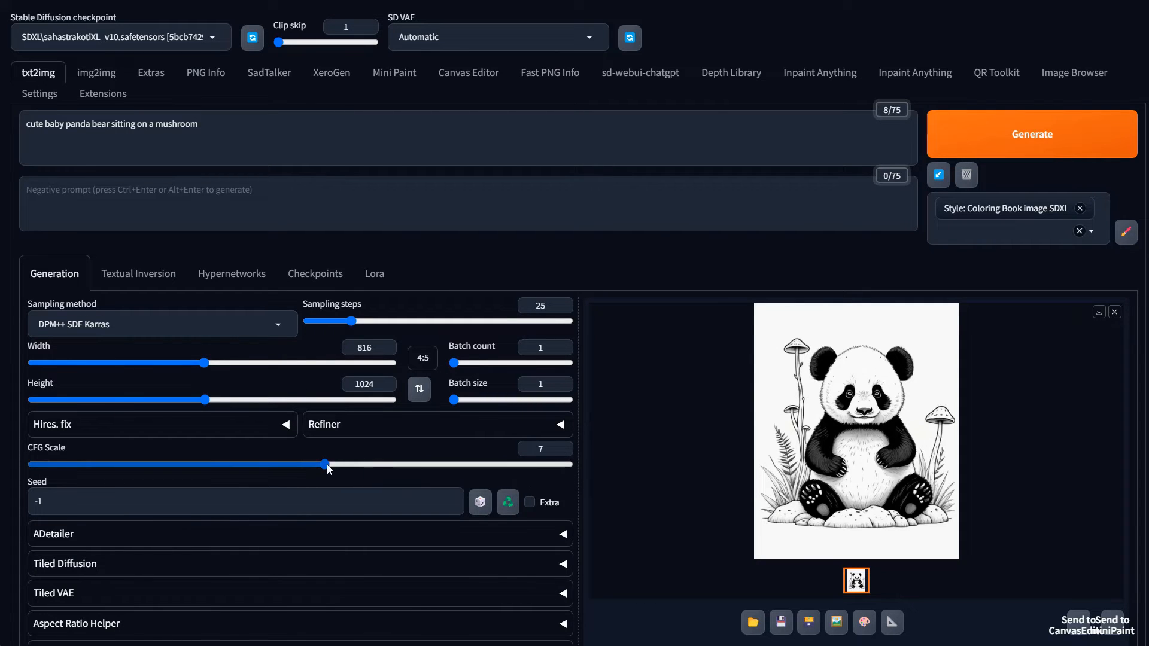
mouse_move(326, 465)
mouse_down()
mouse_move(378, 465)
mouse_move(310, 467)
mouse_move(325, 468)
mouse_up()
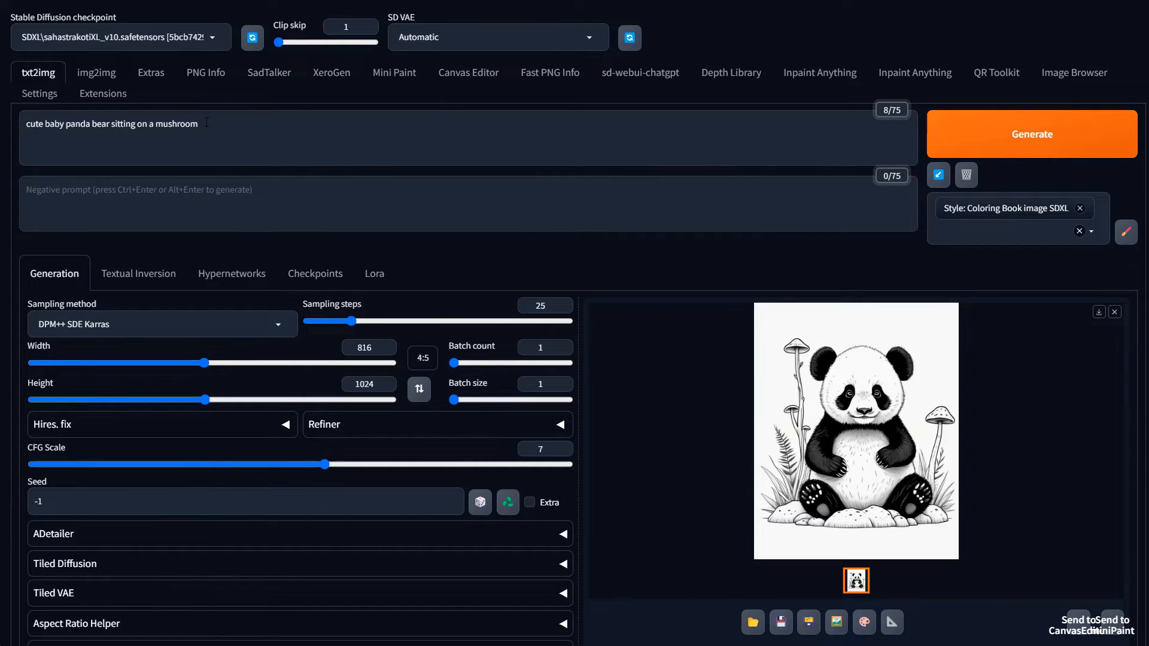
Generate an image from the prompt "mountain lake with cabin" with width and height swapped to 1024 × 816.
triple_click(220, 126)
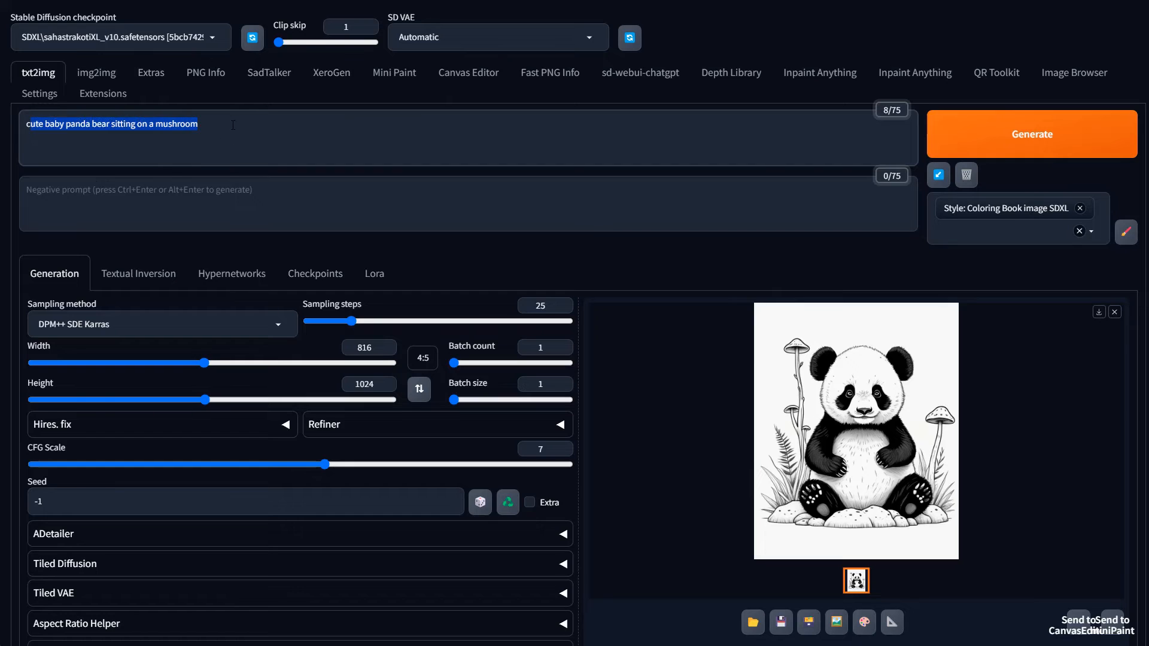
drag(233, 125, 9, 125)
text(mount)
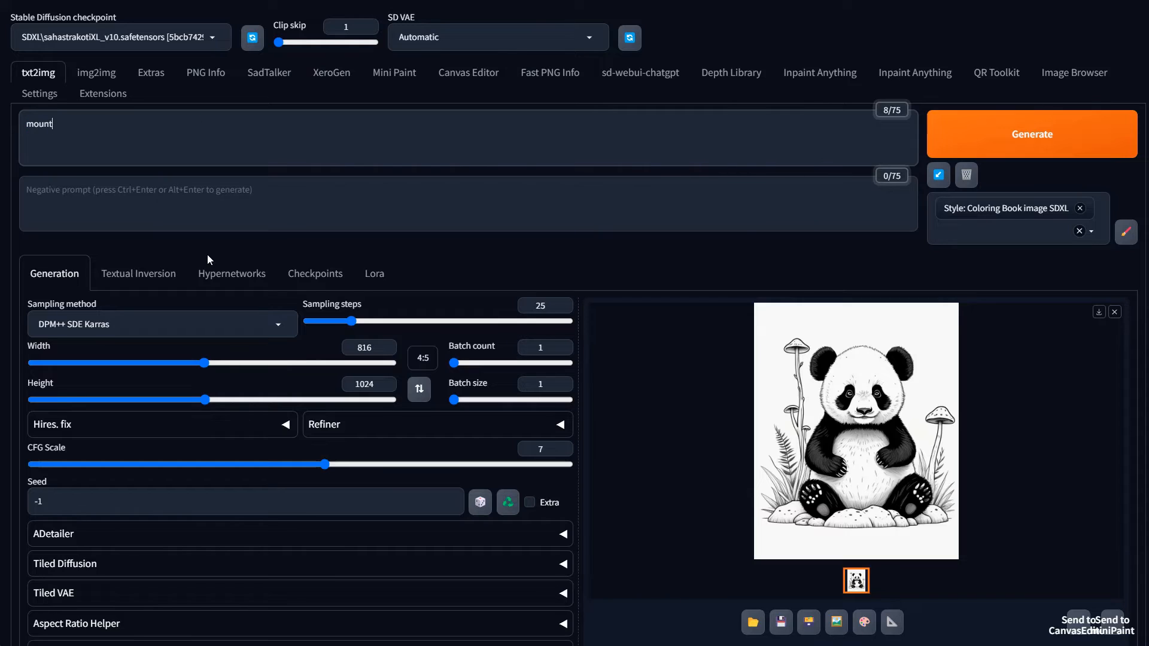
text(ain lake with cabin)
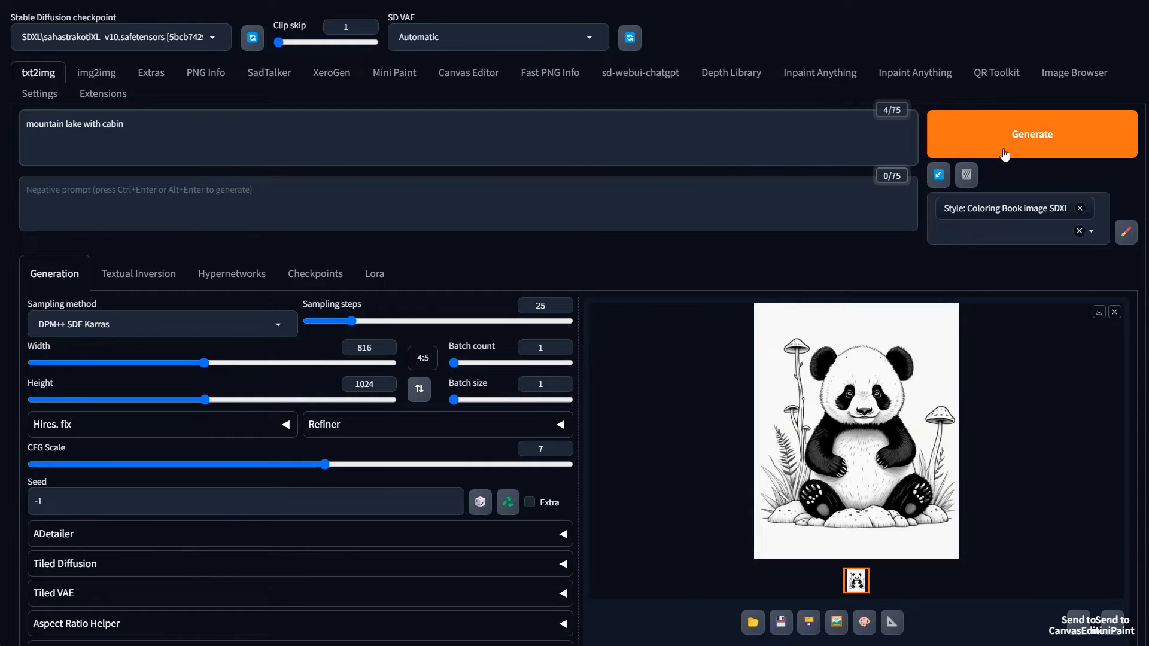
click(419, 389)
click(980, 141)
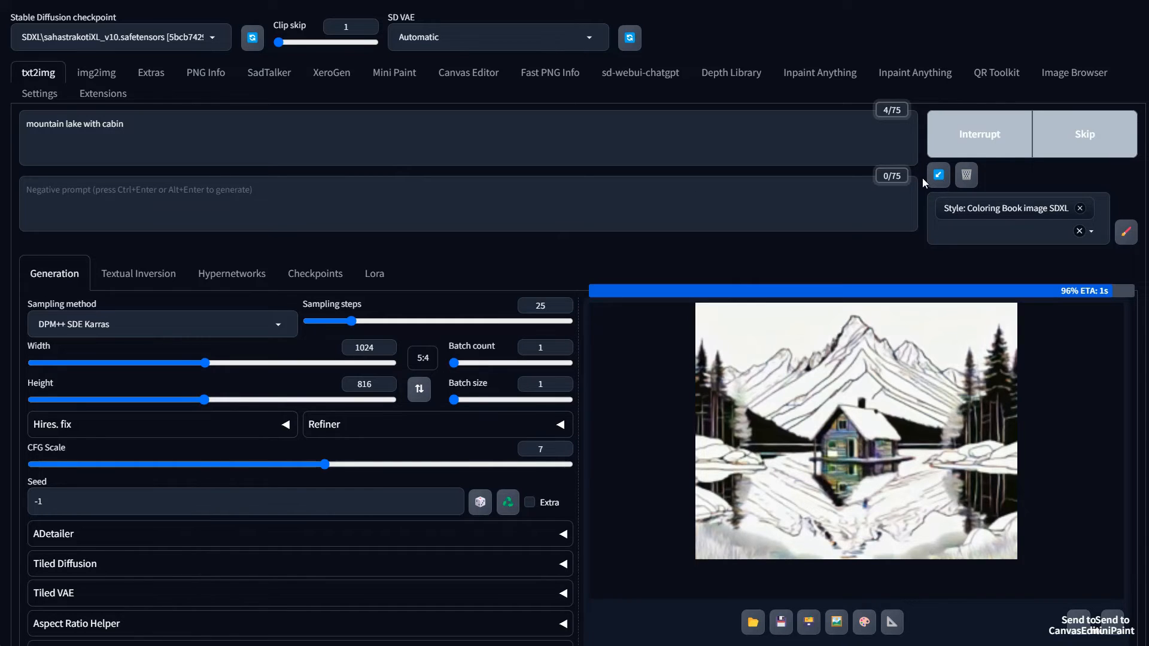
Generate an image from the prompt "easter style anthro rabbit steampunk style" with width and height swapped to 816 × 1024.
drag(129, 124, 24, 123)
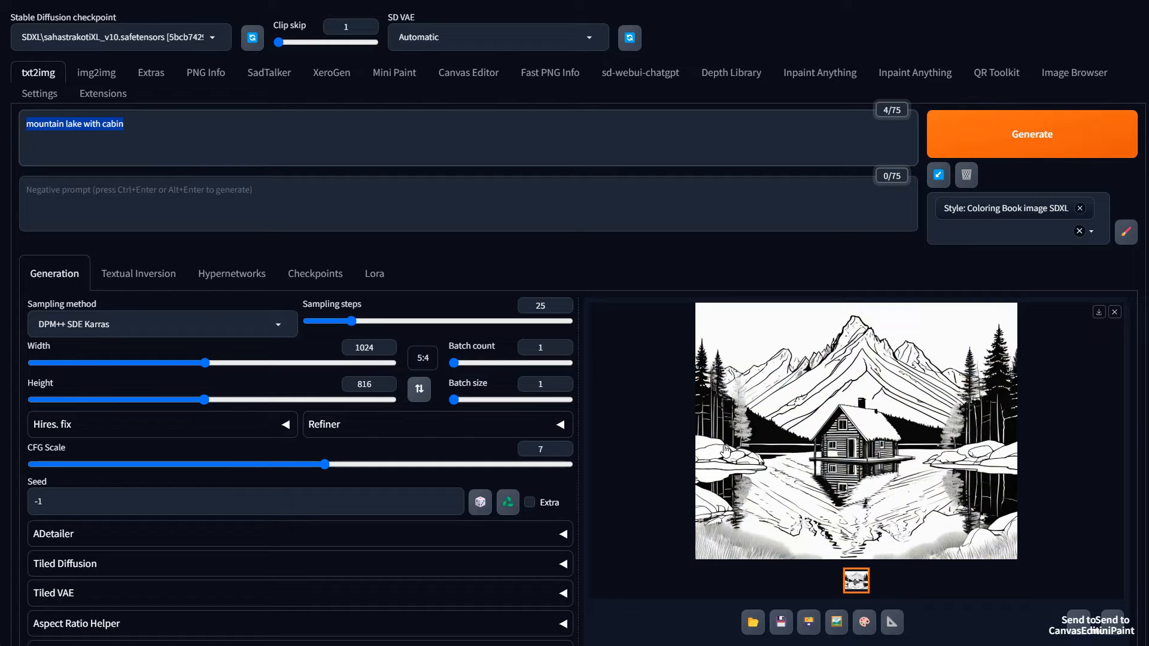
text(easter)
text(sty)
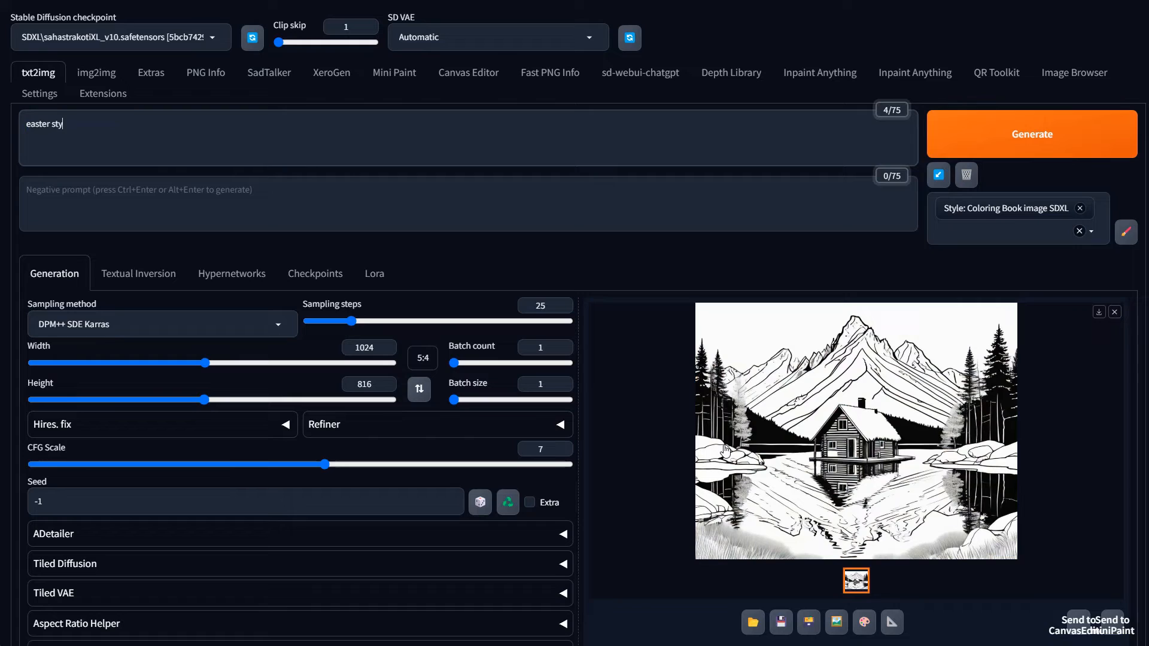
text(le anthro rabitb)
click(189, 138)
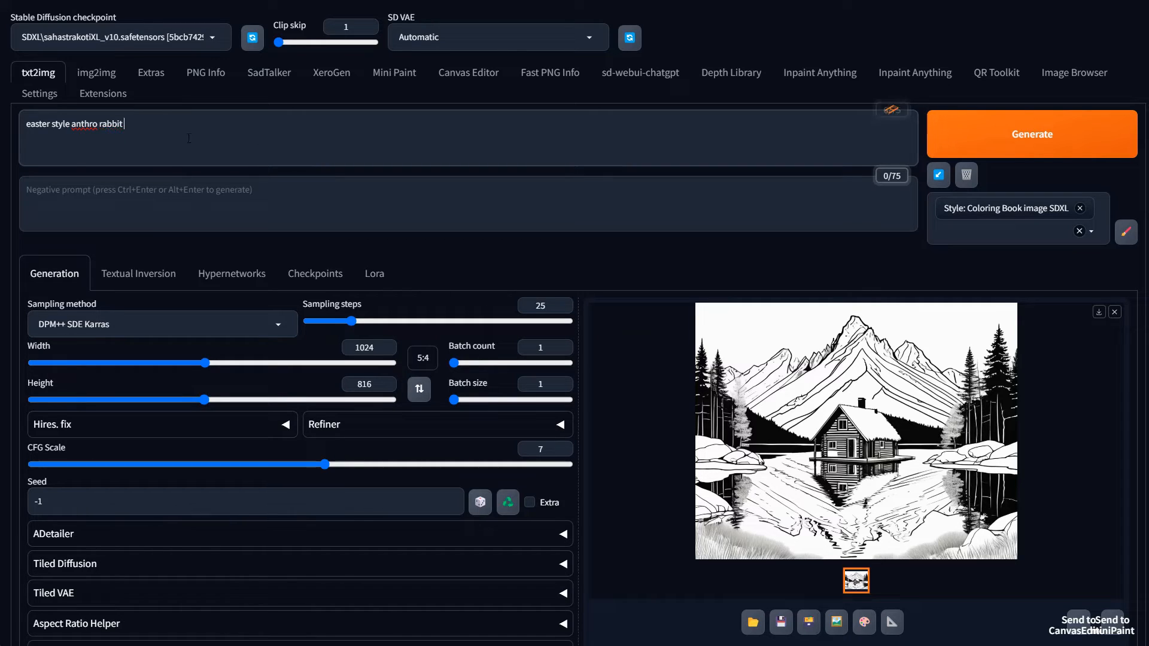
text(steam)
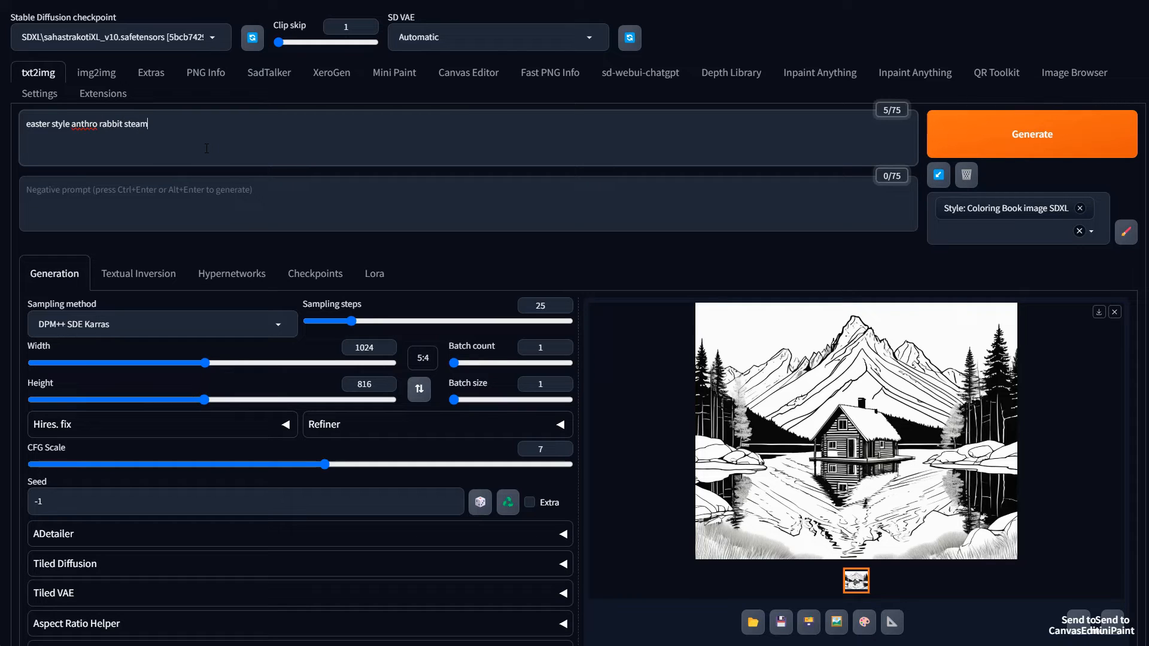
text(punk style)
click(420, 385)
click(955, 150)
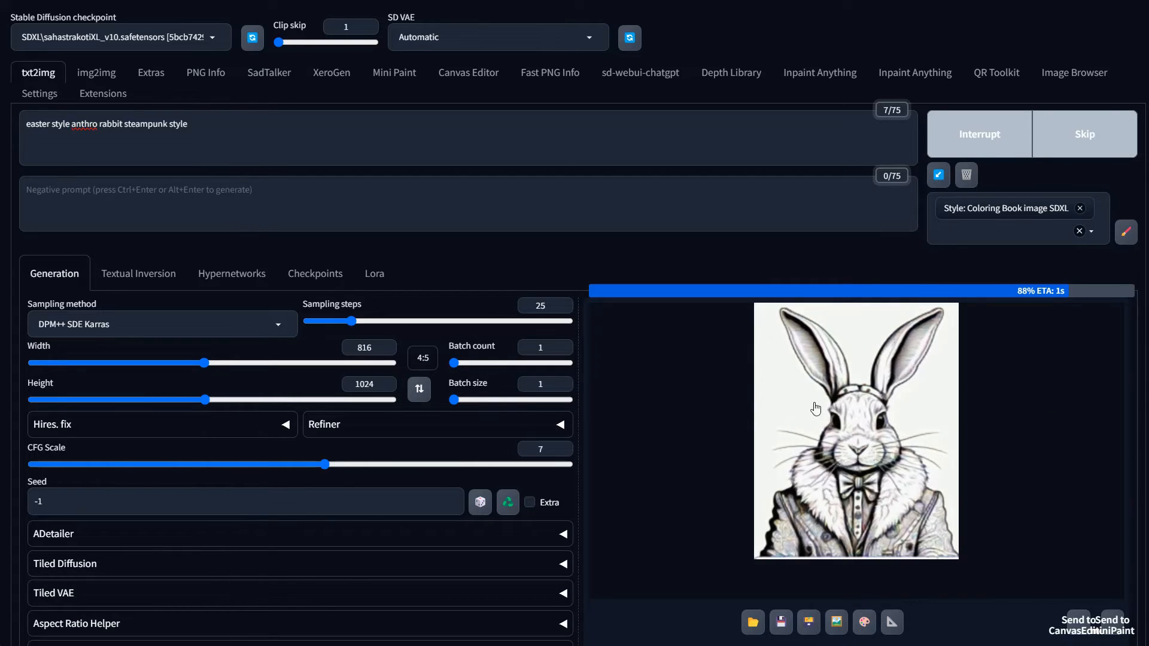
Examine the generated steampunk rabbit image at full size and return to the generation settings.
click(838, 418)
click(837, 418)
click(850, 438)
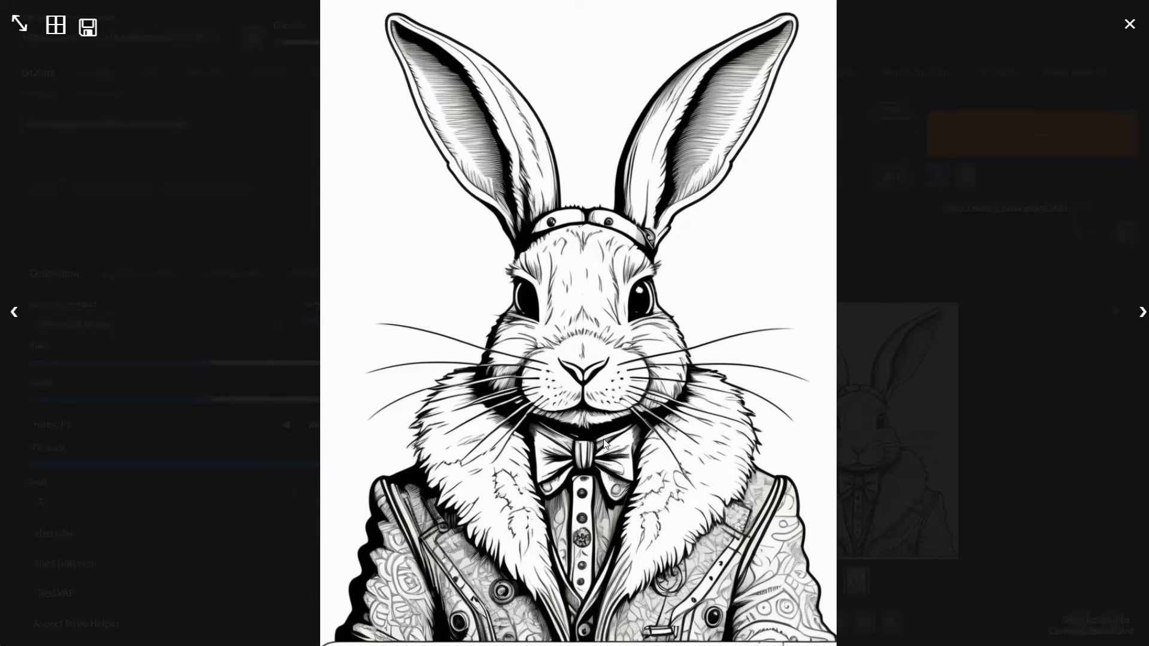
click(912, 212)
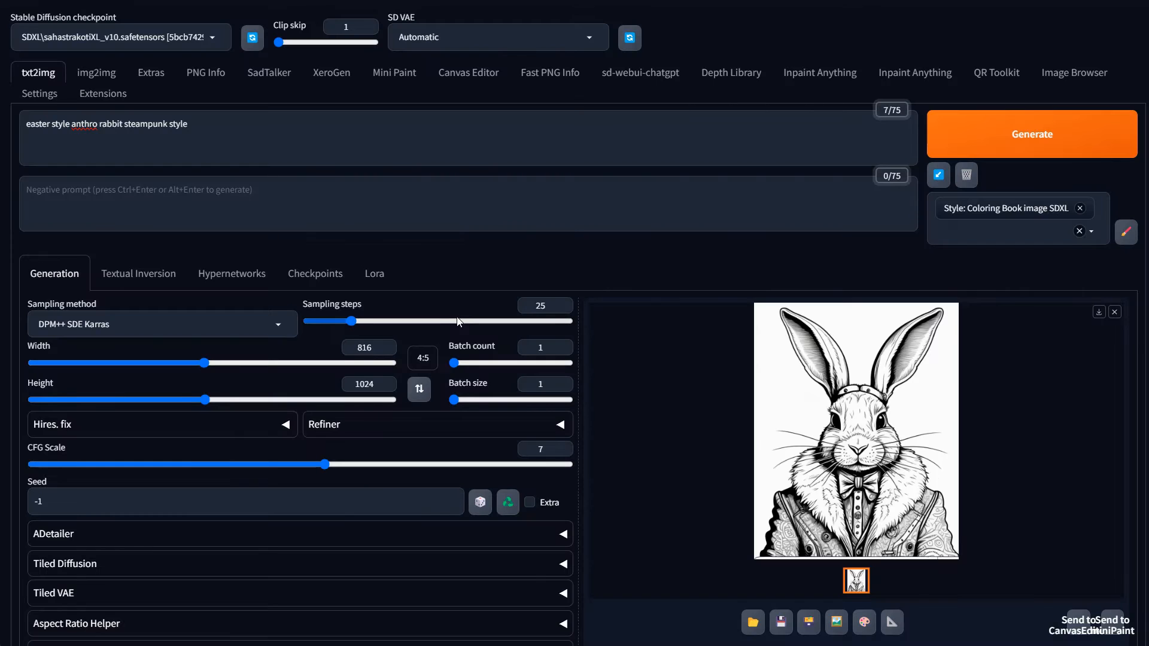
Replace the rabbit prompt with "easter bunny" and generate the image.
drag(197, 124, 24, 122)
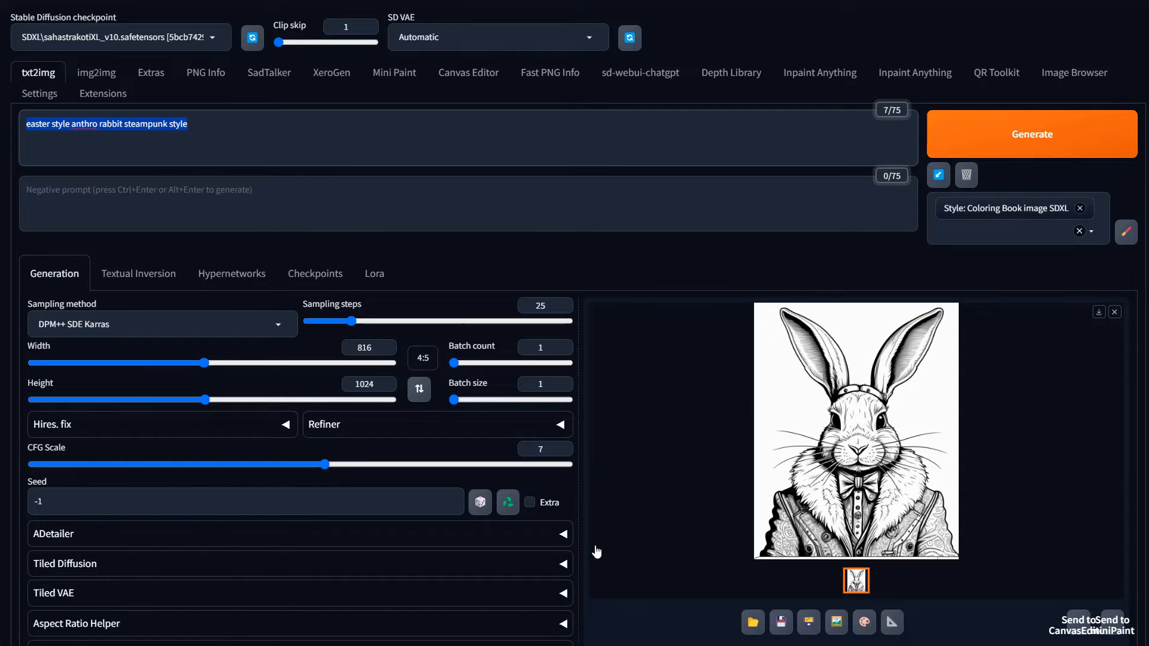
text(easter bunnyh)
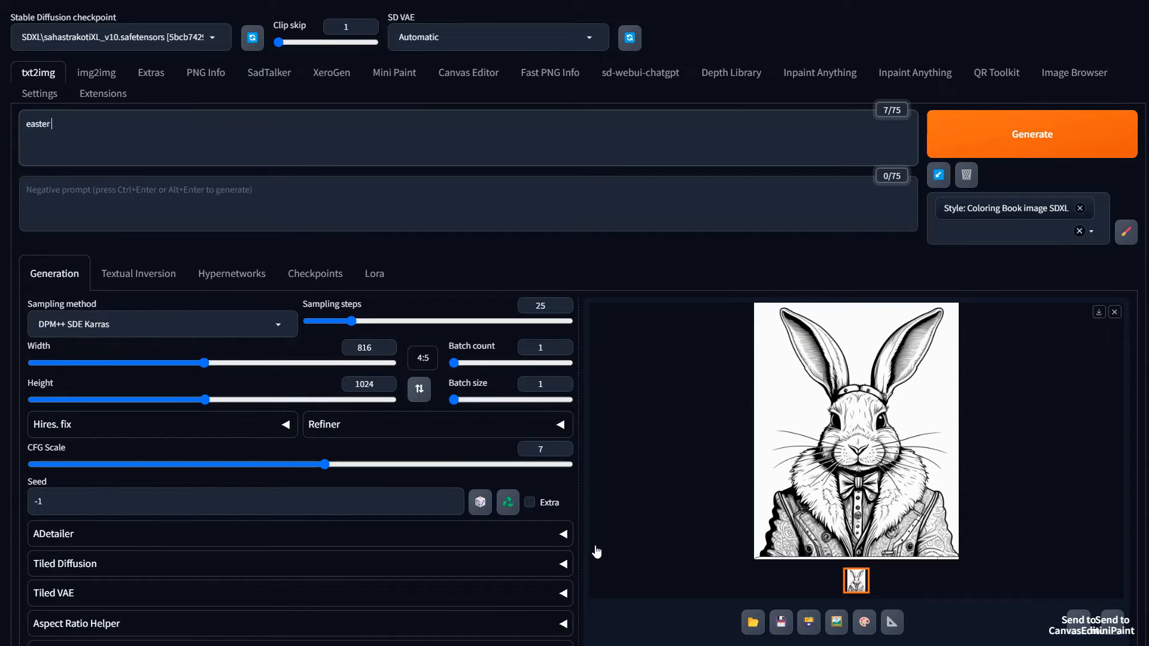
key(BackSpace)
key(BackSpace)
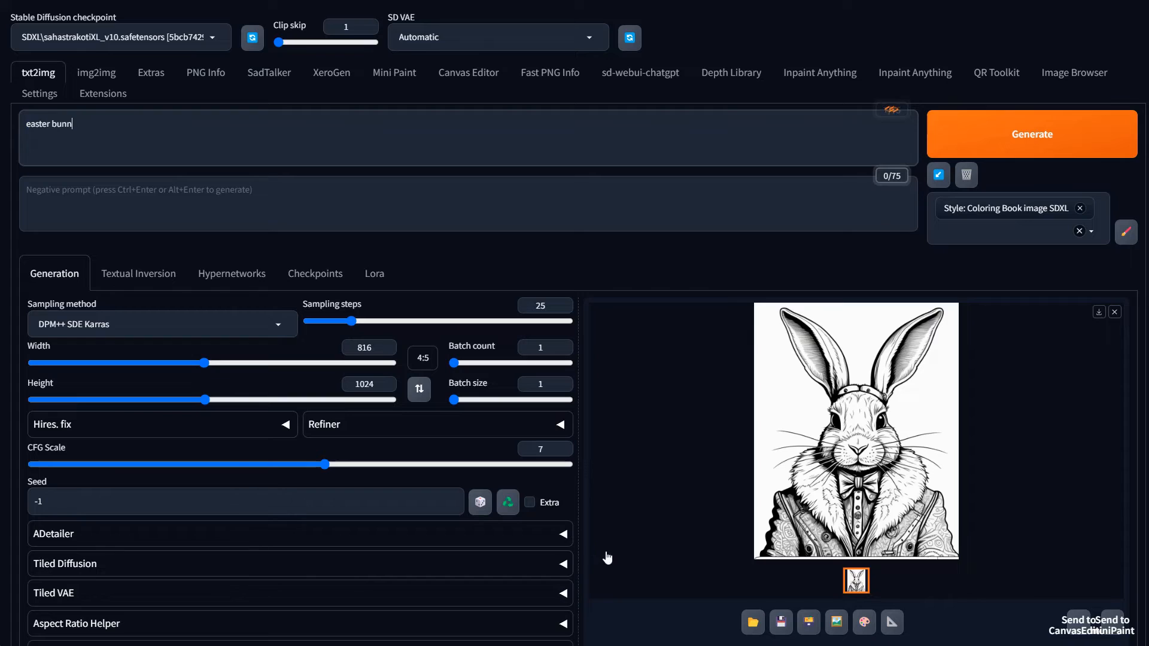
text(y)
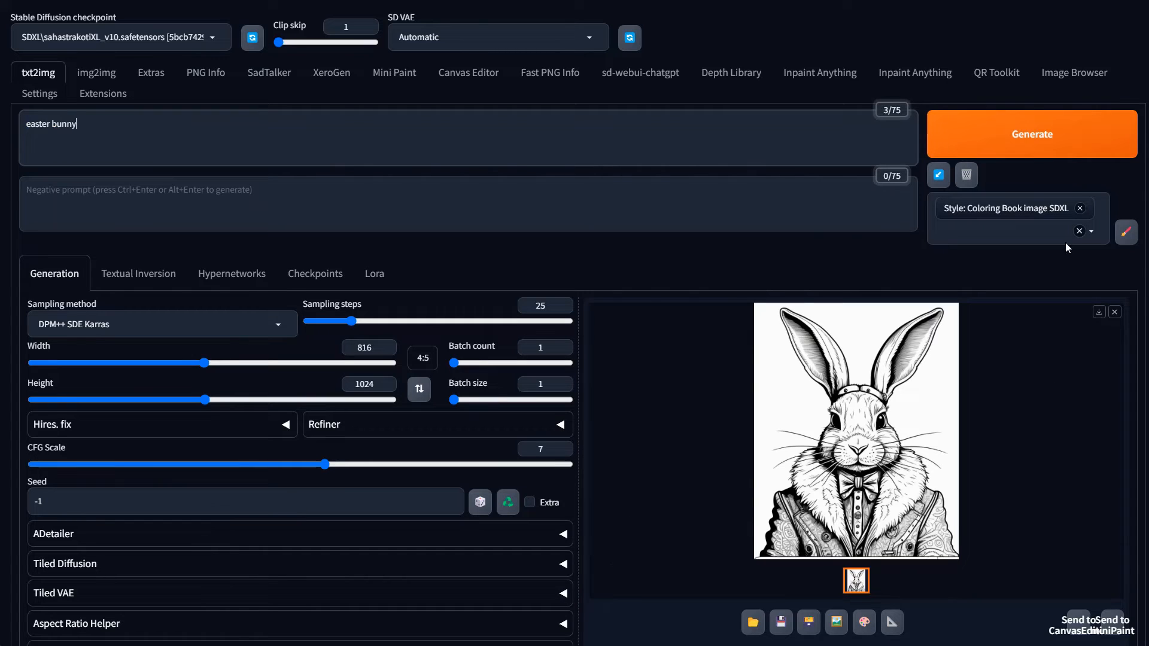
click(995, 142)
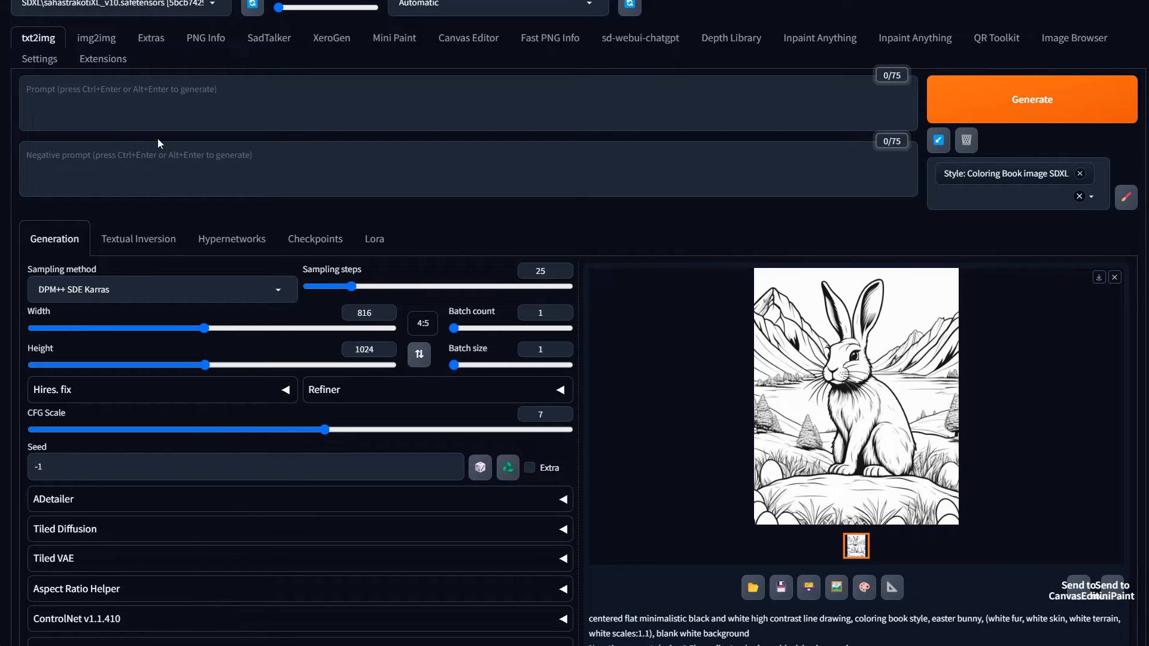
Enter "cute baby frankenstein" as the prompt and generate the image.
click(95, 94)
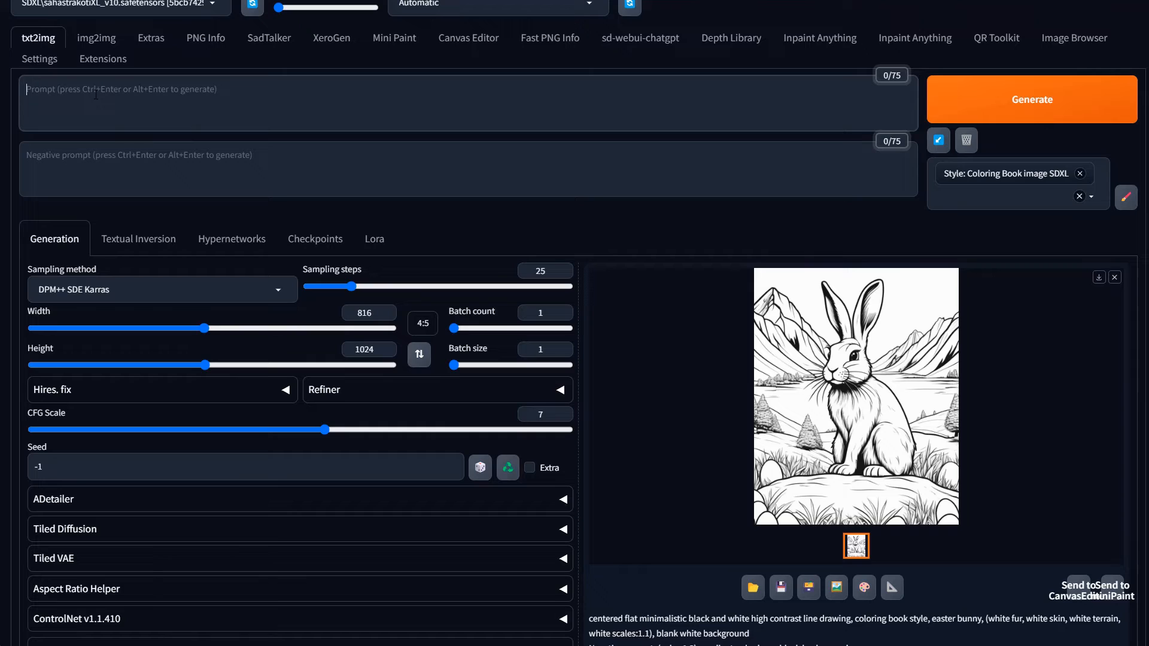
text(cut)
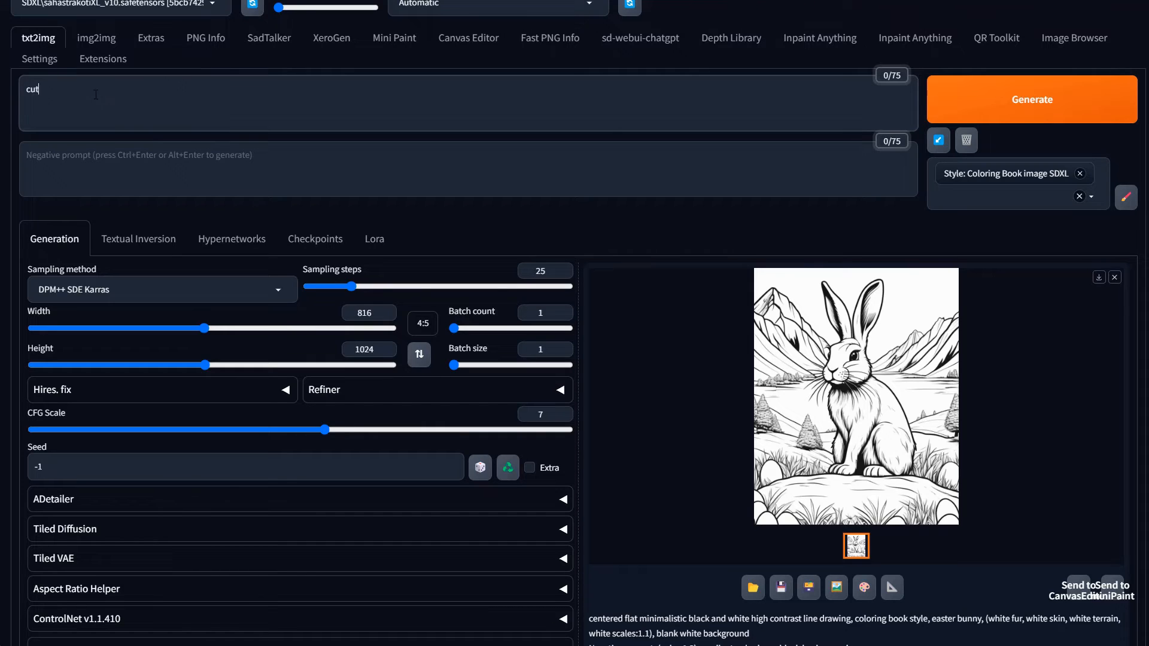
text(e baby frankenstein)
click(1005, 103)
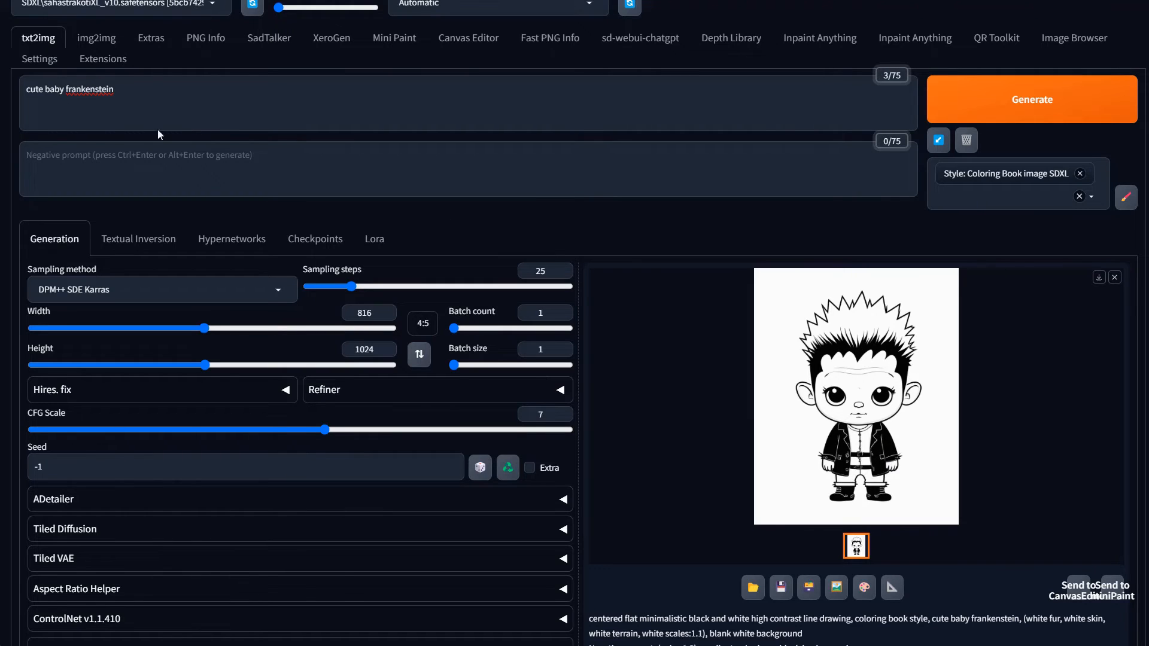
Generate an image with "white clothing" added to the Frankenstein prompt, and remove "baby" from the prompt text.
click(148, 87)
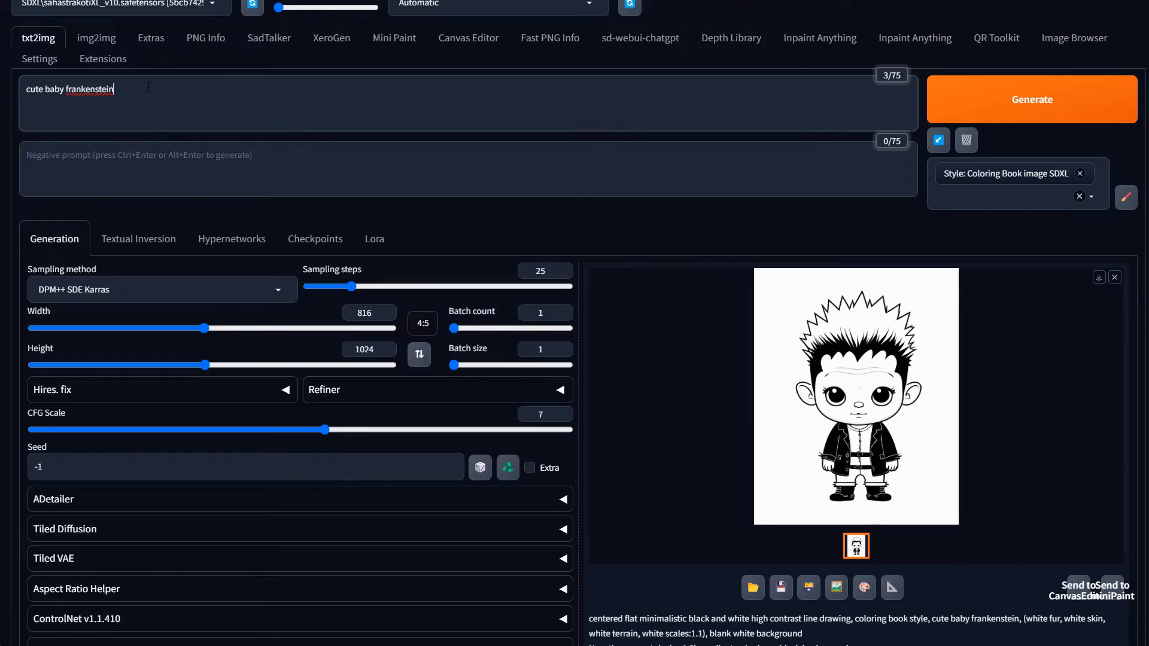
text(white clothing)
click(992, 105)
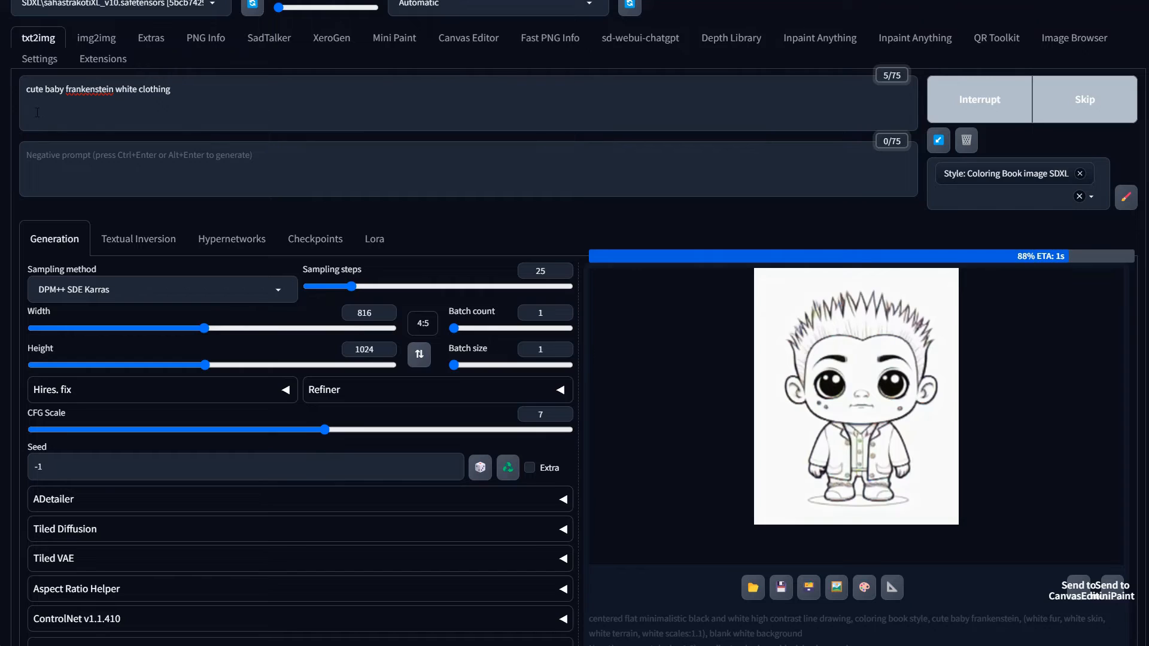
double_click(56, 89)
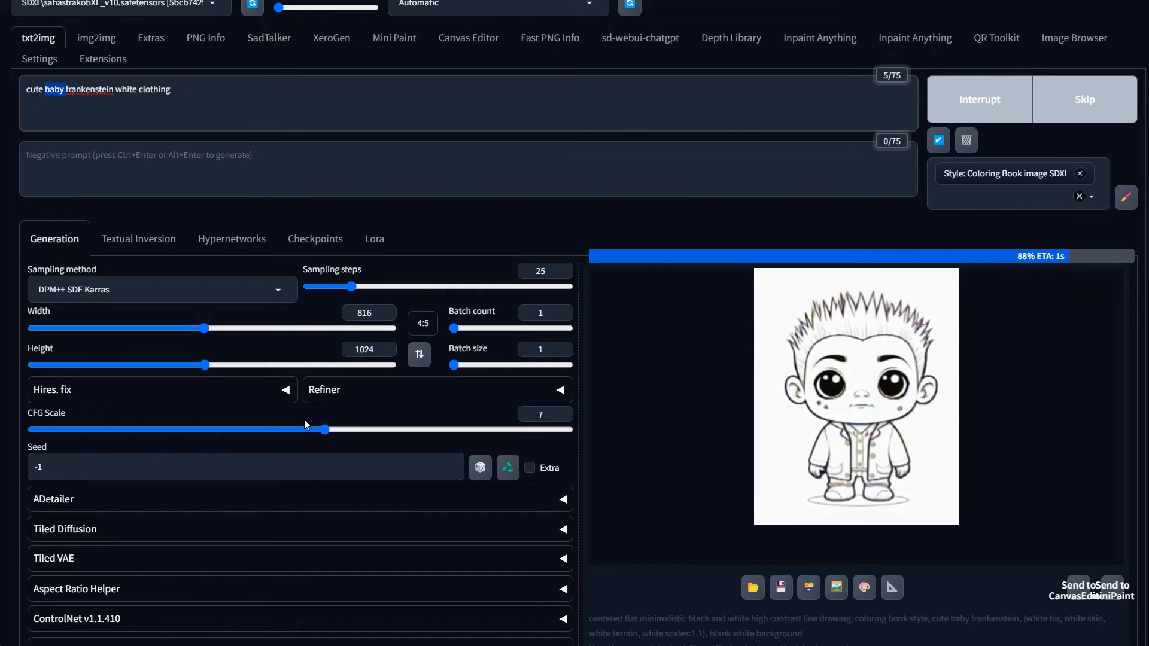
key(BackSpace)
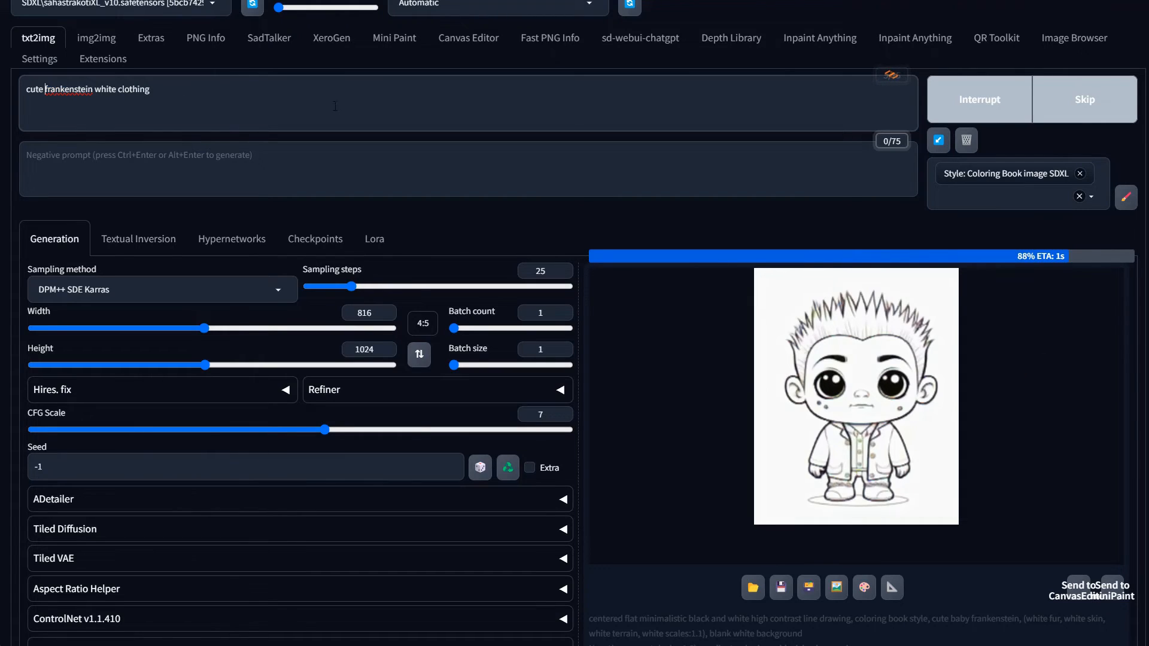
In XeroGen, enter and submit the message "Give me a list of coloring book themes with five image ideas in each. Single-forward descriptions for each".
click(340, 41)
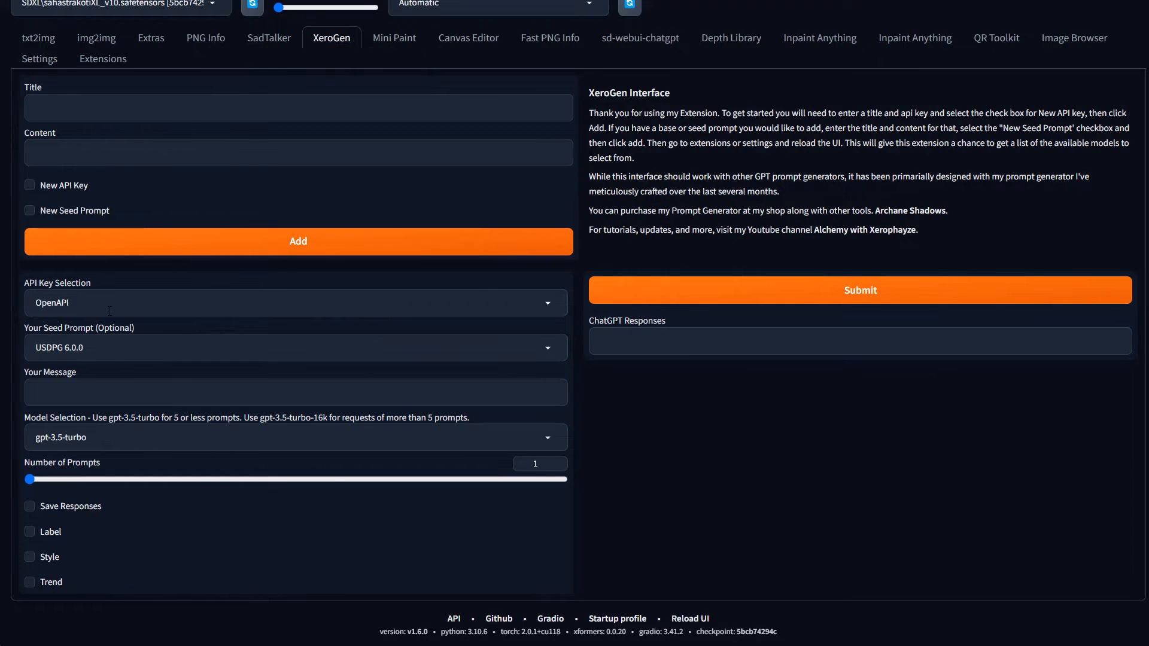
click(83, 393)
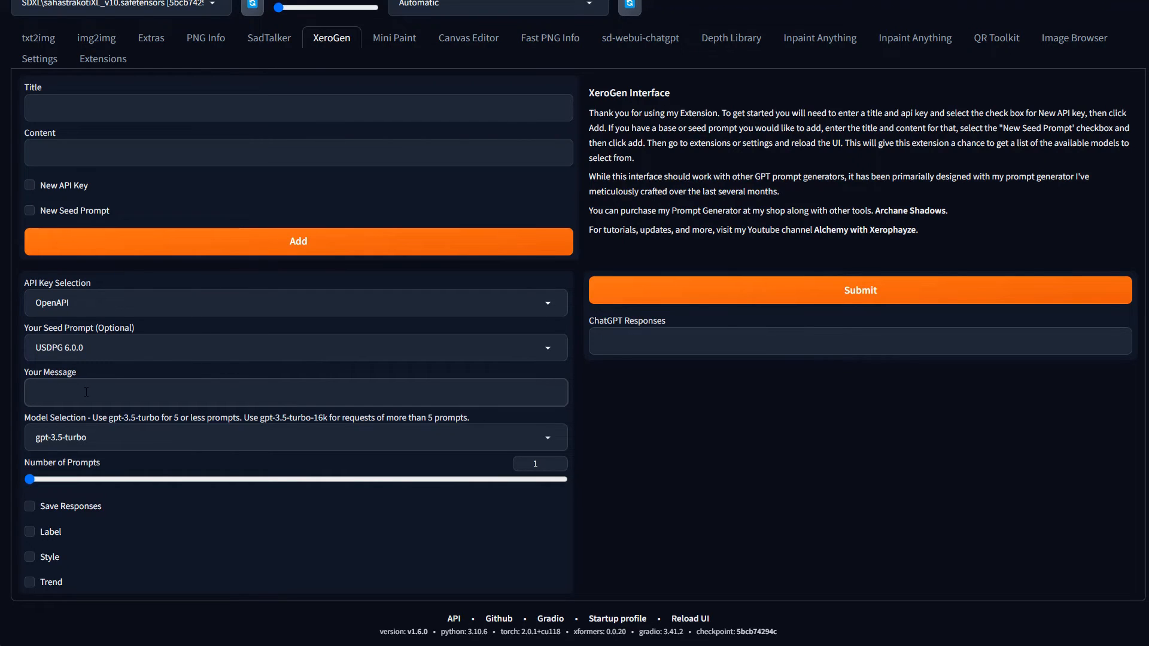
click(86, 391)
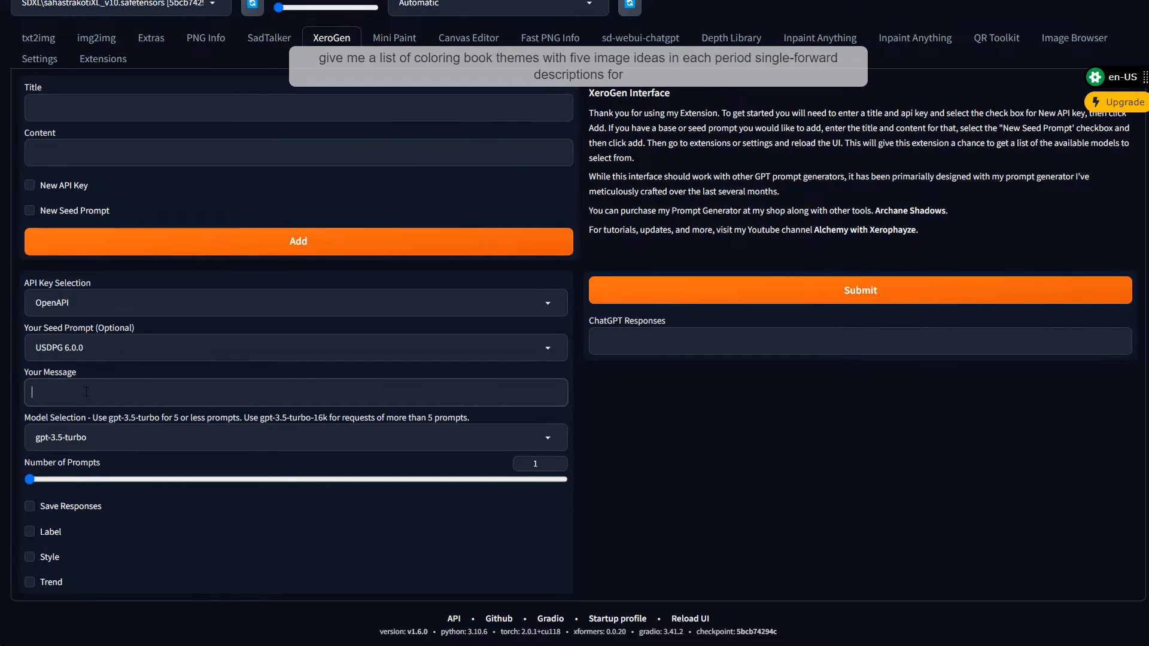
text(Give me a list of coloring book themes with five image ideas in each. Single-forward descriptions for each)
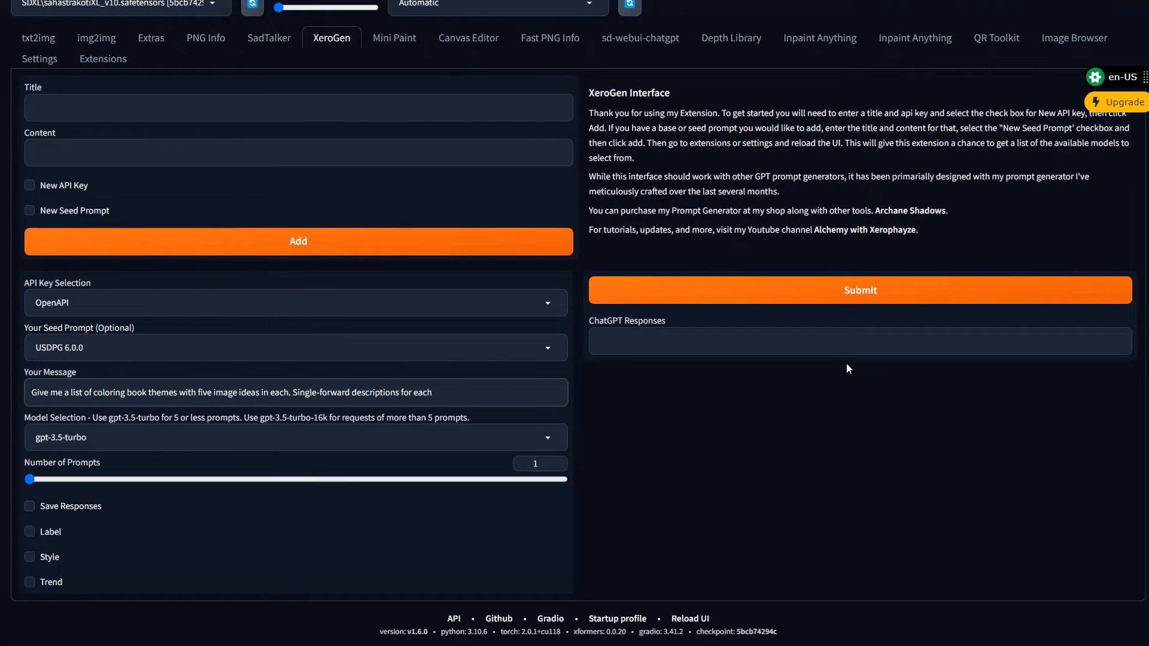
text(okay)
key(BackSpace)
key(BackSpace)
key(BackSpace)
key(BackSpace)
key(BackSpace)
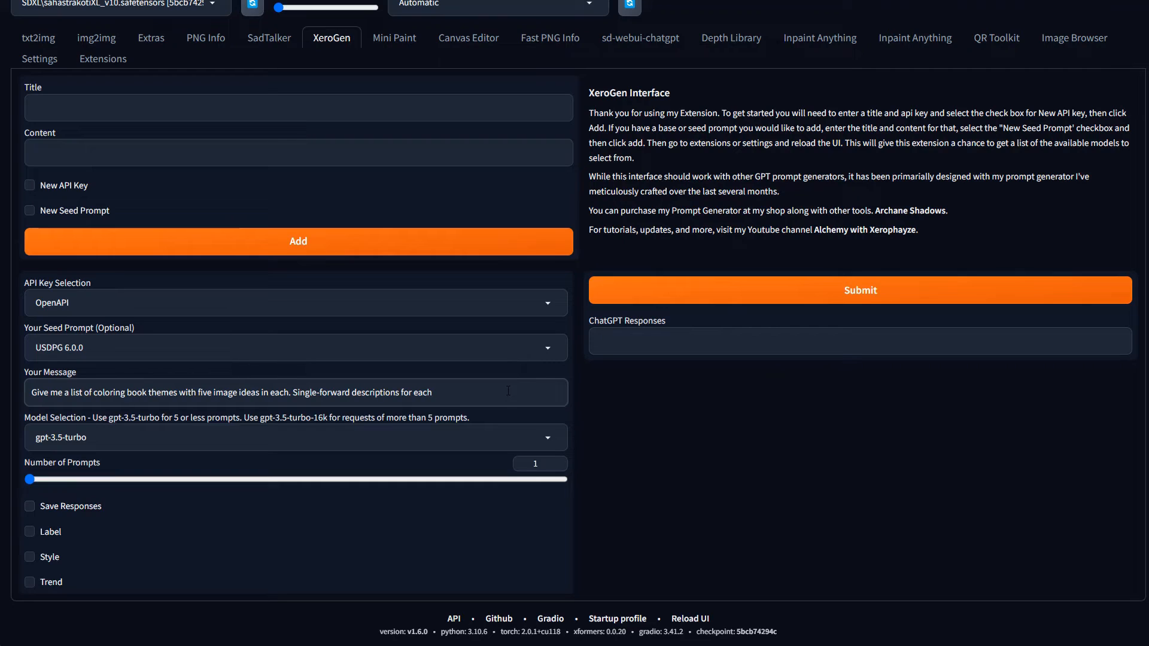
click(833, 290)
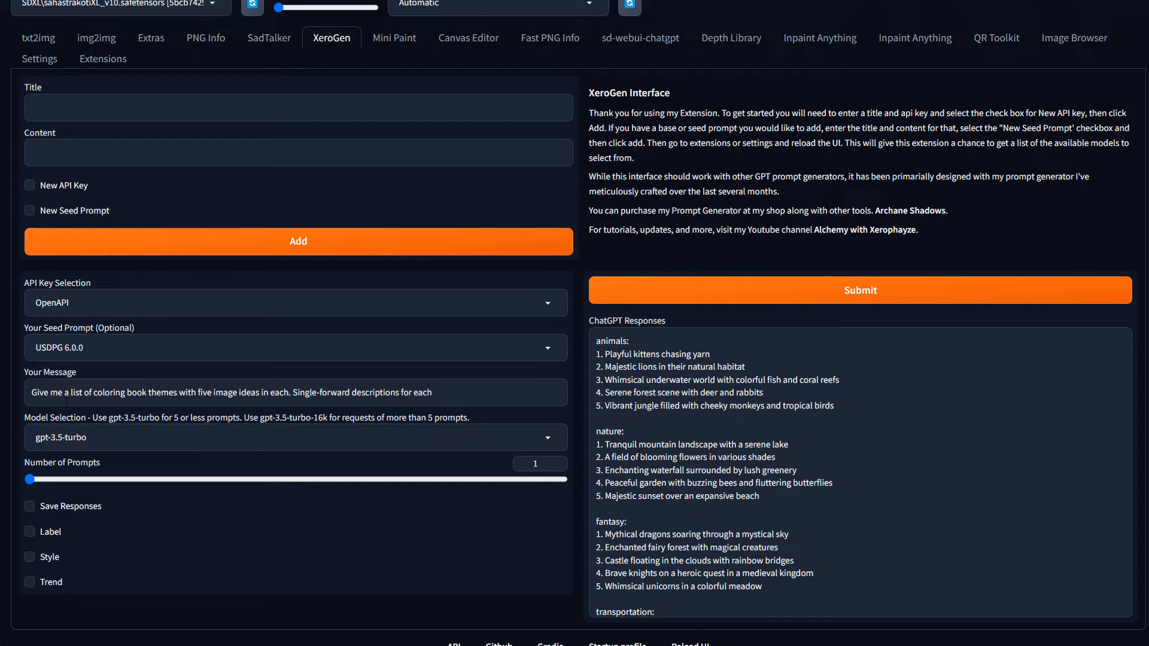
Insert "Halloween" before "themes" in the message and submit it, repeating the request for a fresh list of ideas.
click(151, 394)
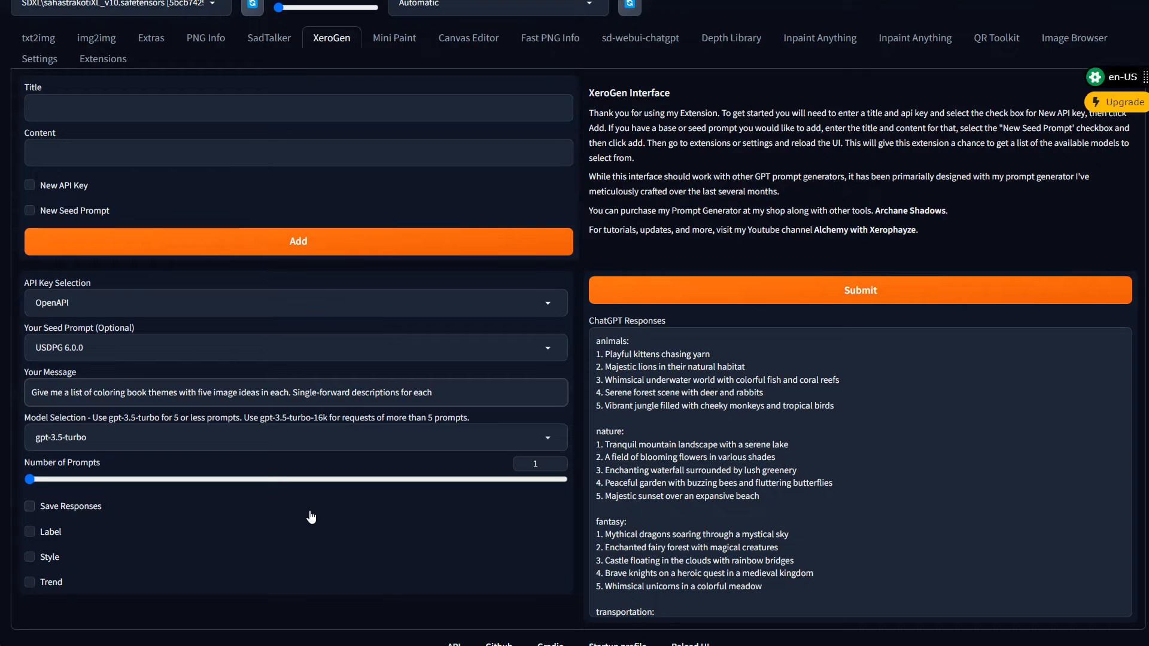
text(Halloween)
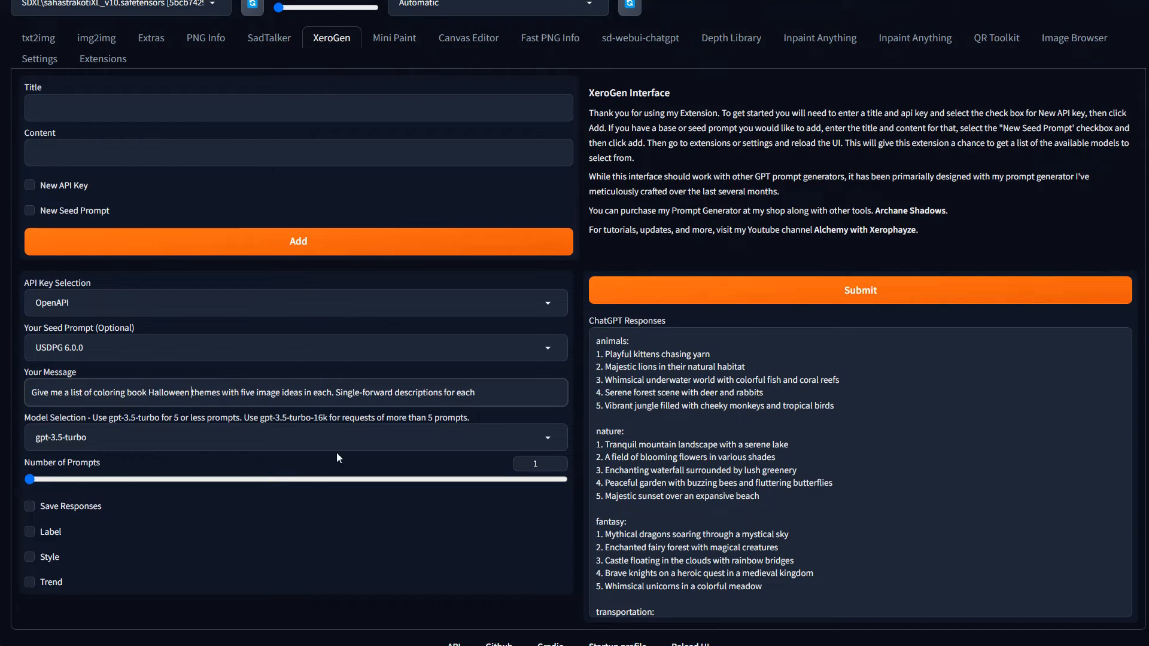
click(784, 286)
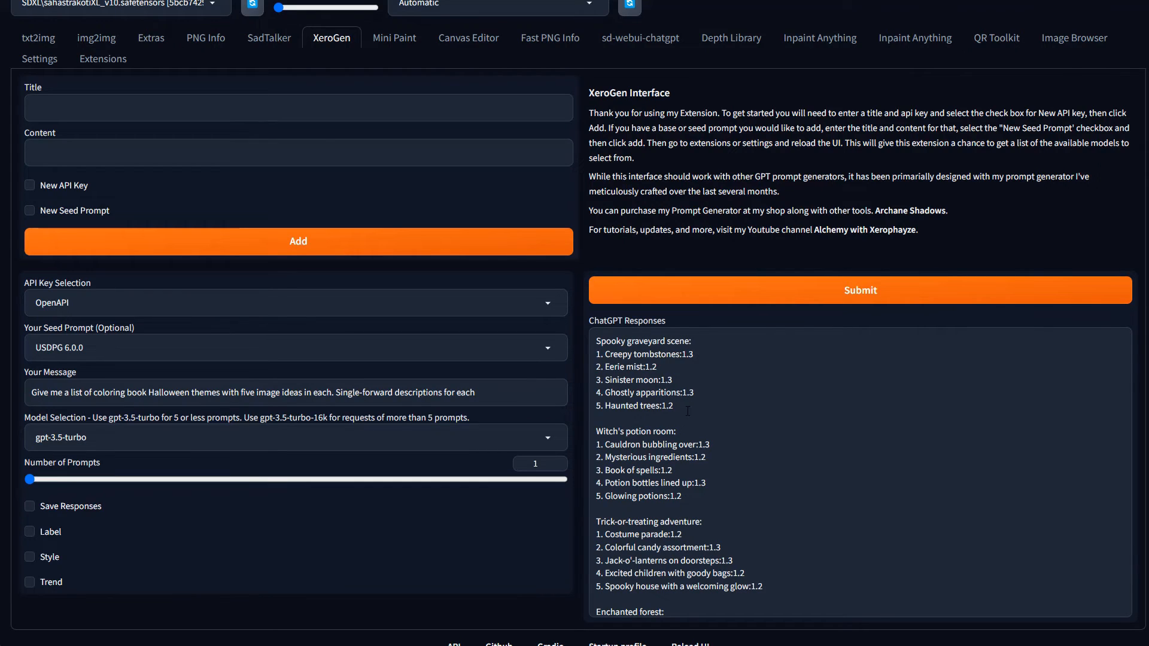
click(788, 292)
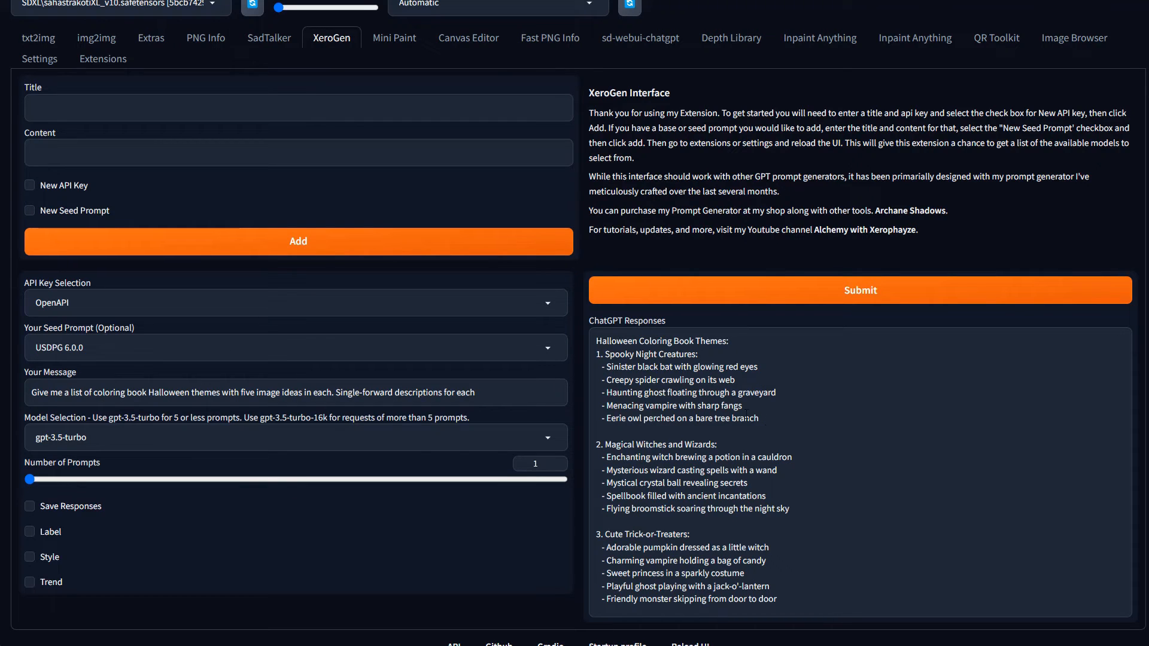
Copy the five image ideas listed under "Spooky Night Creatures" in the ChatGPT response.
scroll(760, 426, down, 3)
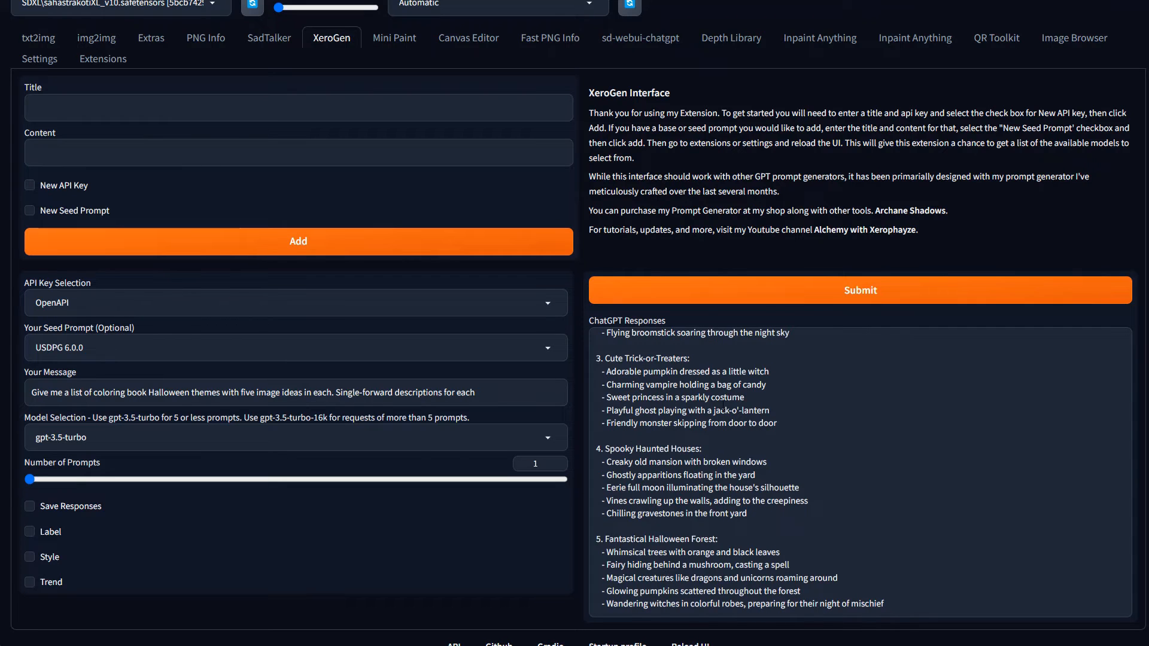
scroll(760, 431, up, 3)
drag(768, 417, 596, 365)
right_click(656, 380)
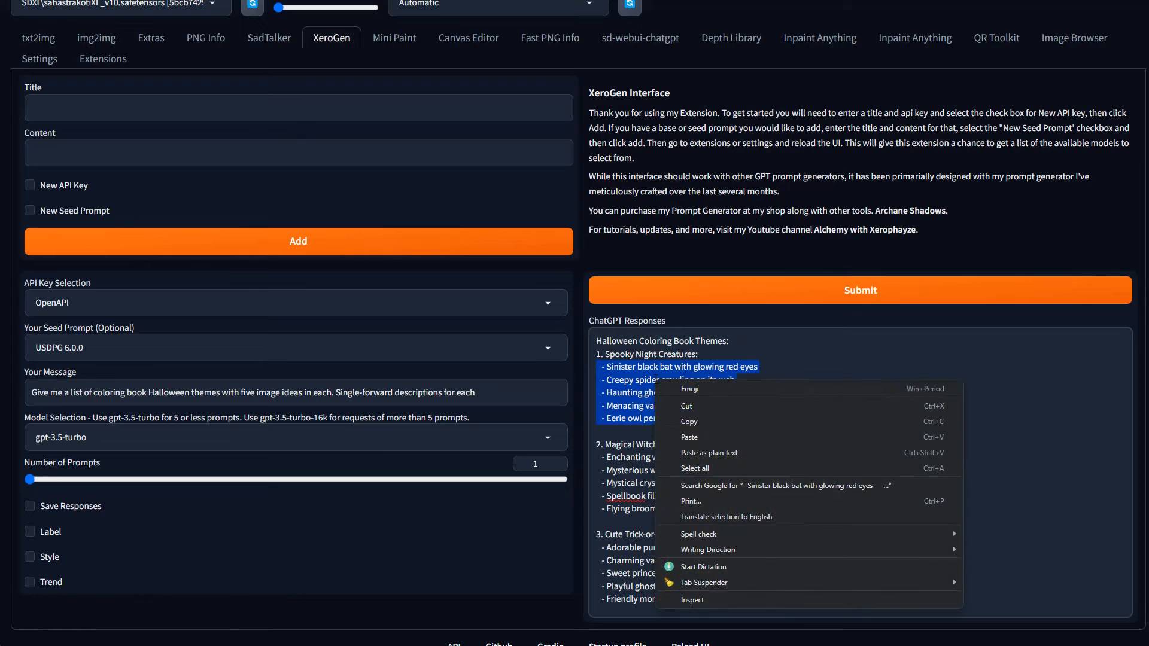
click(720, 418)
In txt2img, choose the "Prompts from file or textbox" script and paste the copied ideas into the list of prompt inputs.
click(33, 38)
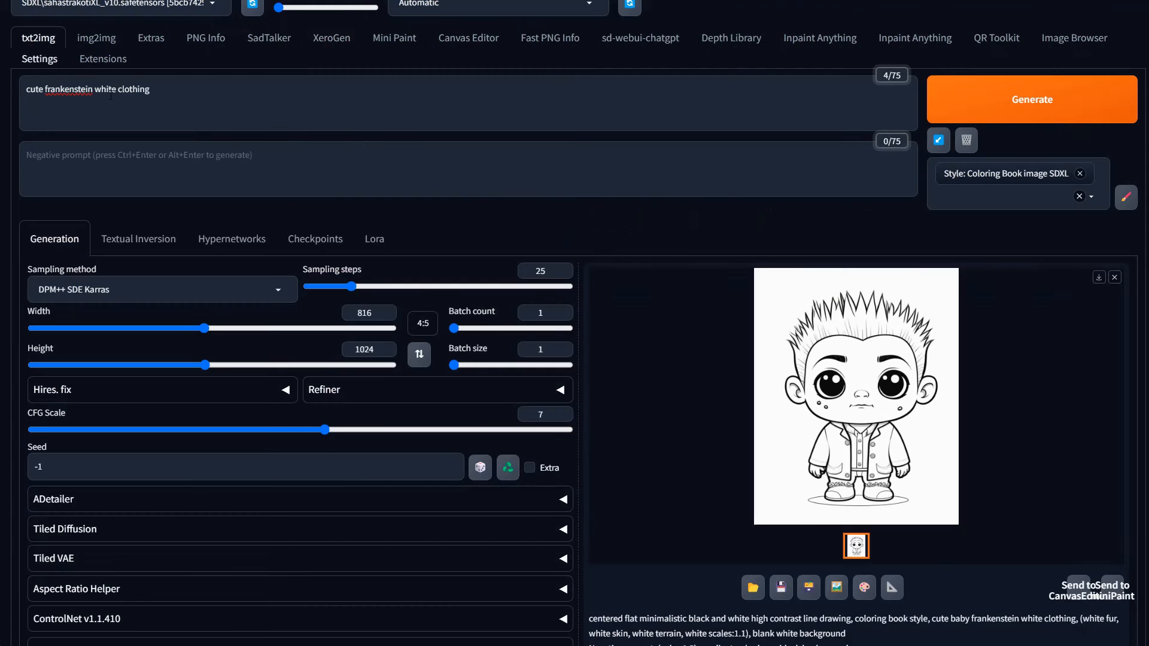
scroll(267, 498, down, 4)
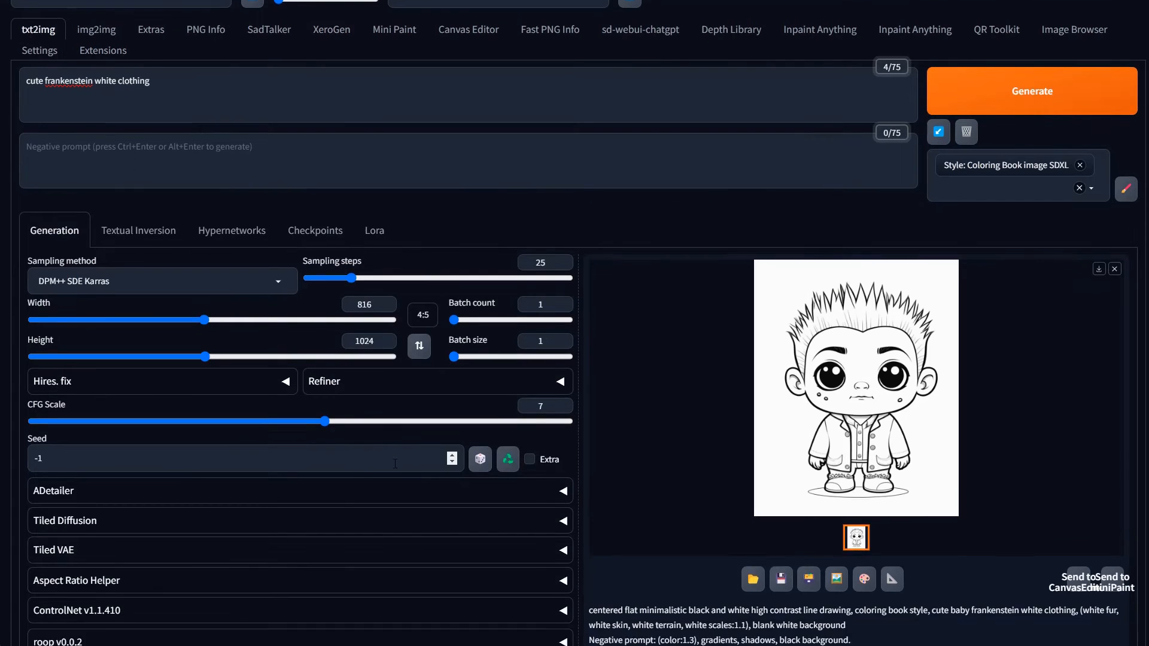
click(79, 576)
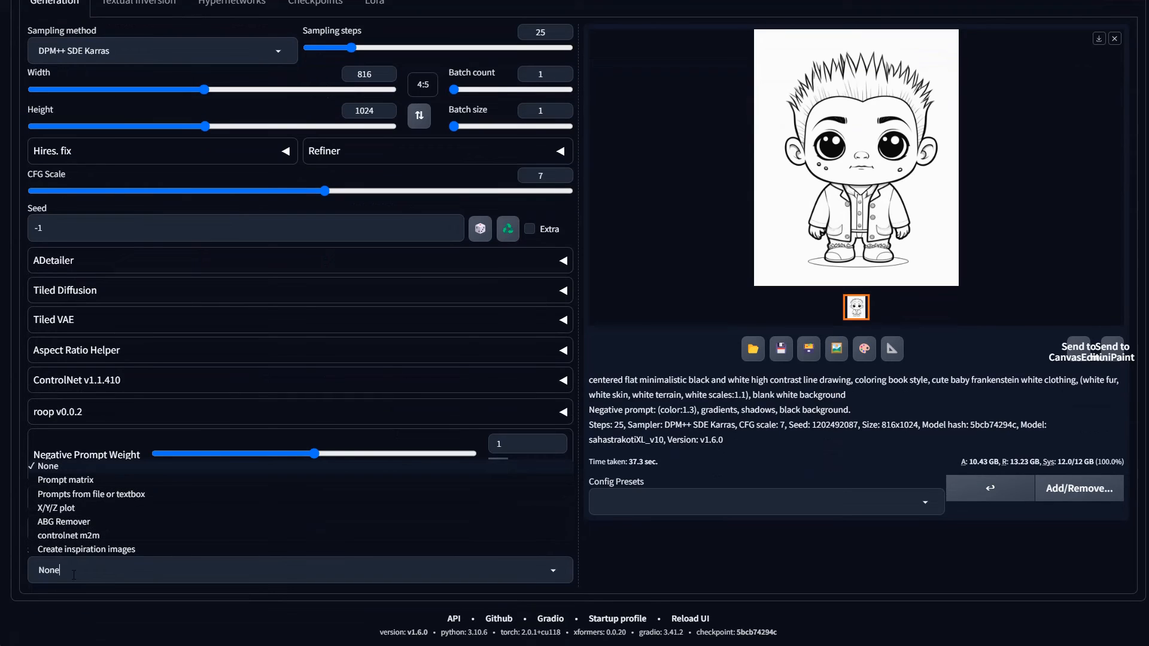
click(63, 495)
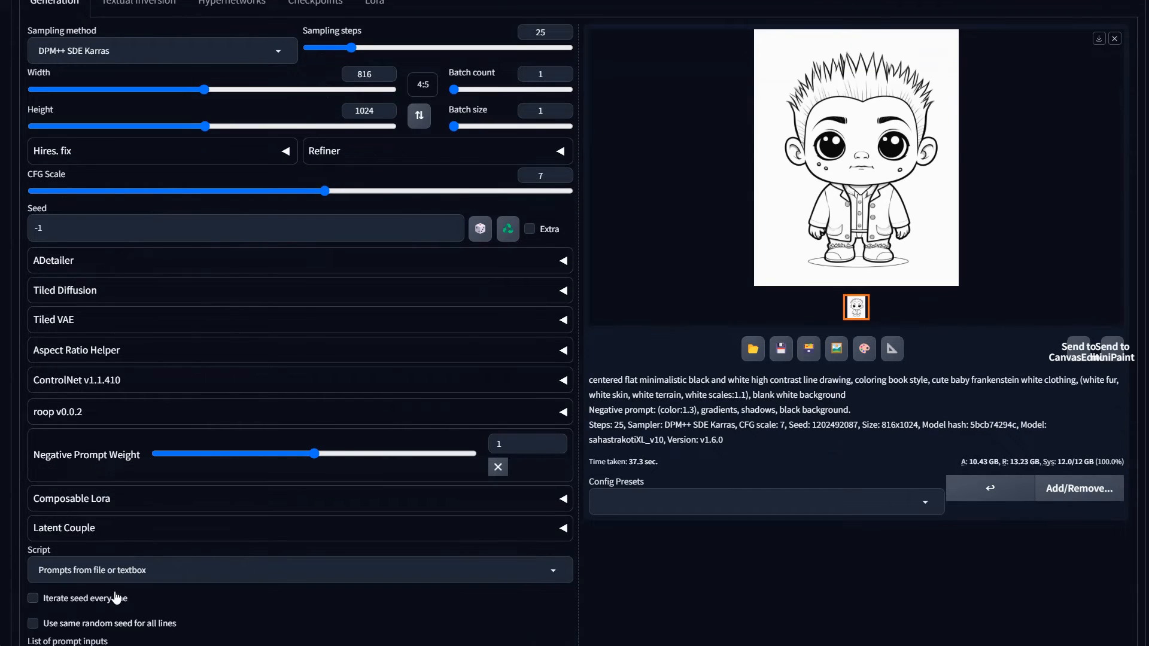
scroll(117, 580, down, 4)
right_click(91, 424)
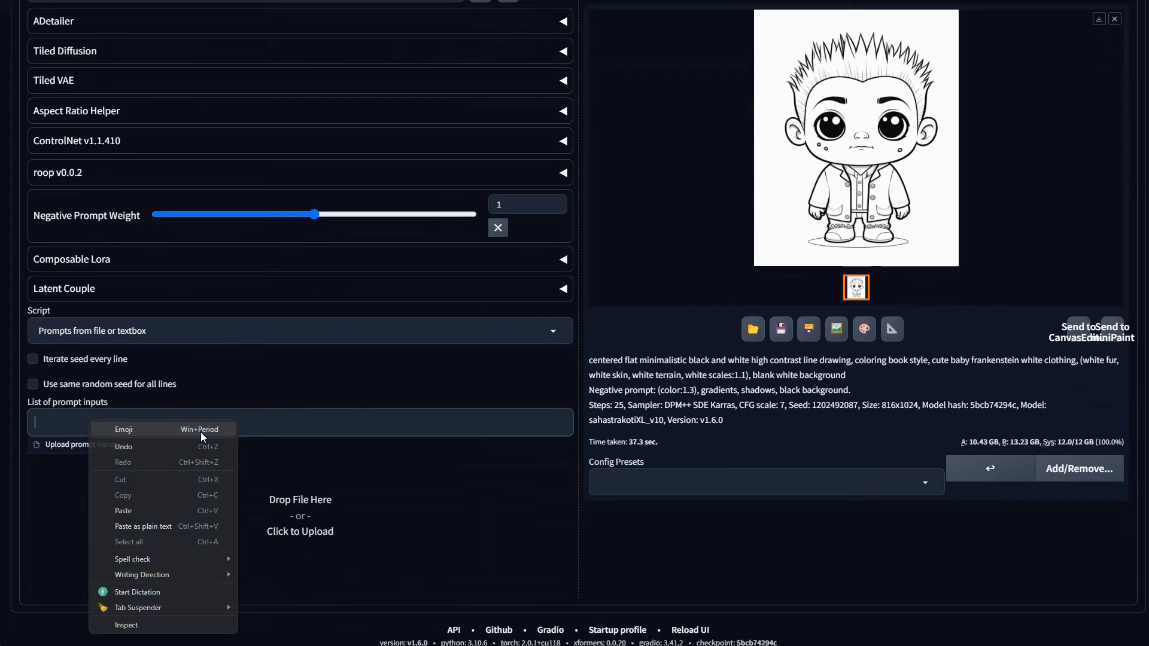
click(167, 506)
Remove the leading dashes and spaces from all five lines in the list of prompt inputs.
drag(44, 425, 5, 422)
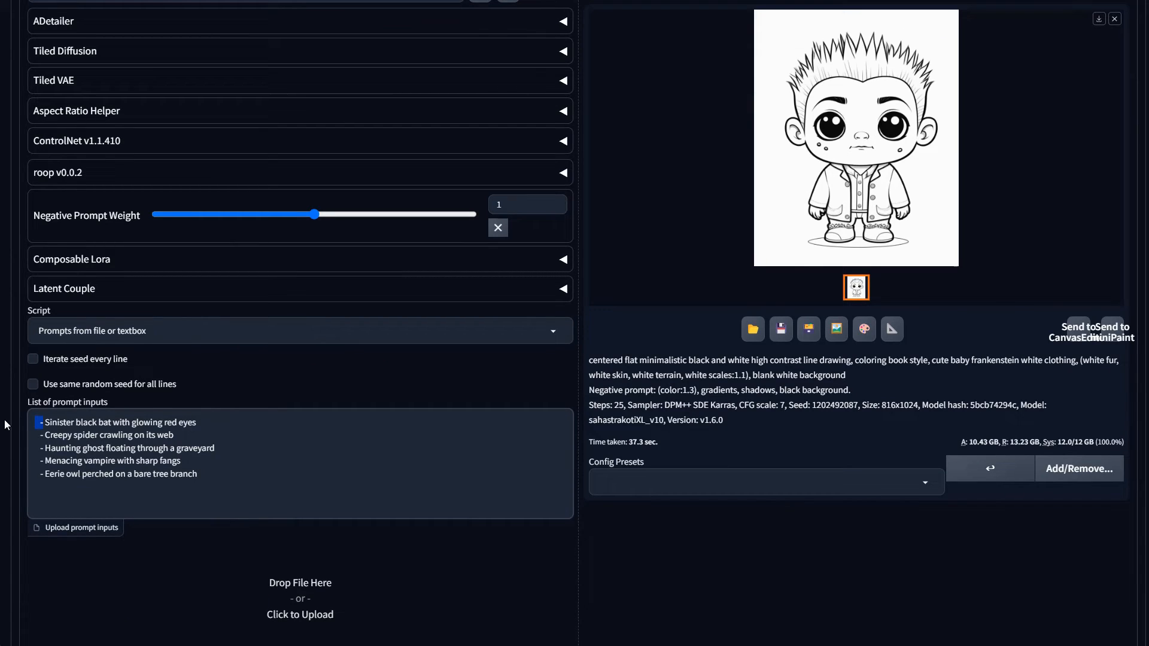
key(BackSpace)
key(Down)
key(Delete)
key(Delete)
key(Delete)
key(Delete)
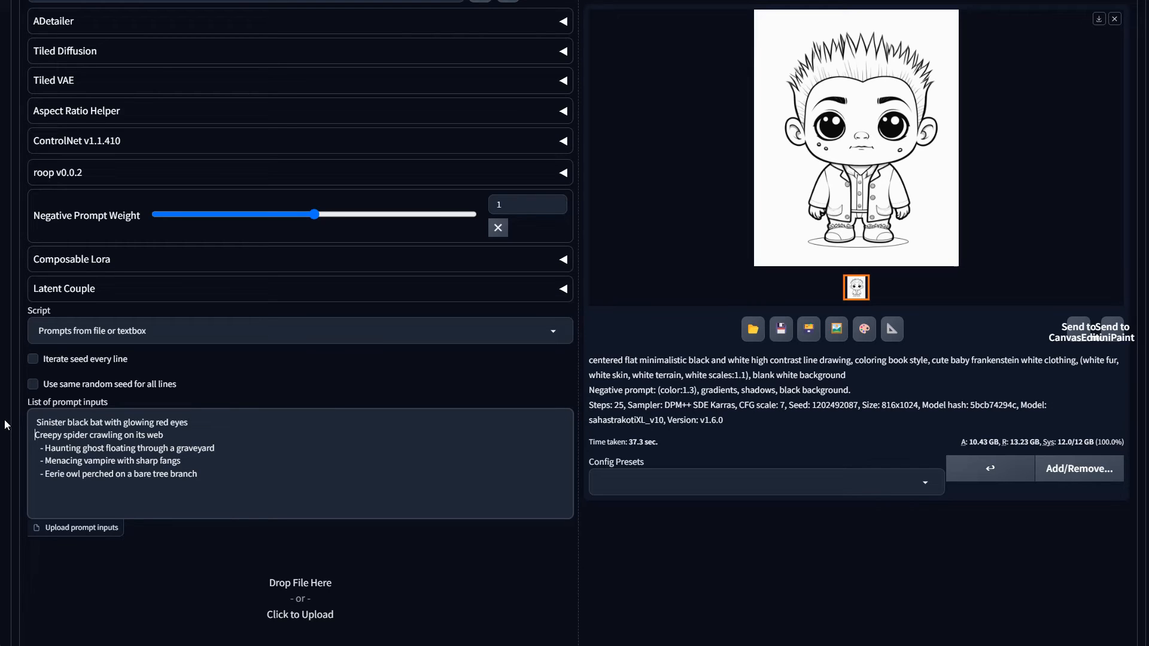
key(Up)
key(Delete)
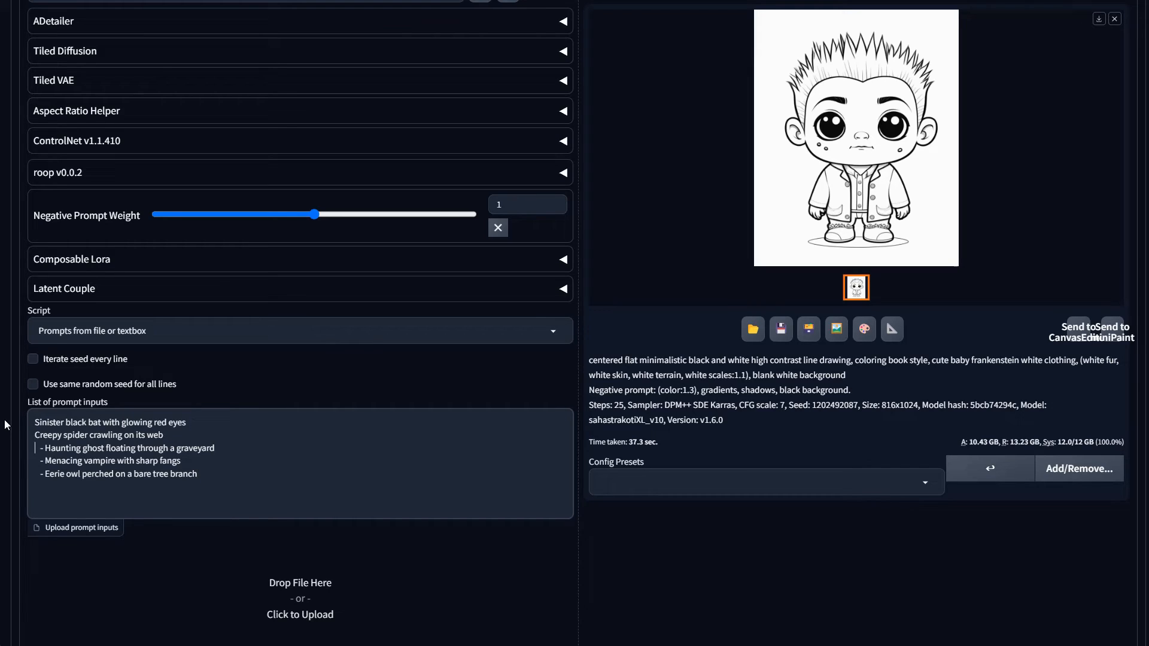
key(Delete)
key(Delete)
key(Delete)
key(Delete)
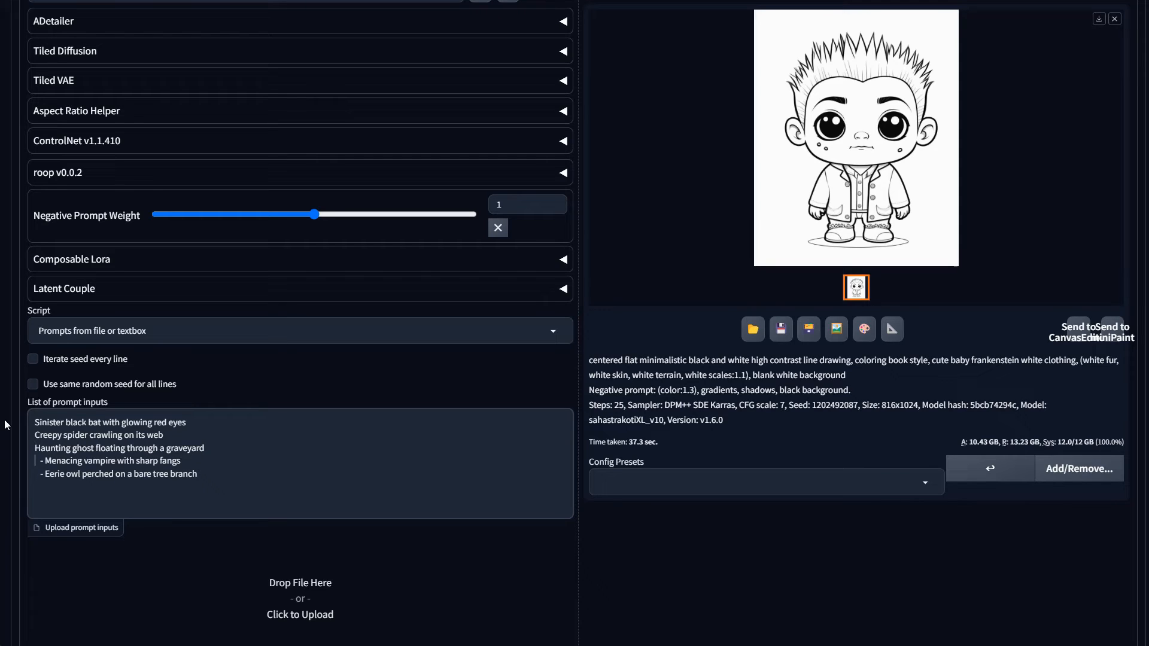
key(Delete)
key(Delete)
key(Delete)
key(Delete)
key(Down)
key(Delete)
key(Delete)
key(Delete)
key(Delete)
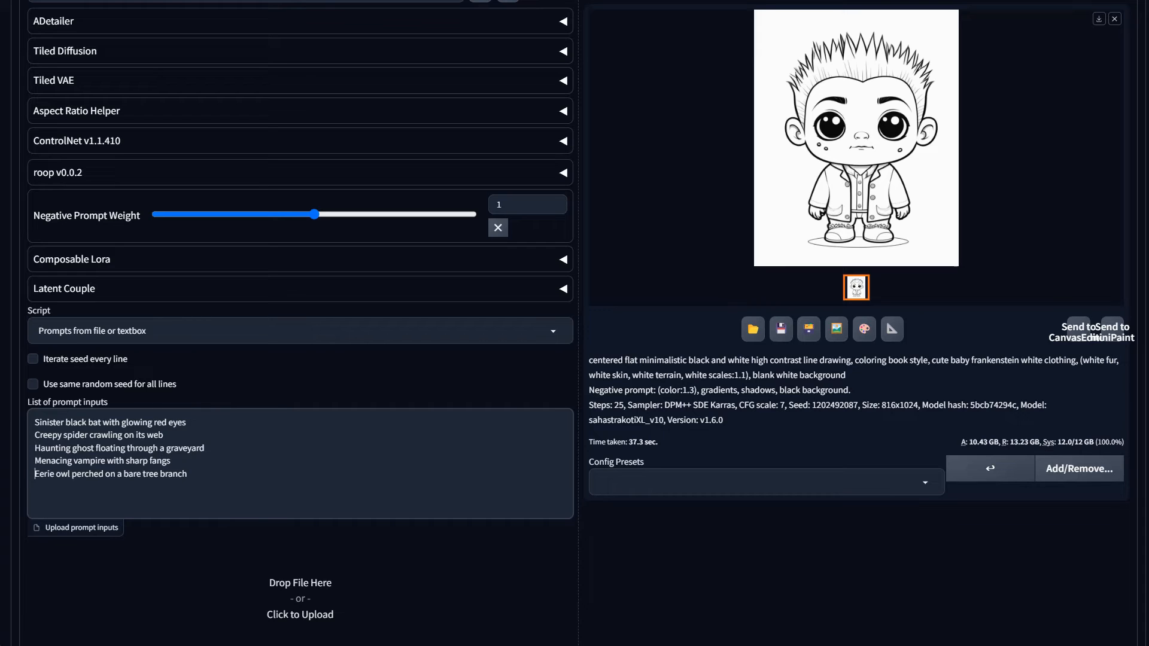
Clear "cute frankenstein white clothing" from the main prompt and generate the images from the list of prompts.
scroll(568, 415, up, 6)
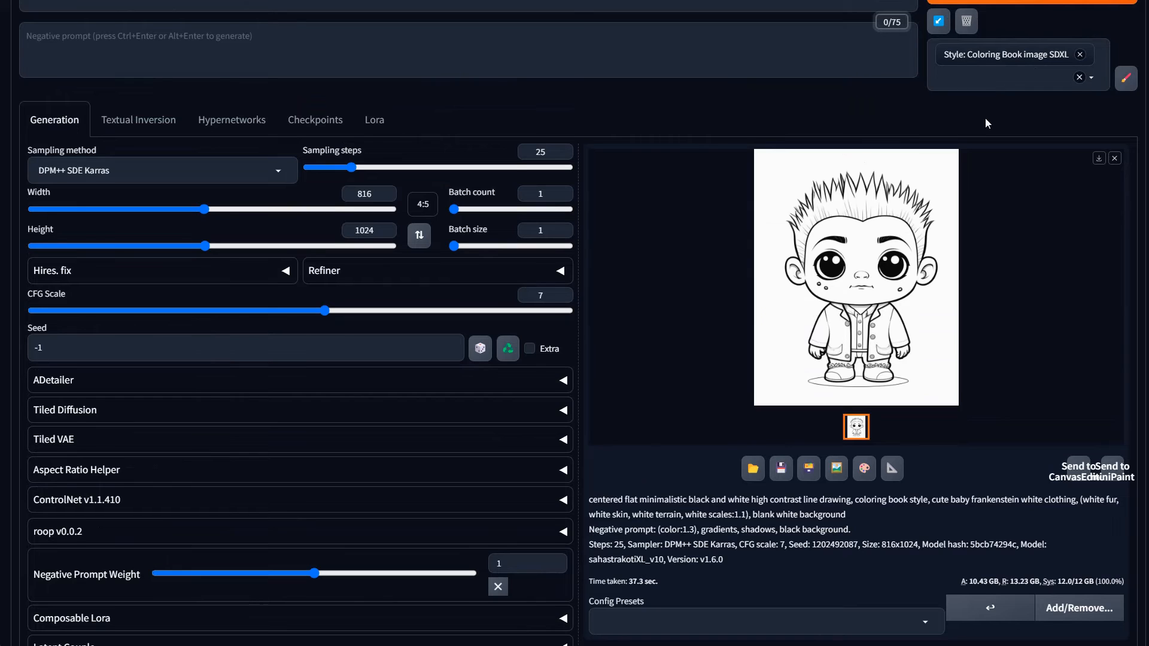
scroll(987, 123, up, 1)
triple_click(240, 36)
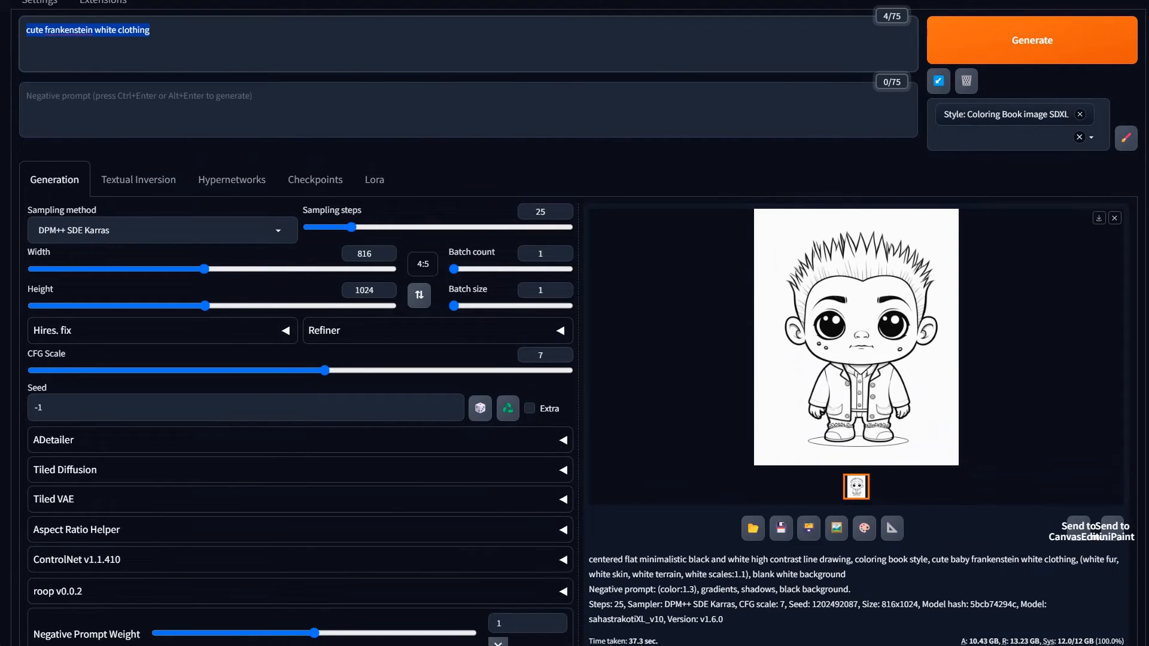
key(BackSpace)
click(1011, 54)
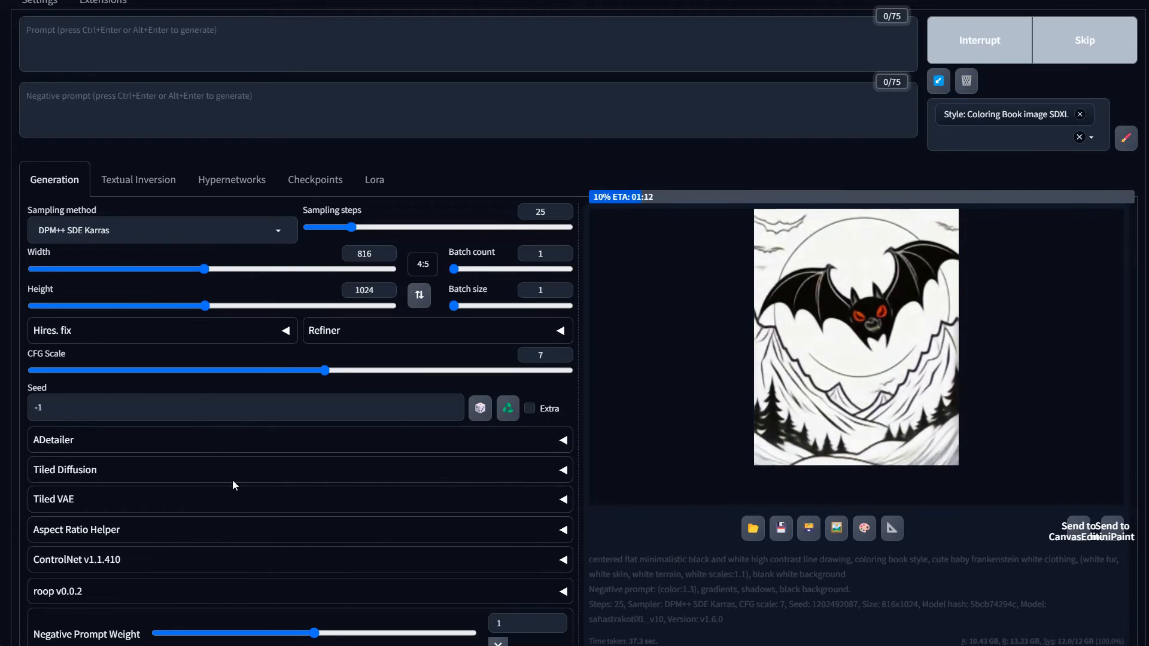
Review the prompt list and examine the generated spider, ghost, vampire and owl images one by one.
scroll(923, 380, down, 6)
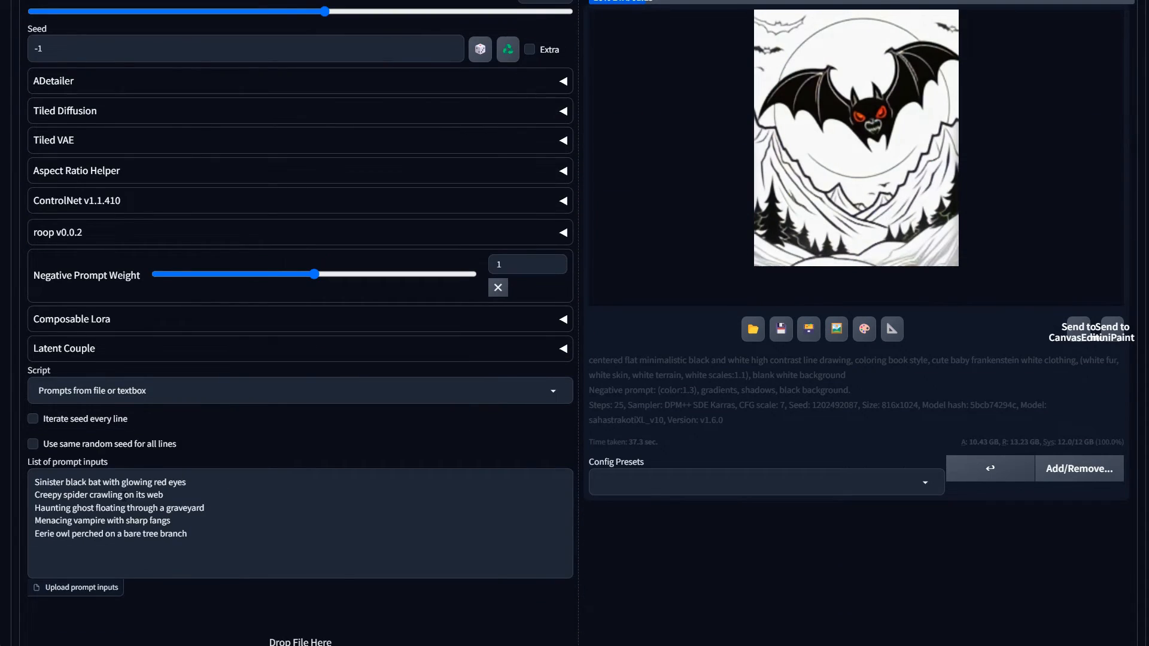
scroll(945, 304, up, 4)
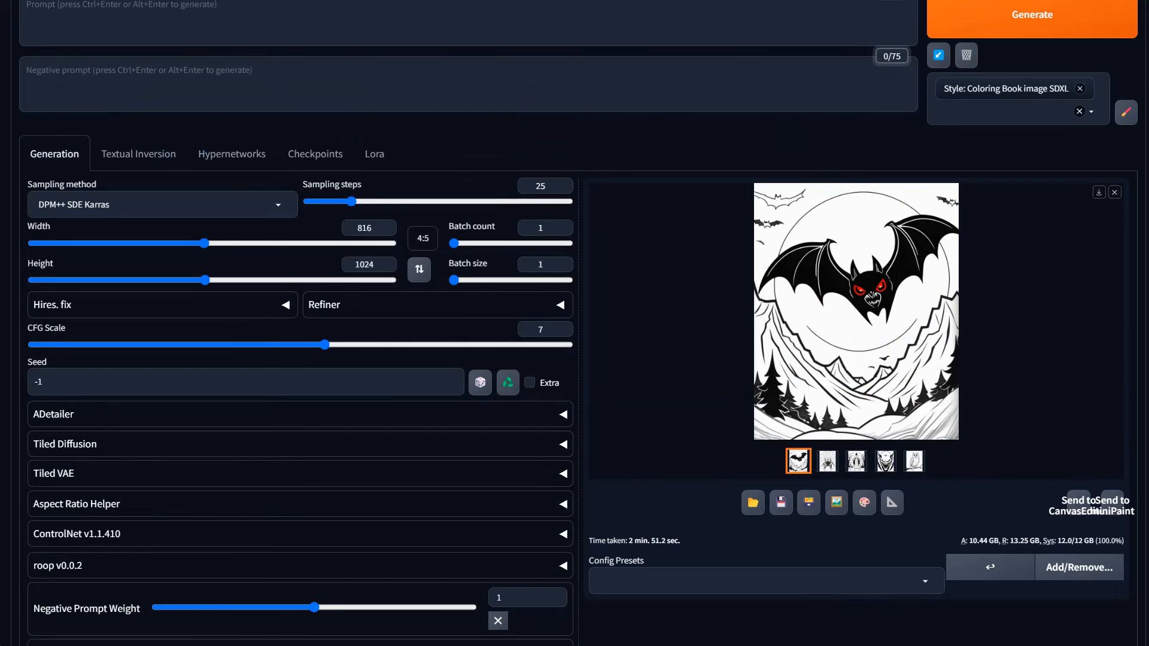
click(822, 473)
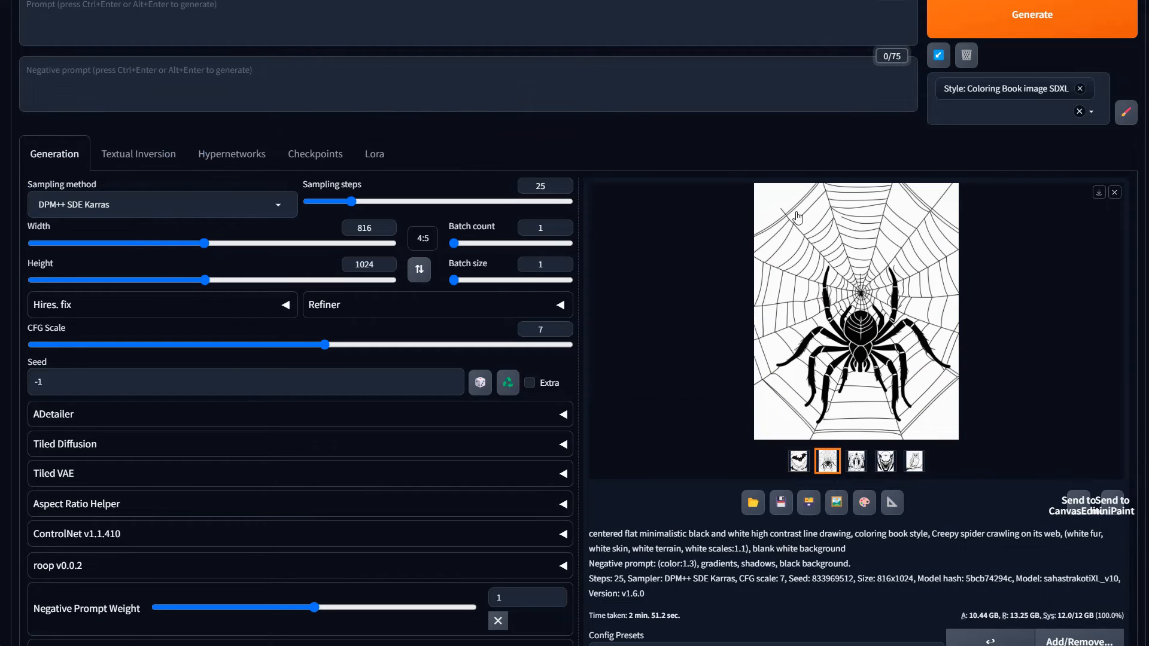
click(857, 465)
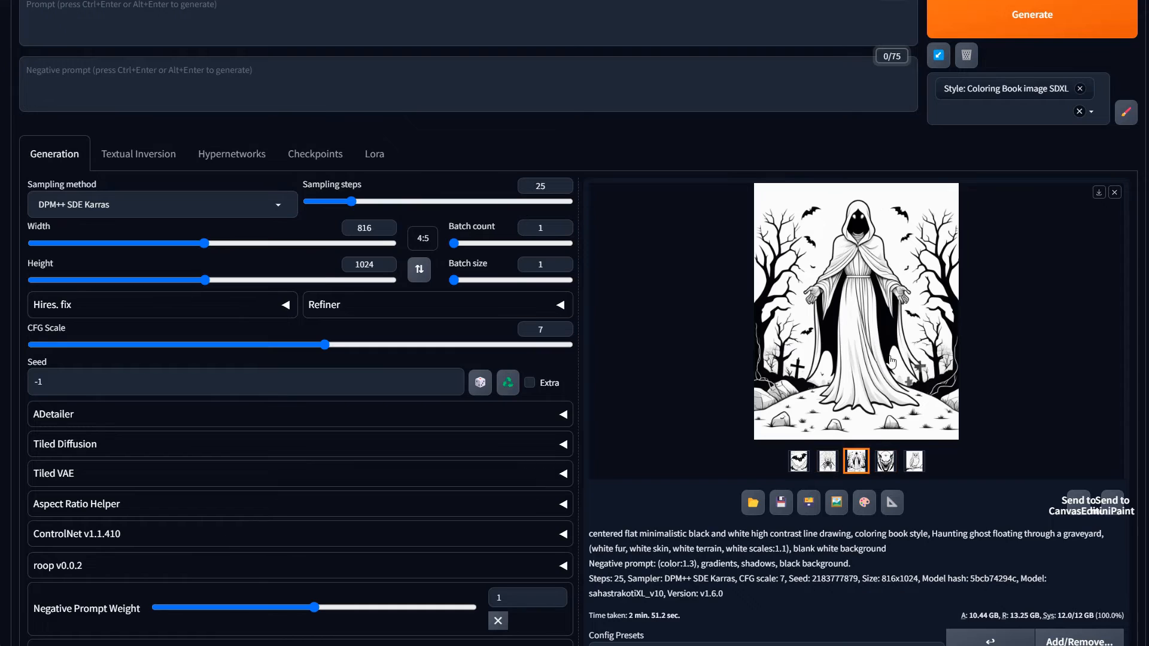
click(885, 470)
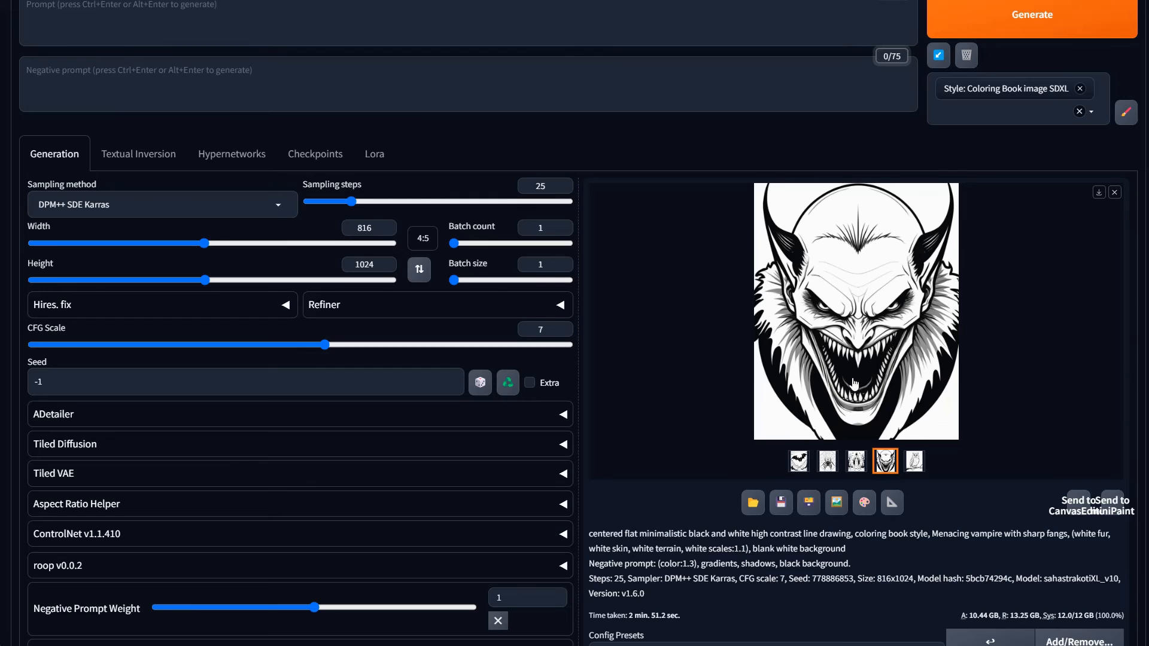
click(918, 471)
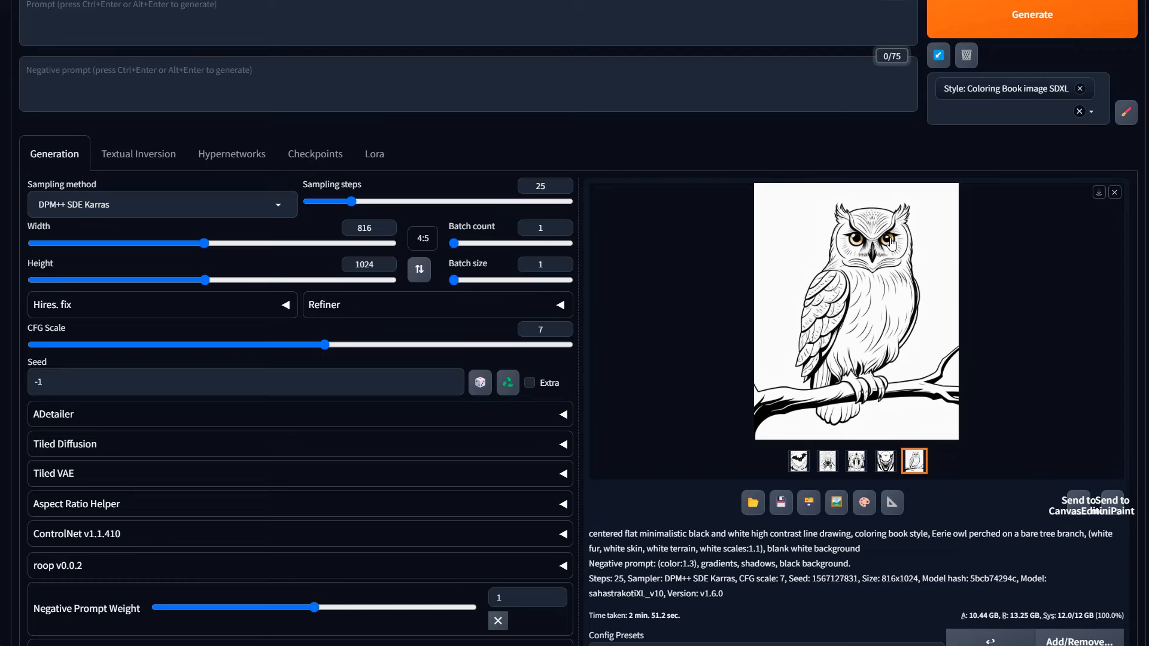
Review the empty main prompt, the applied coloring book style and the list of prompt inputs on the txt2img page.
scroll(259, 222, up, 2)
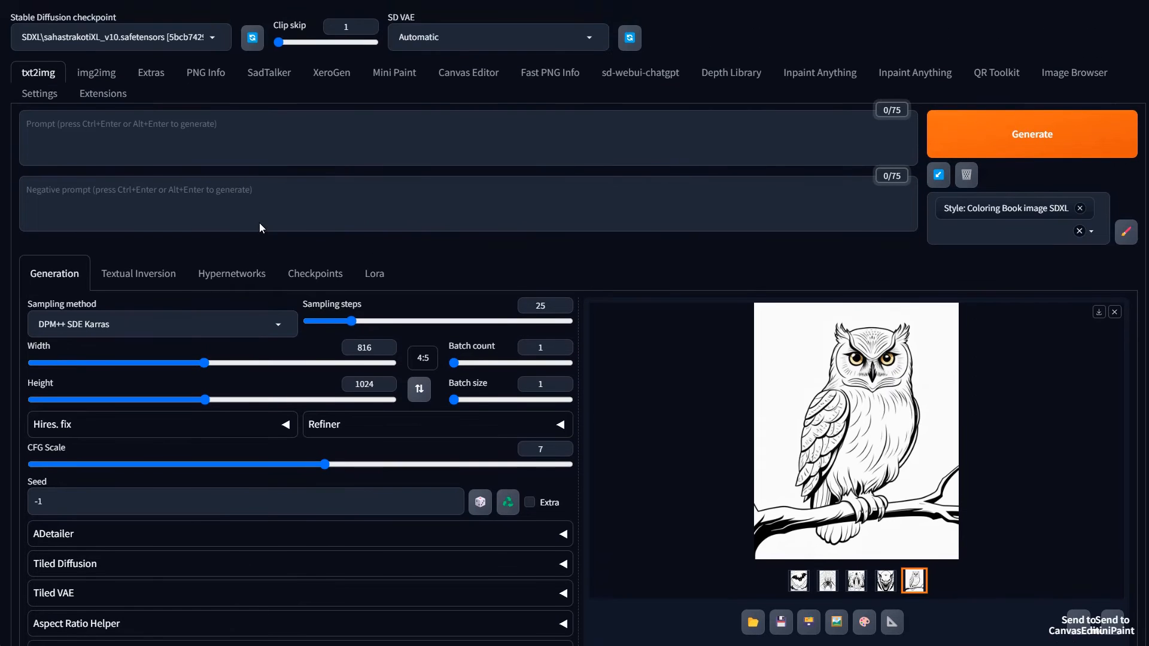
scroll(260, 222, down, 1)
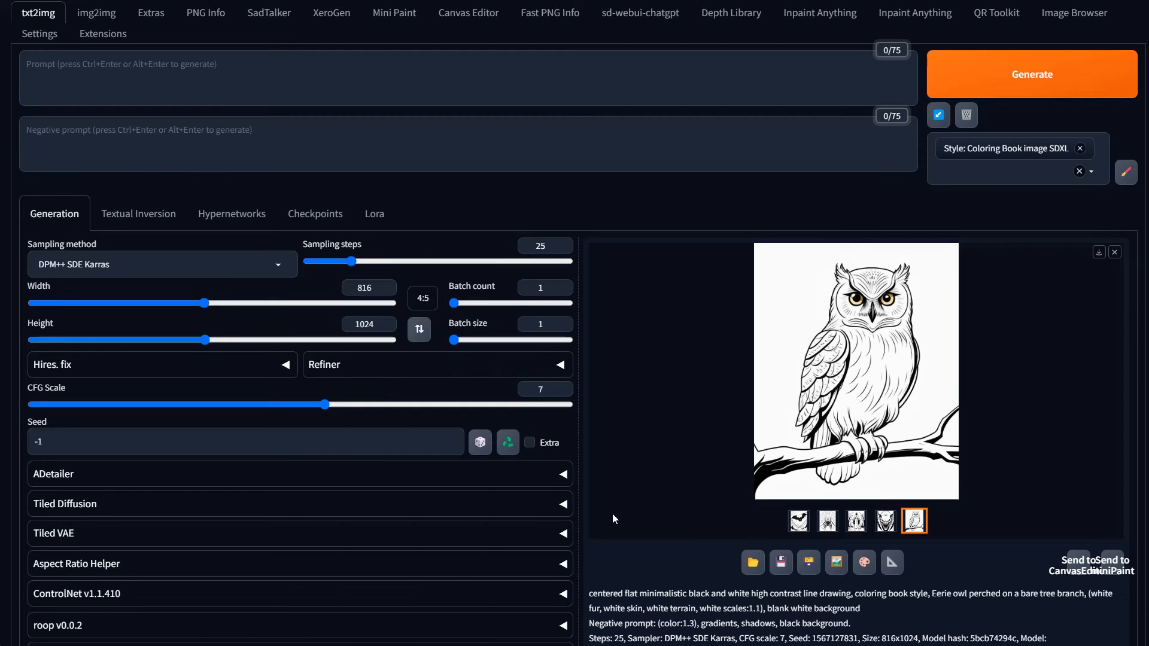
scroll(458, 579, up, 1)
scroll(457, 579, down, 2)
scroll(457, 579, up, 2)
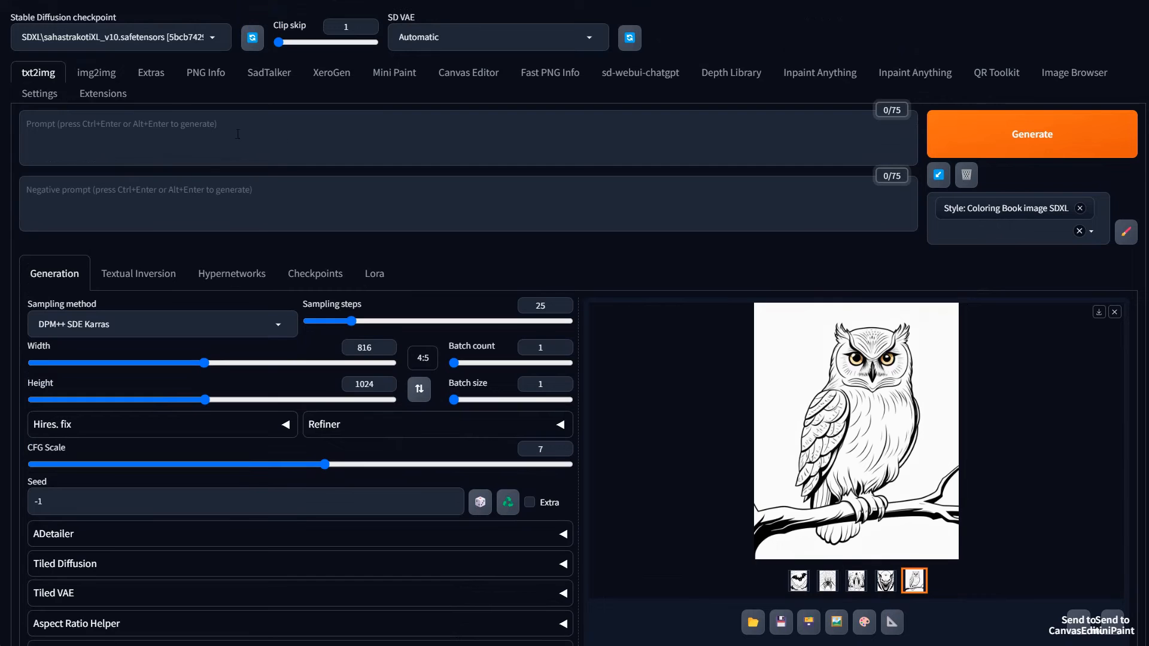
click(146, 130)
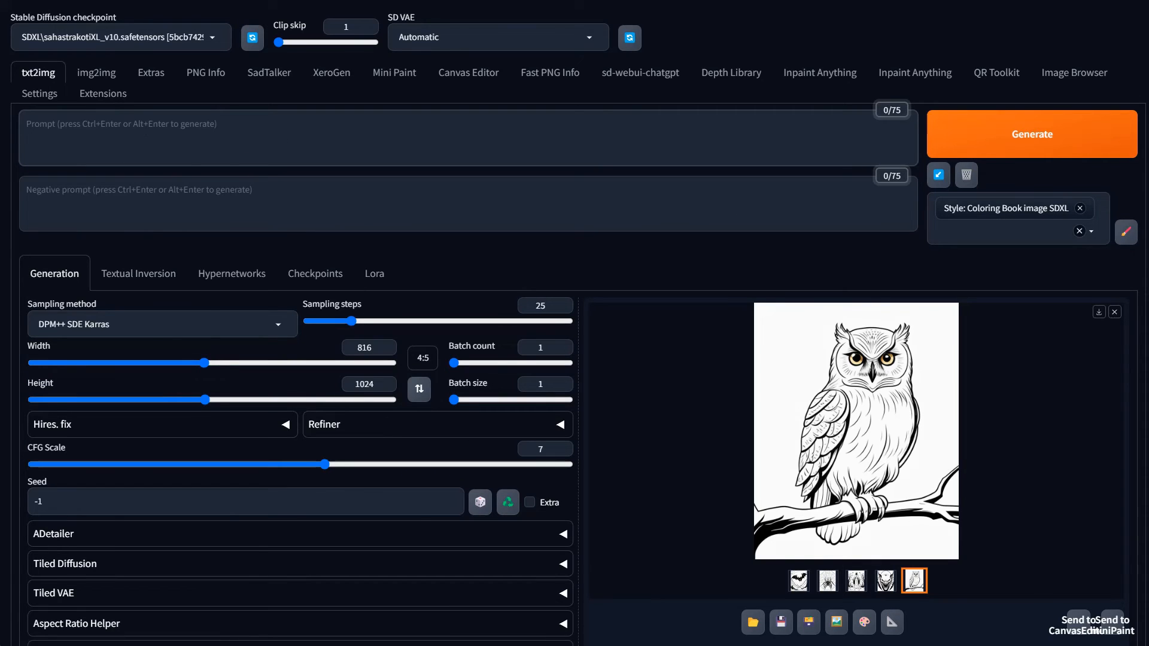
scroll(610, 479, down, 5)
scroll(158, 581, down, 3)
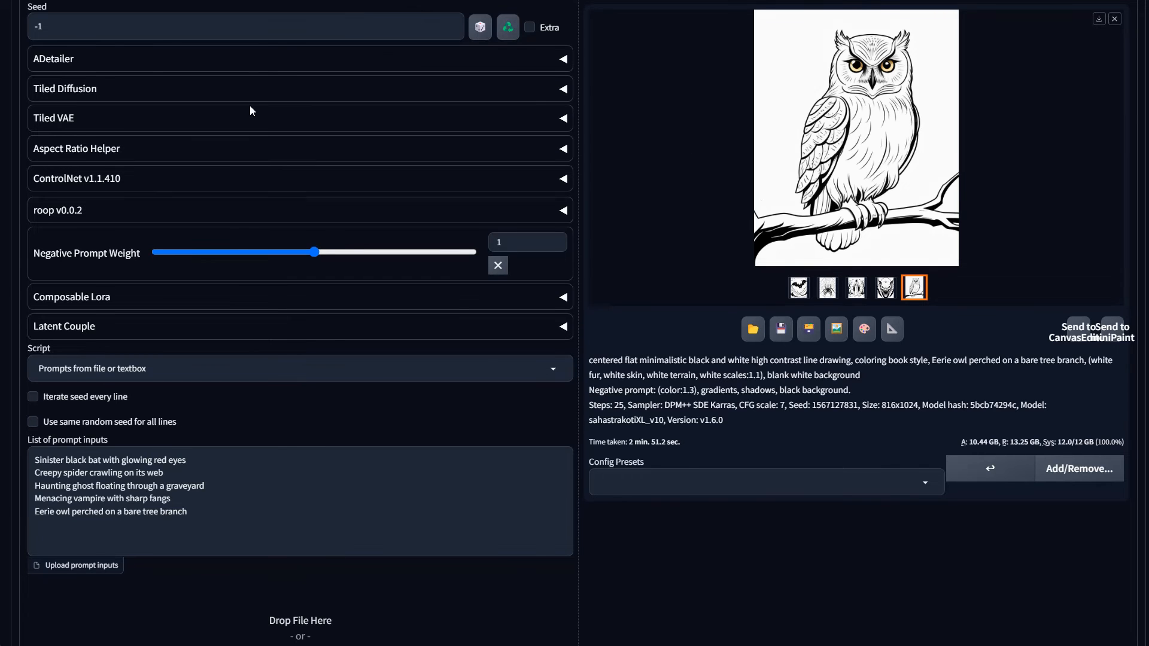
scroll(249, 105, up, 8)
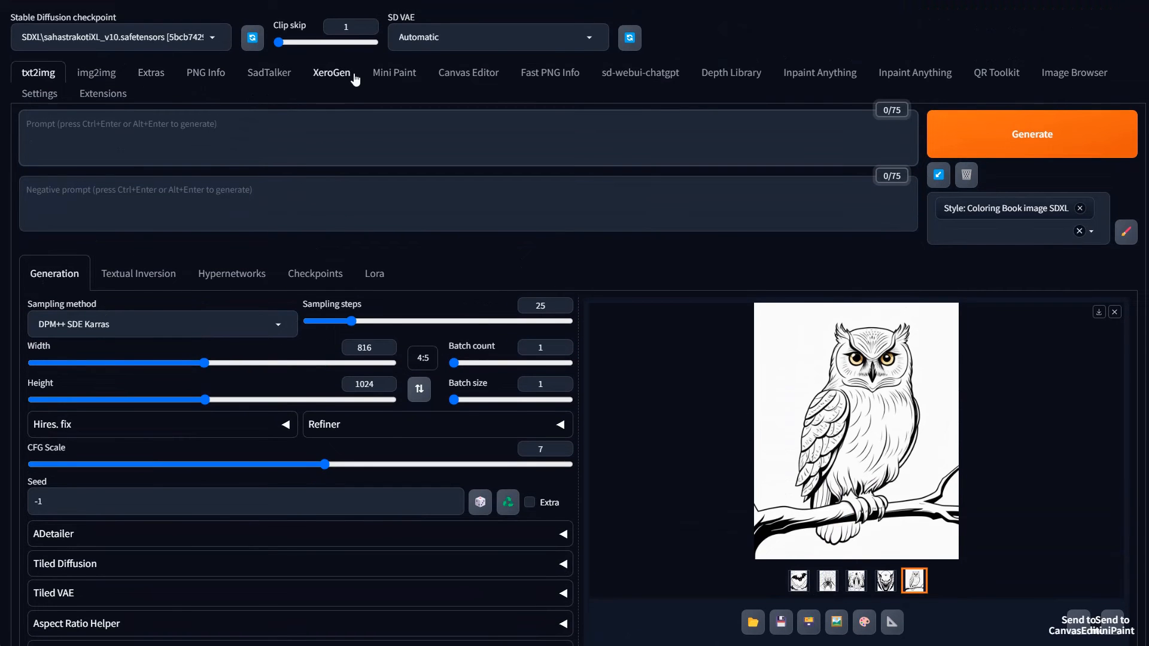
Copy the five "Magical Witches and Wizards" ideas from the XeroGen ChatGPT responses.
click(328, 77)
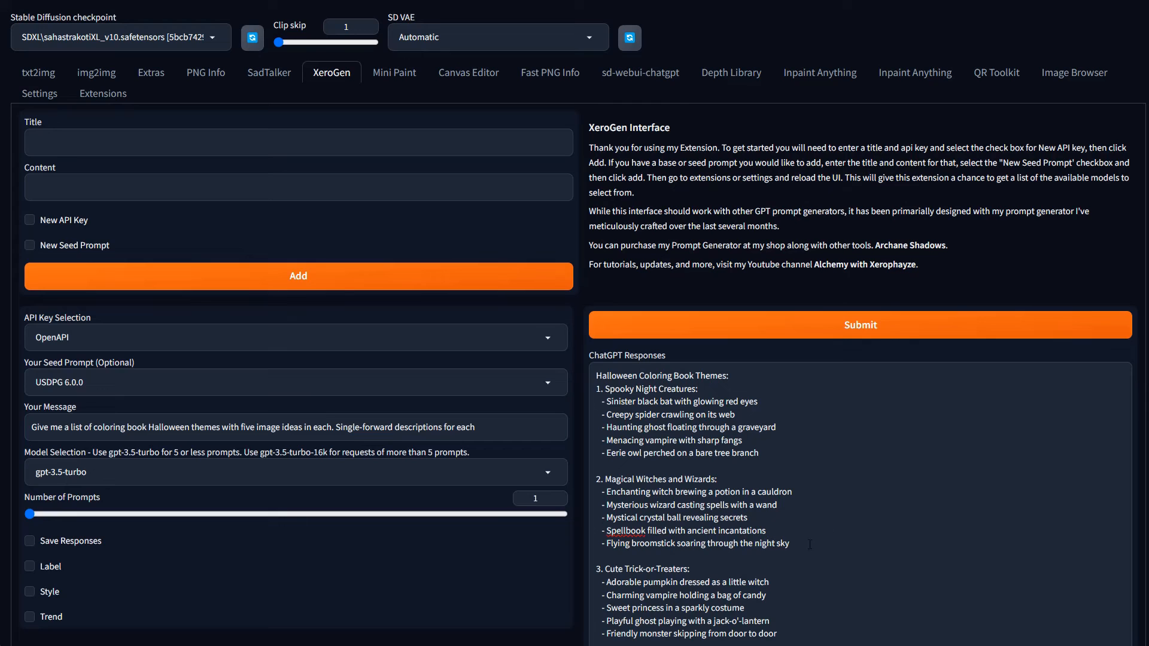
drag(797, 544, 597, 490)
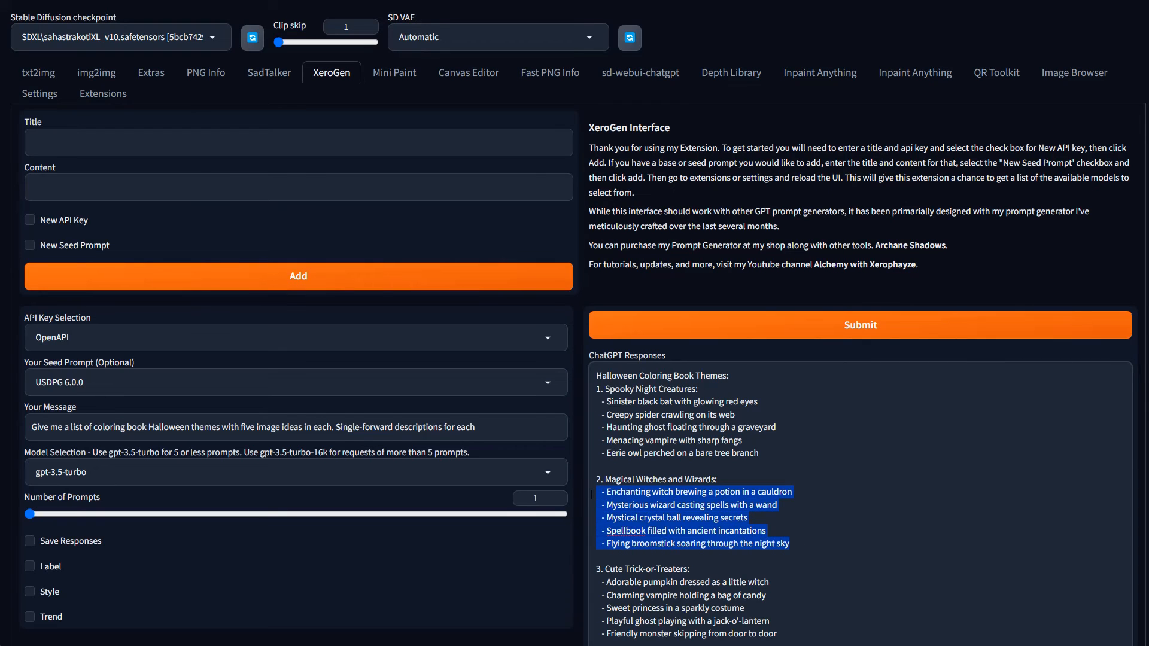
right_click(631, 496)
click(678, 536)
Replace the txt2img list of prompt inputs with the copied witch and wizard ideas and start generating the images.
click(38, 72)
scroll(417, 477, down, 7)
drag(188, 568, 35, 516)
key(BackSpace)
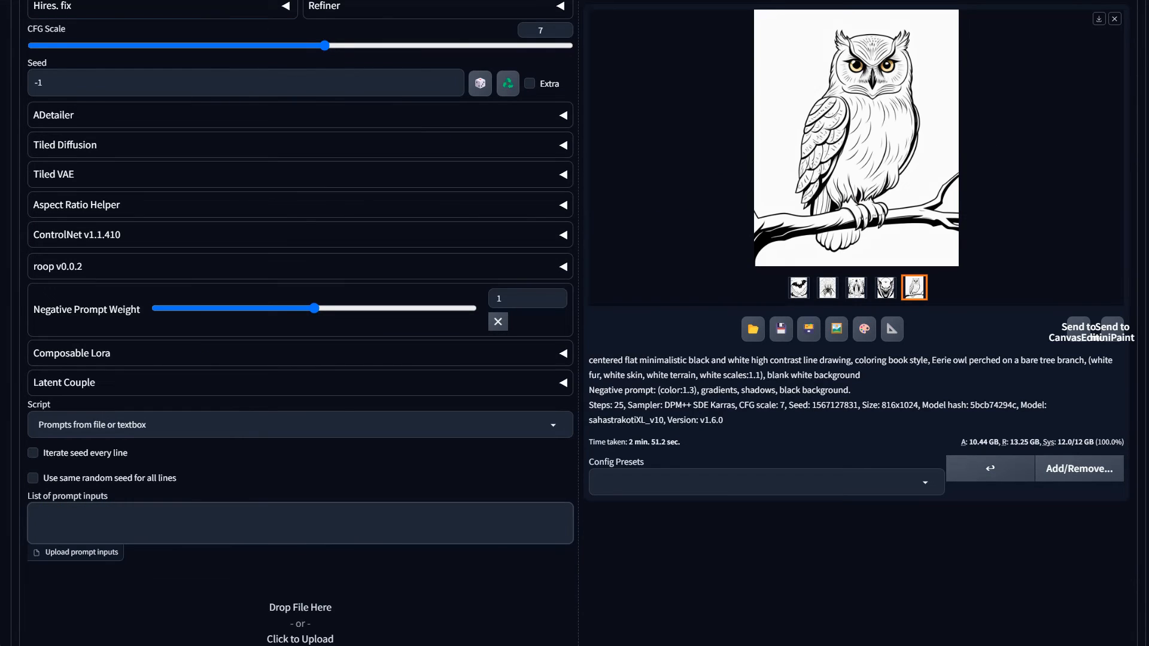
key(ctrl+v)
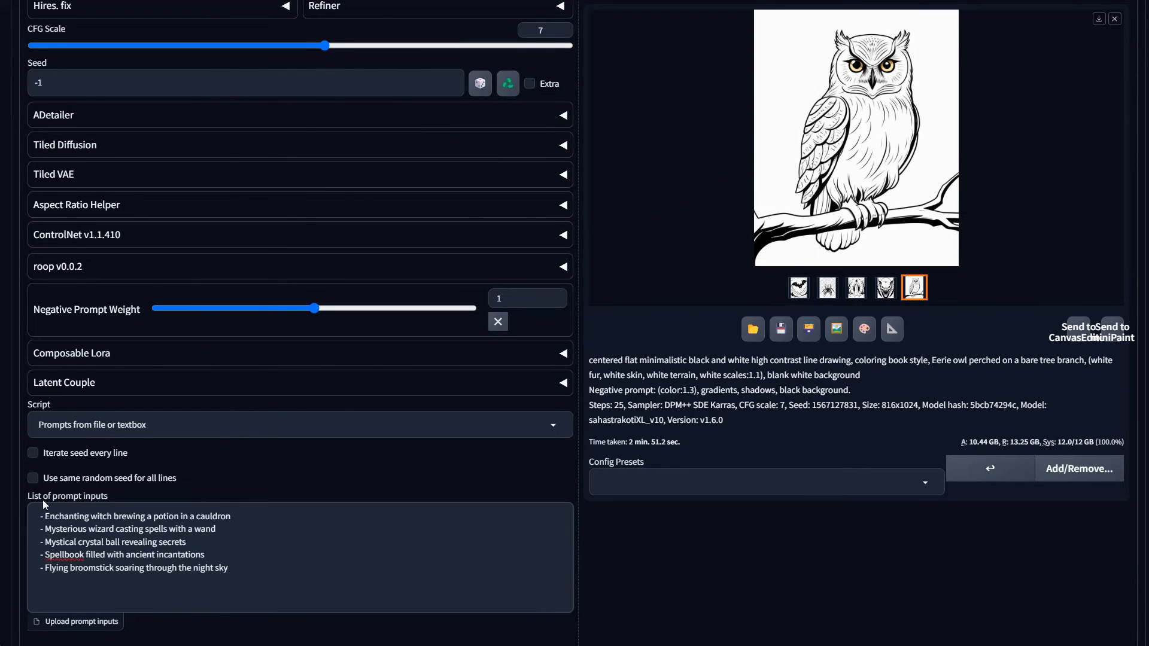
scroll(715, 465, up, 7)
click(1057, 141)
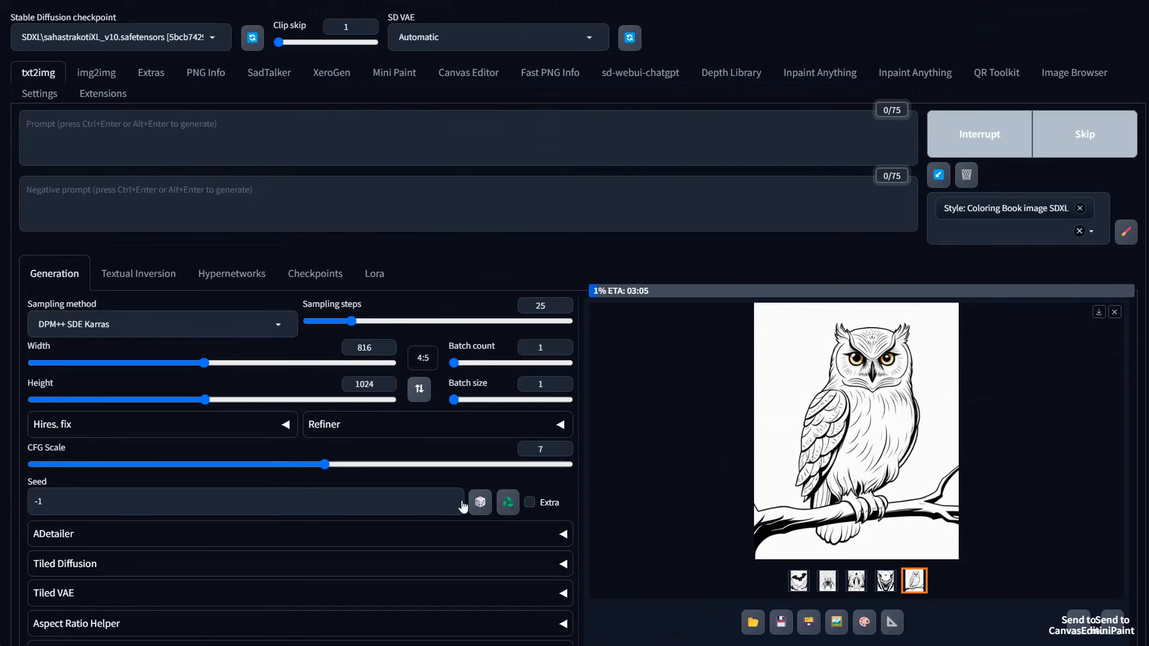
Check the batch preview, close the style editor and generate the images from the prompt list again.
scroll(462, 507, down, 8)
scroll(832, 367, up, 3)
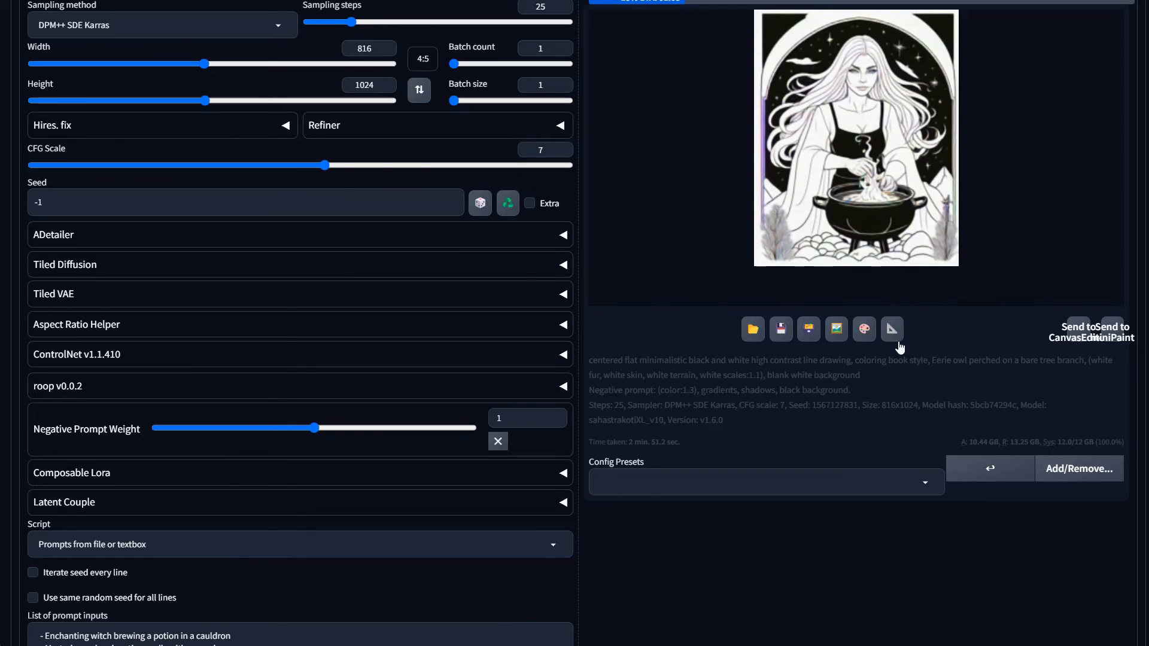
scroll(1071, 301, up, 4)
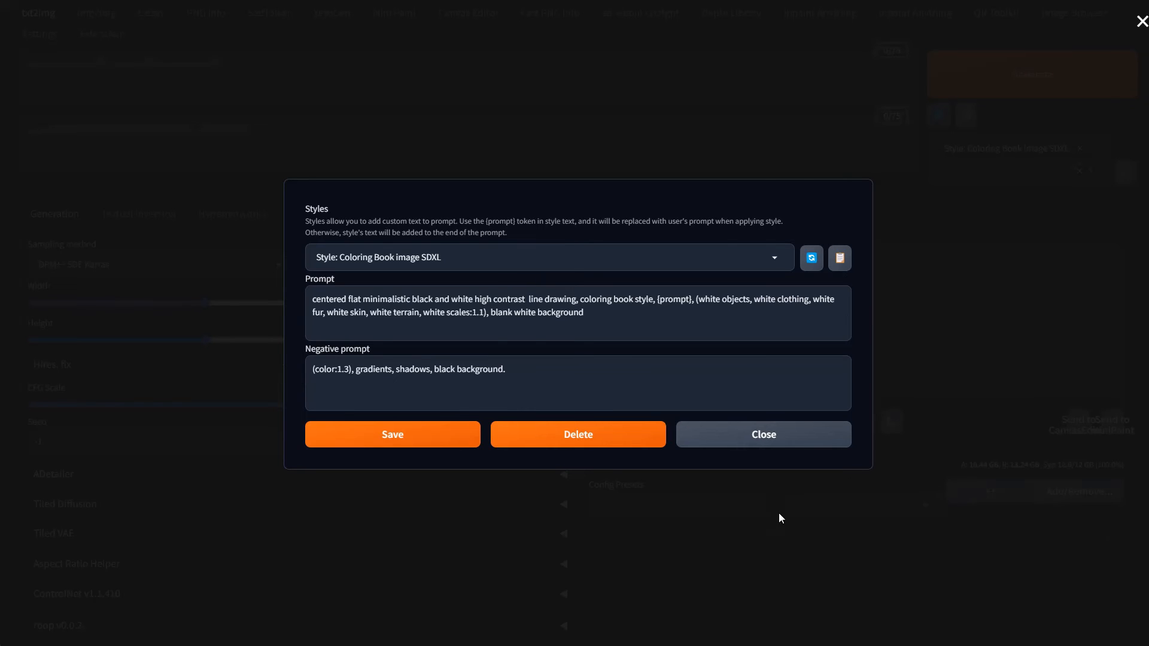
click(762, 441)
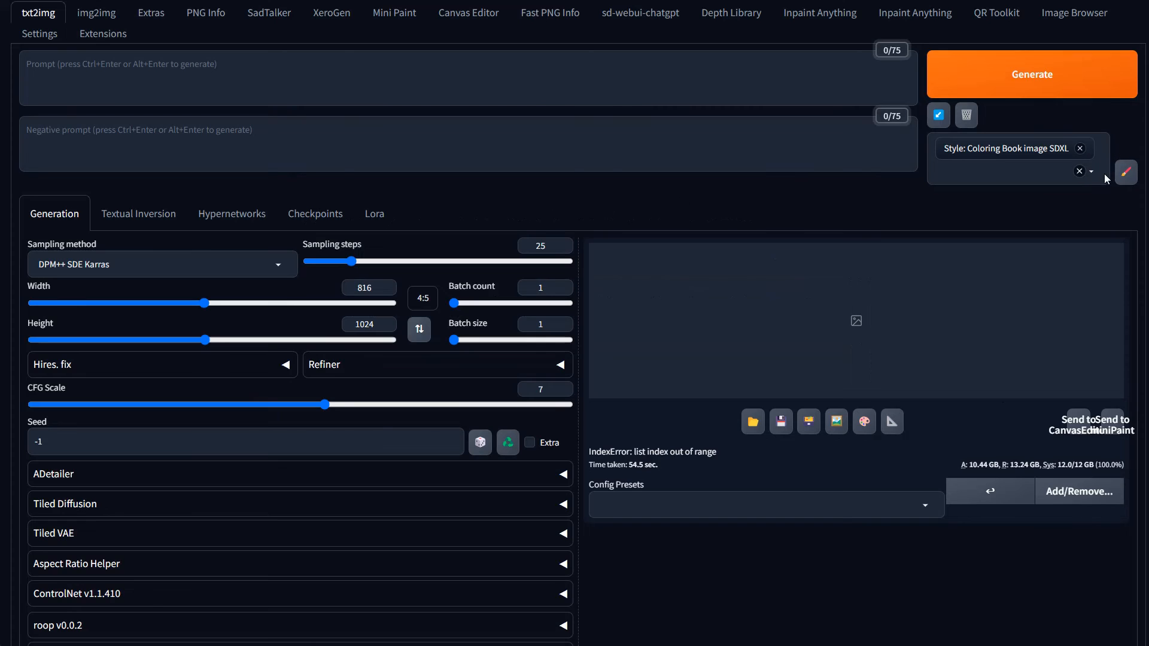
click(1018, 79)
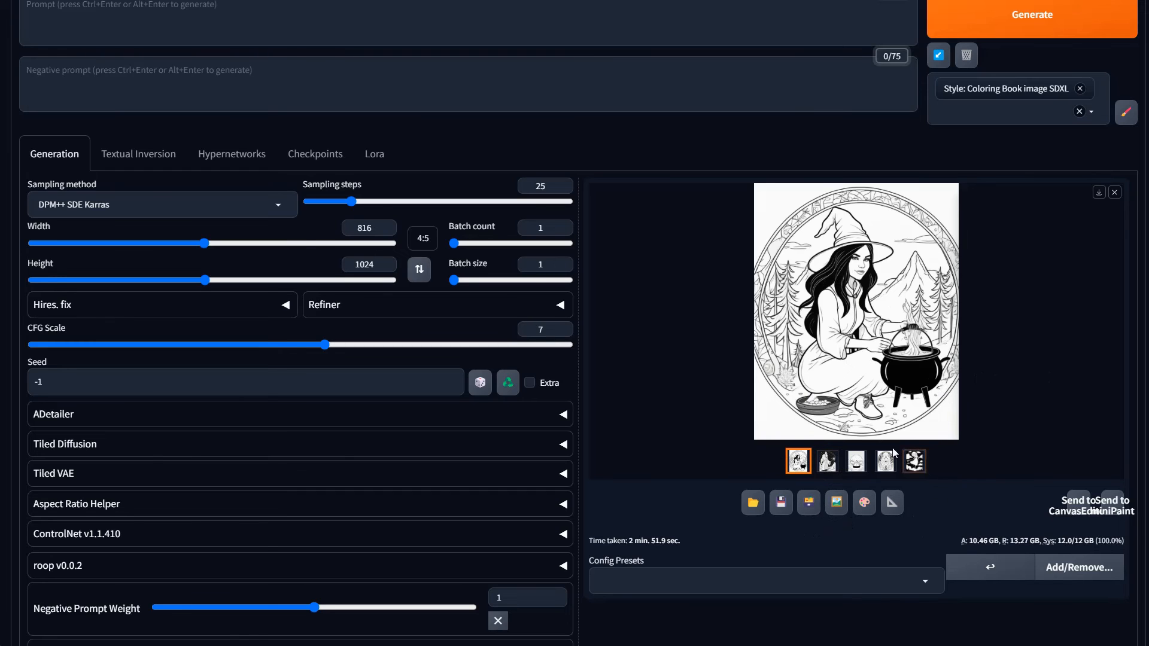
Examine the generated wizard, crystal ball, spellbook and broomstick images, enlarging the crystal ball and spellbook ones.
click(828, 461)
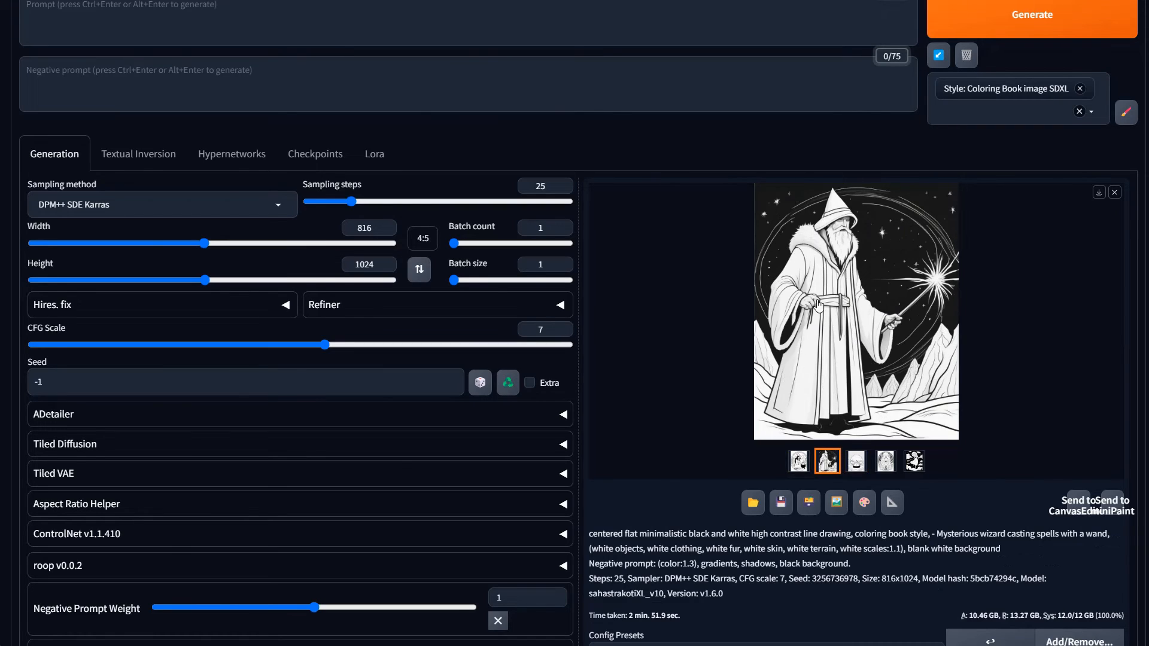
click(862, 468)
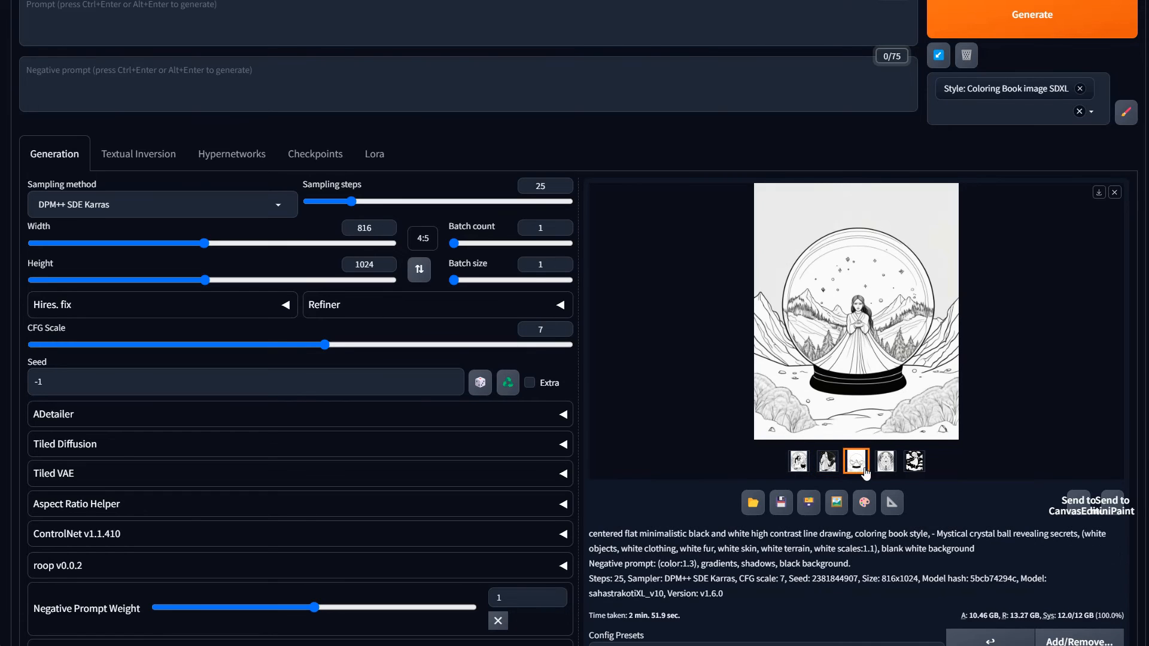
click(797, 415)
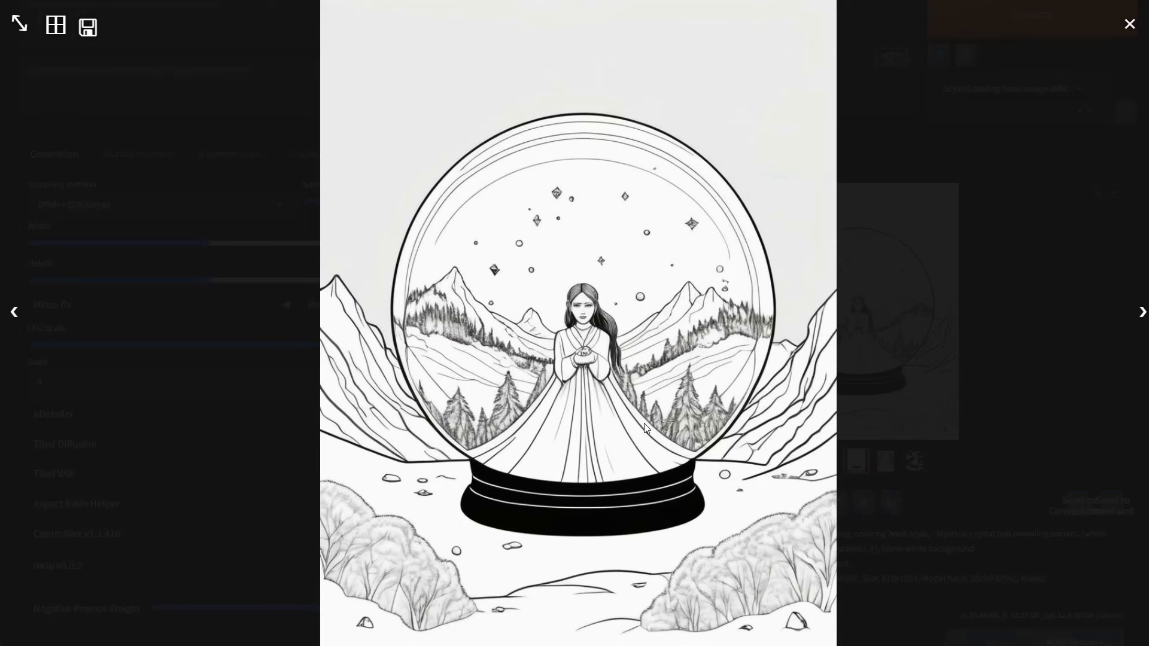
click(928, 452)
click(886, 464)
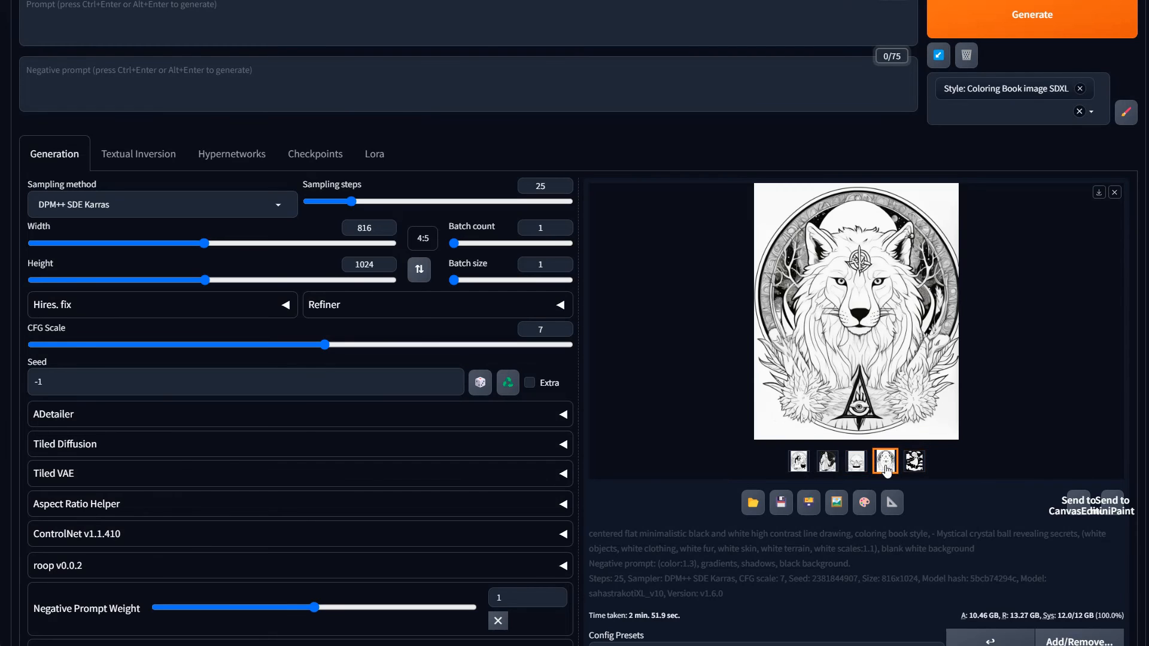
click(878, 389)
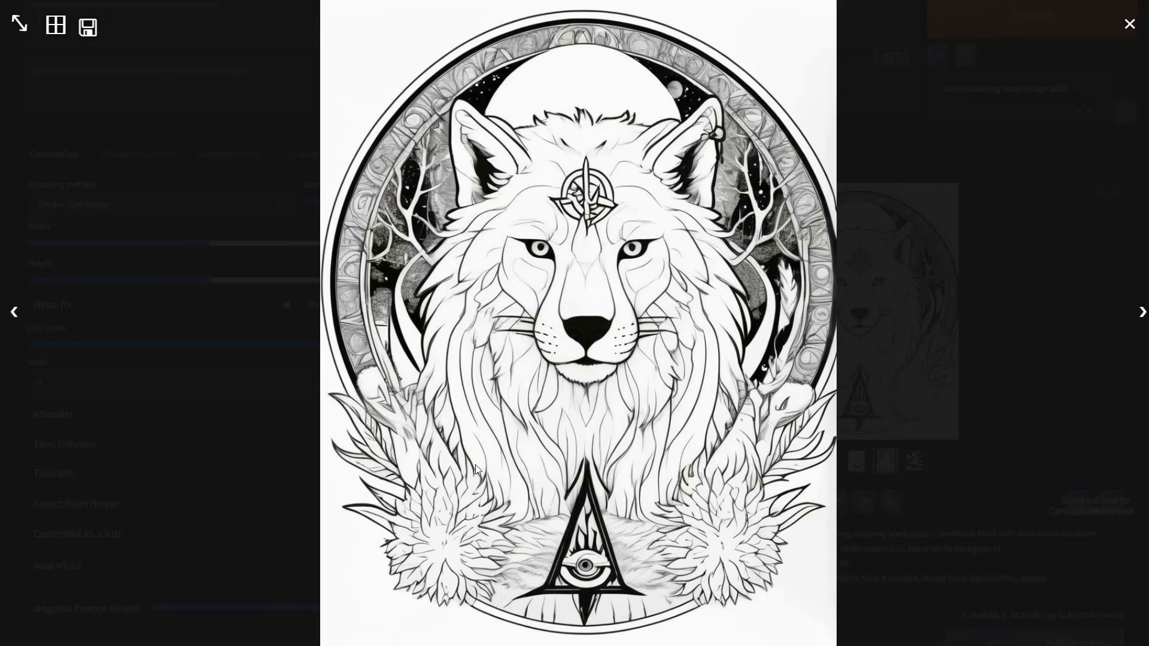
click(747, 433)
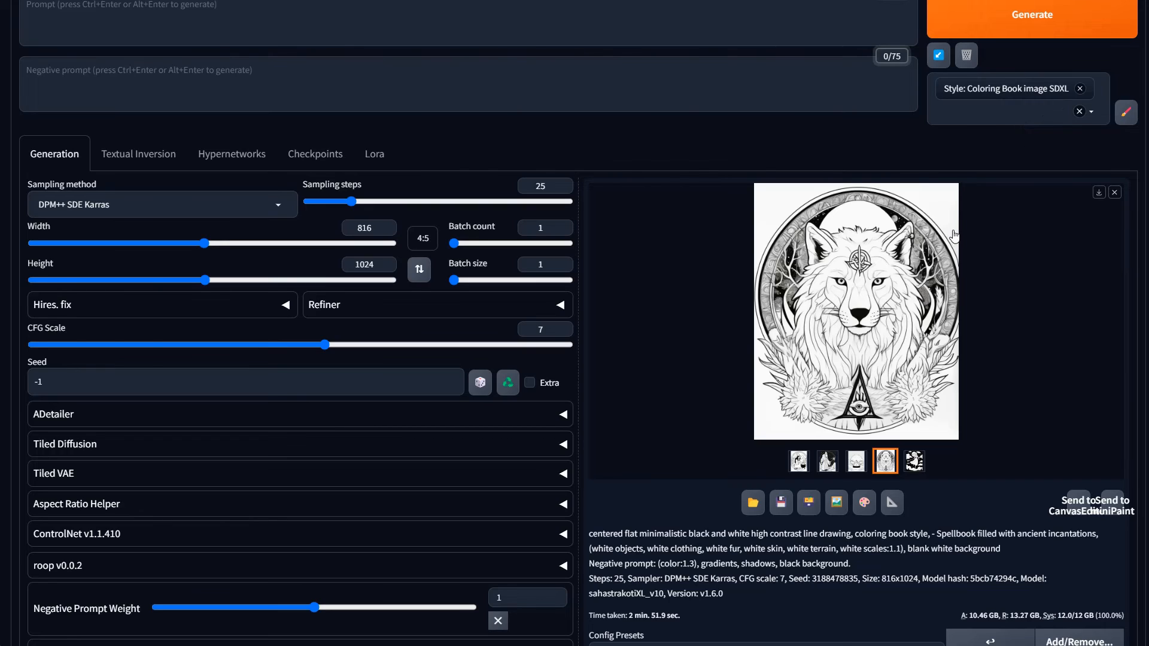
click(914, 465)
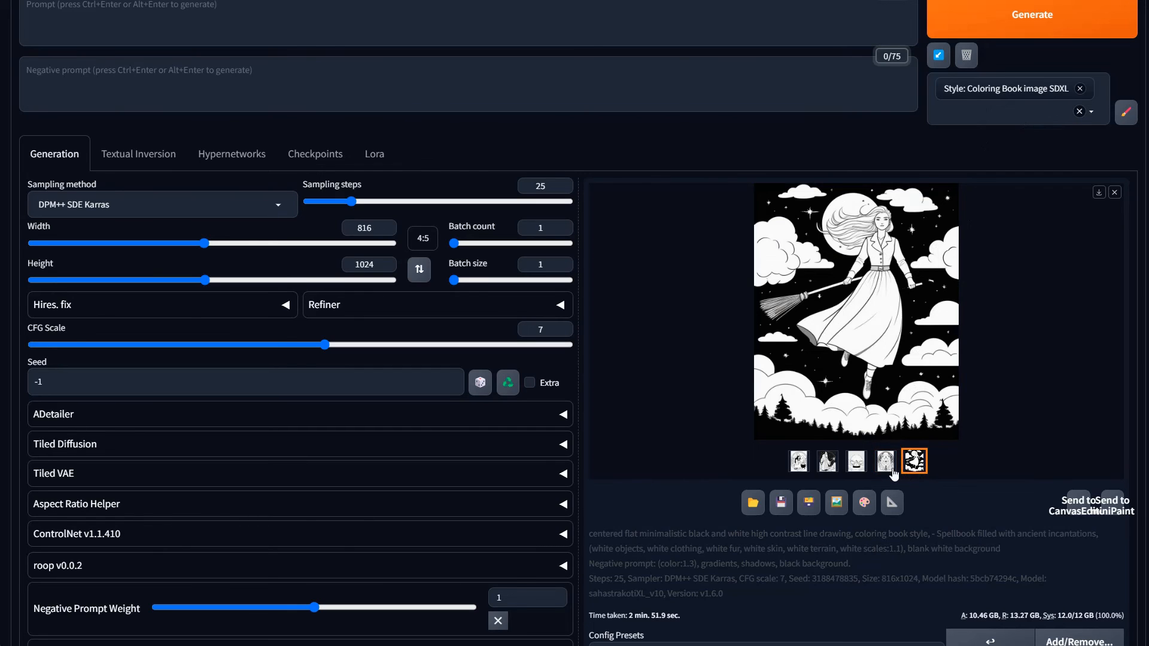
click(890, 471)
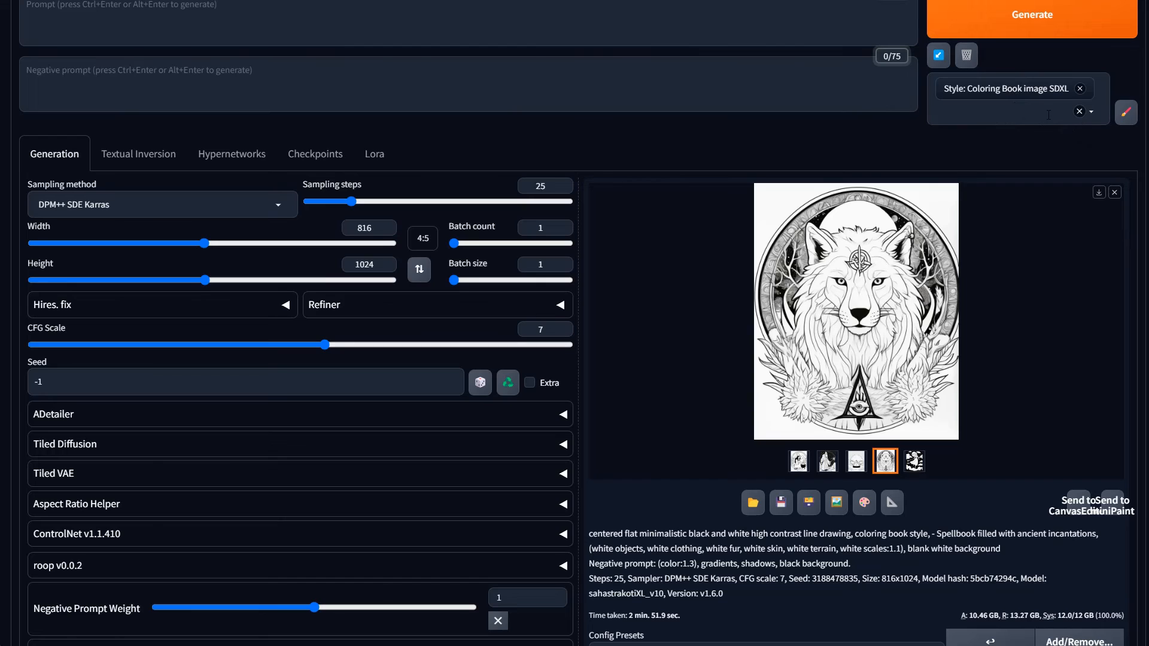
Open the style editor, search the saved styles for "colo" and load "Colorful ink wash watercolor".
click(1125, 111)
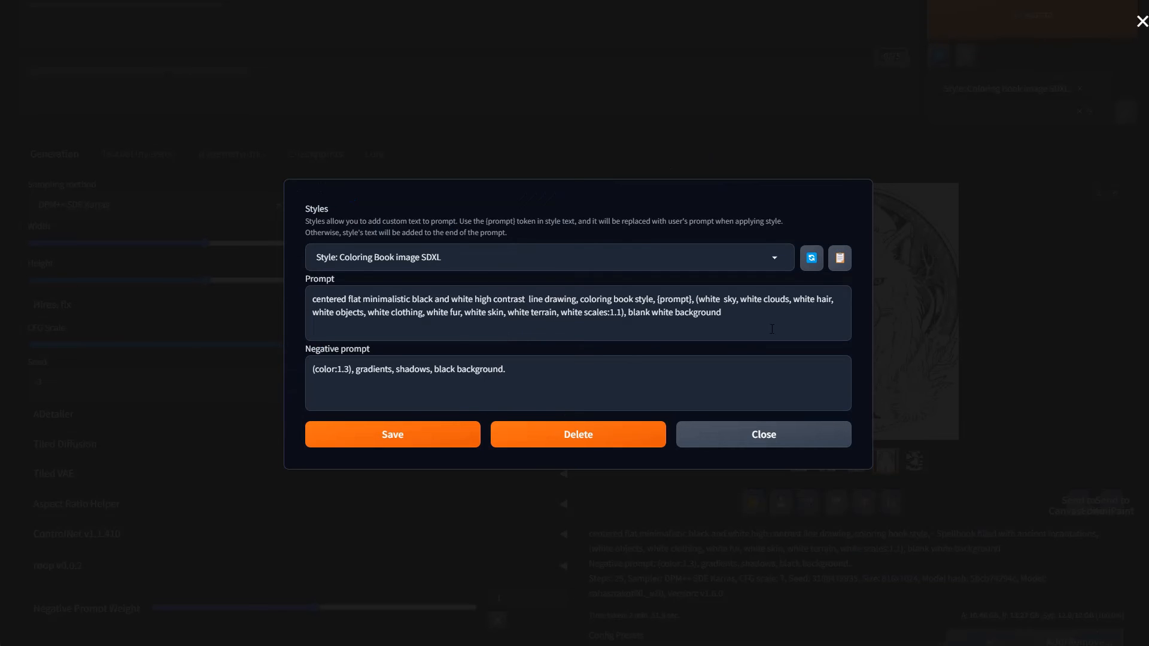
click(680, 262)
click(223, 262)
click(574, 258)
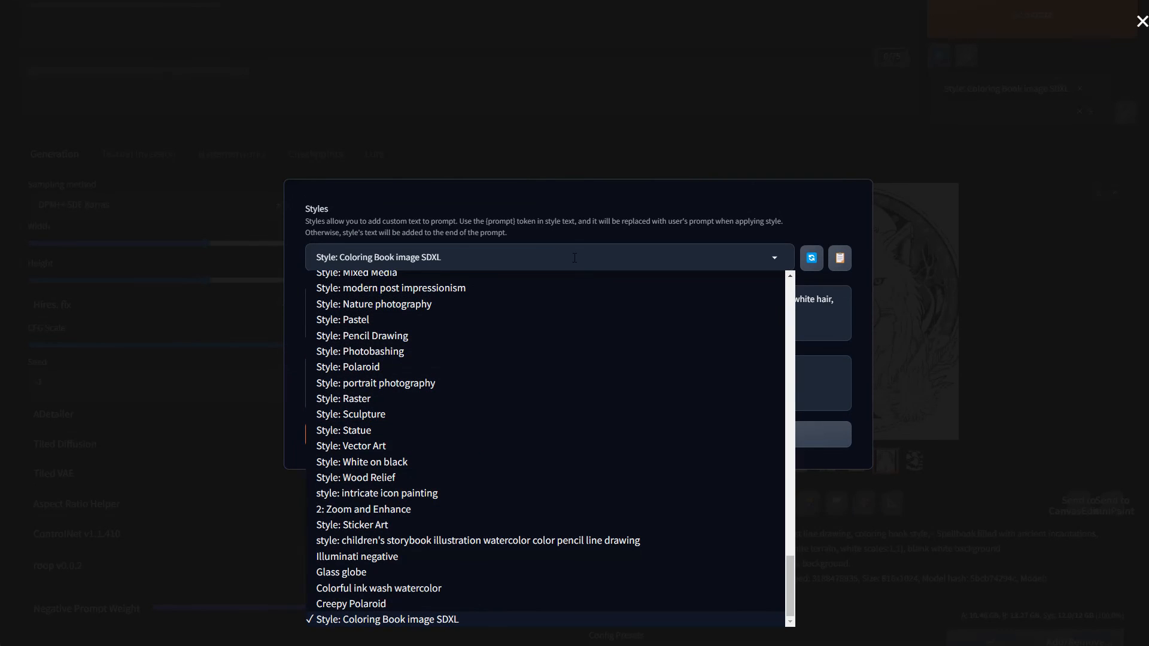
drag(574, 258, 315, 261)
text(colo)
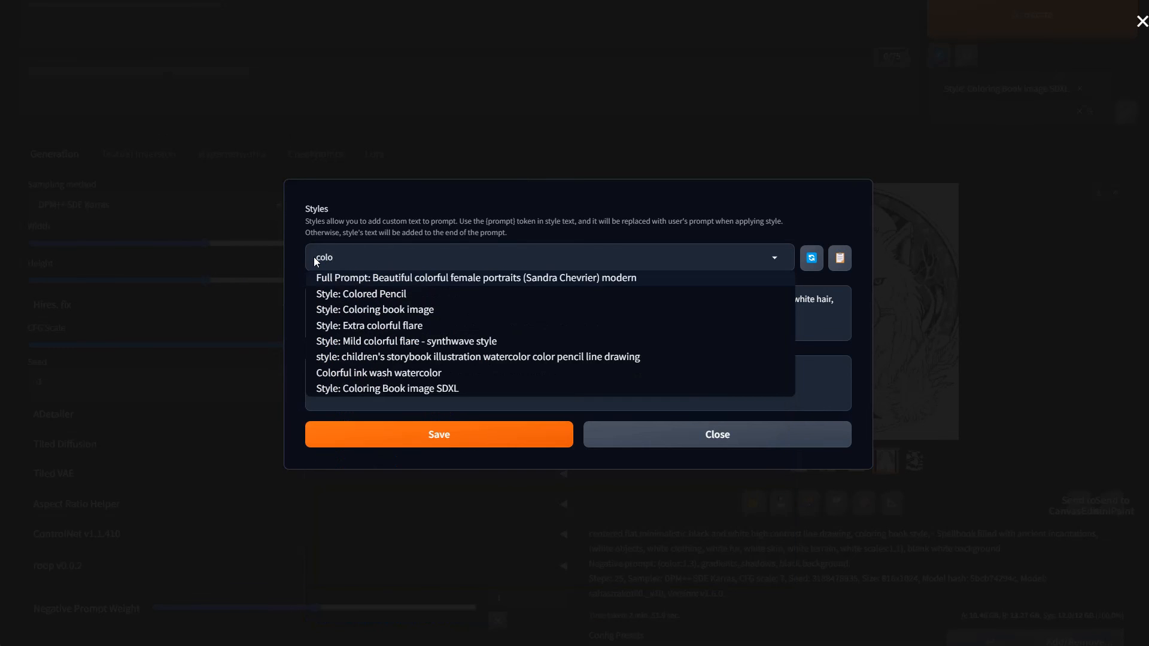
click(419, 373)
Search the saved styles for "Coloring" and load "Style: Coloring book image" to view its prompt.
click(485, 258)
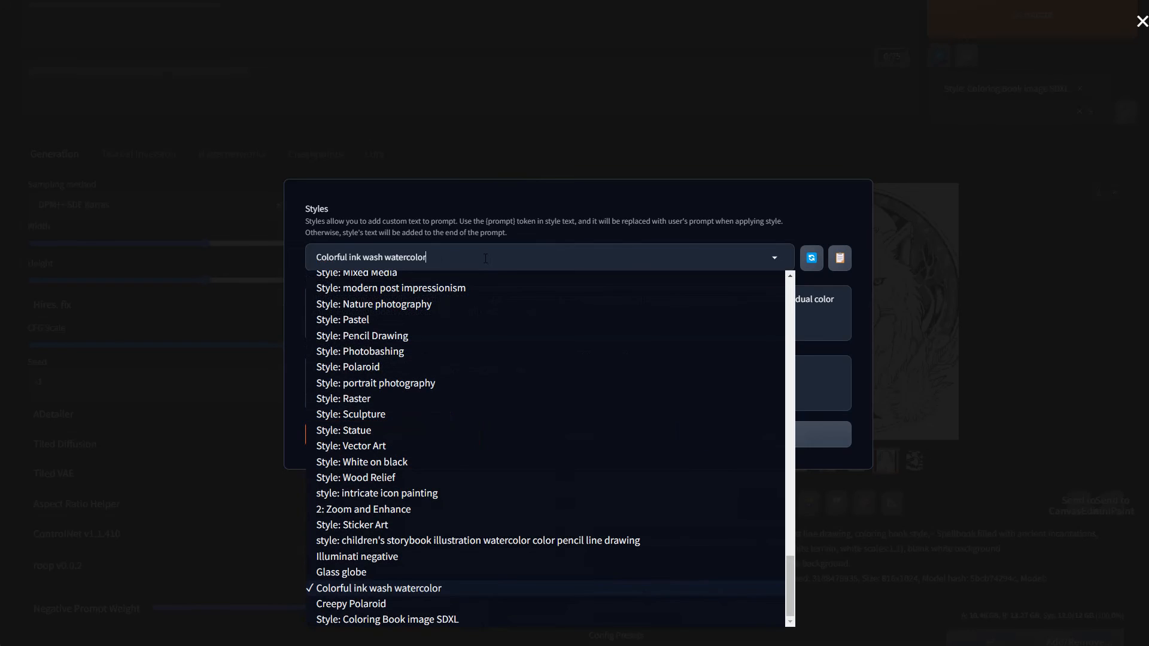
key(Escape)
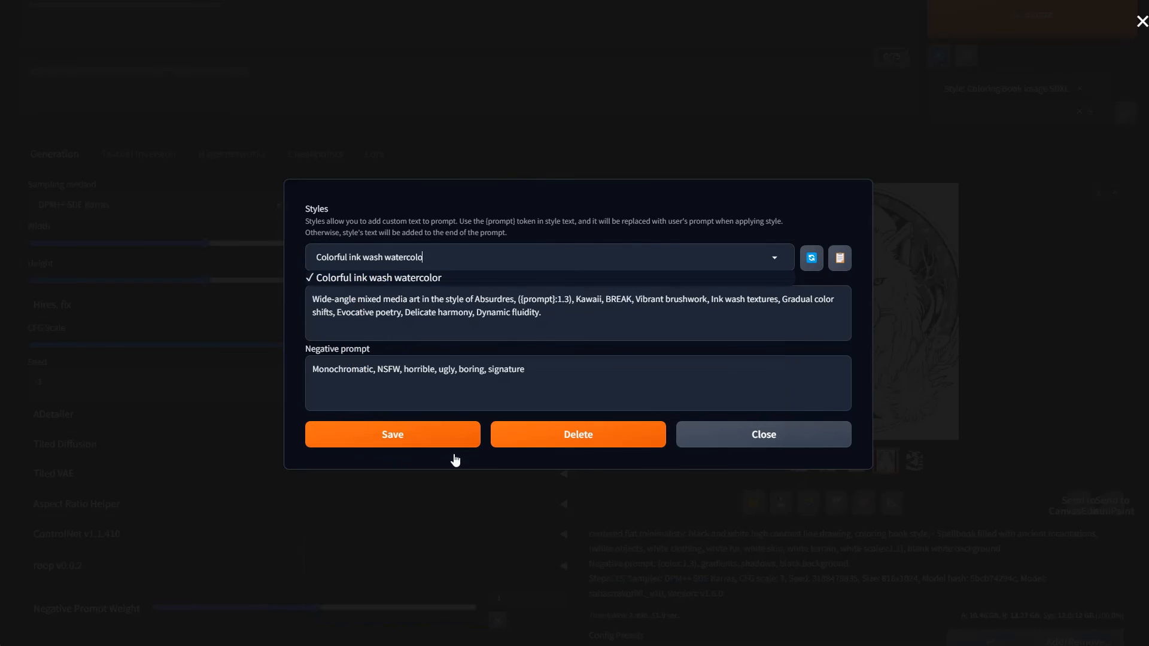
key(BackSpace)
key(BackSpace)
key(BackSpace)
key(BackSpace)
key(BackSpace)
key(BackSpace)
key(BackSpace)
key(BackSpace)
key(BackSpace)
key(BackSpace)
key(BackSpace)
key(BackSpace)
key(BackSpace)
key(BackSpace)
key(BackSpace)
key(BackSpace)
key(BackSpace)
key(BackSpace)
key(BackSpace)
key(BackSpace)
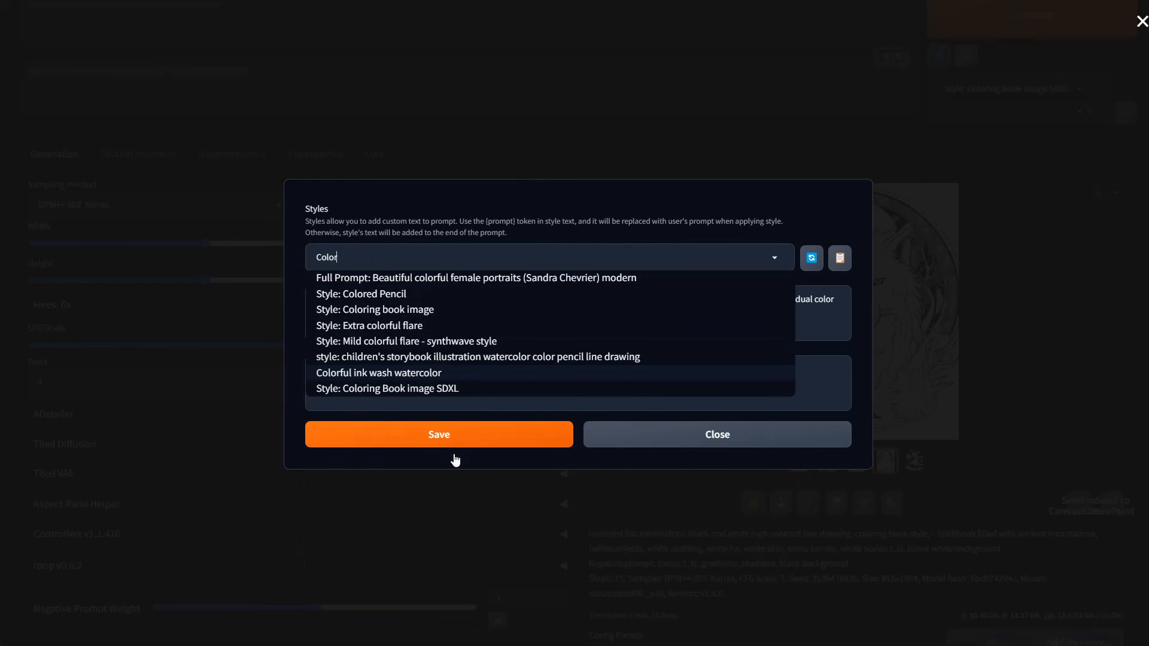
text(ing)
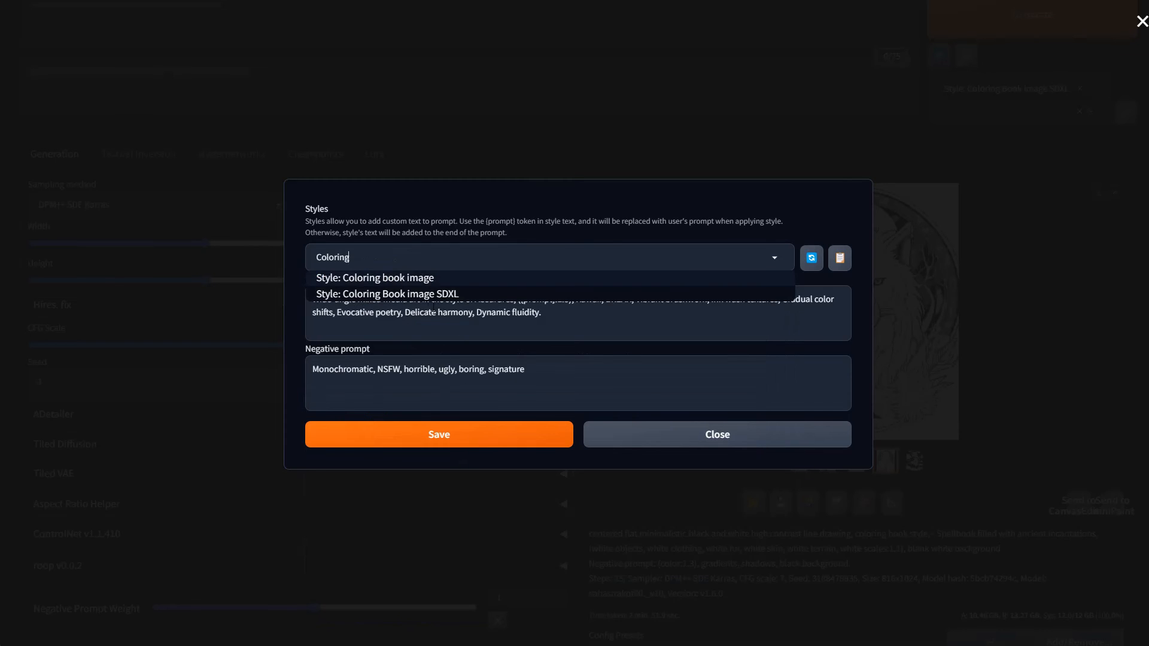
click(420, 280)
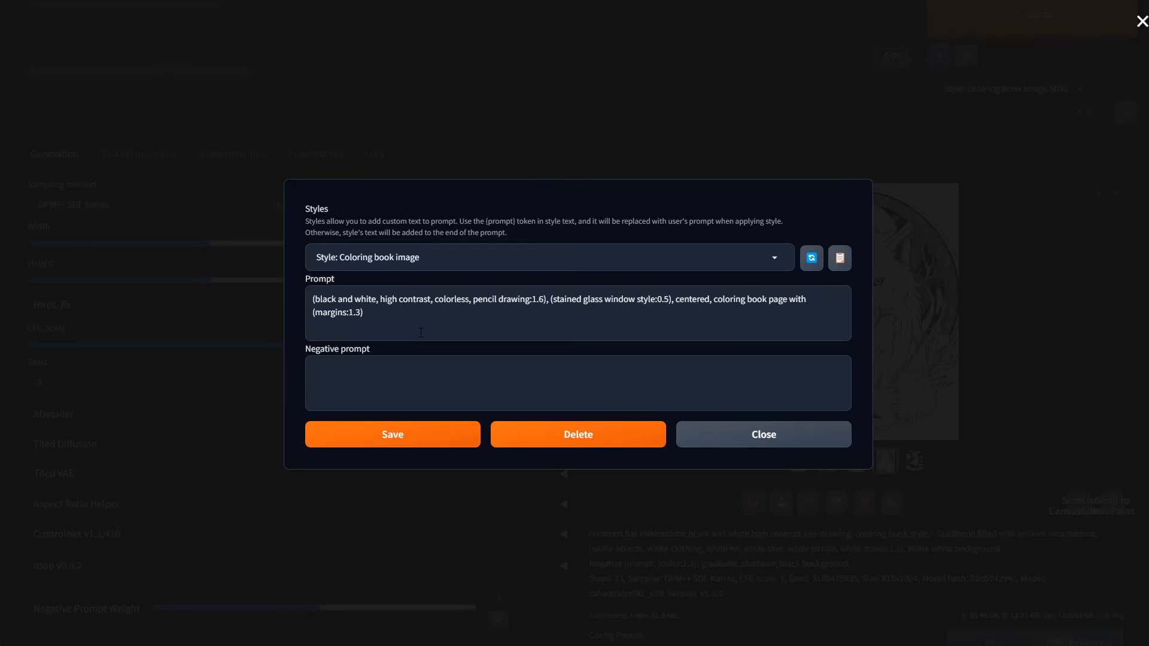
Search the saved styles for "extr" and load "Style: Extra colorful flare".
click(775, 260)
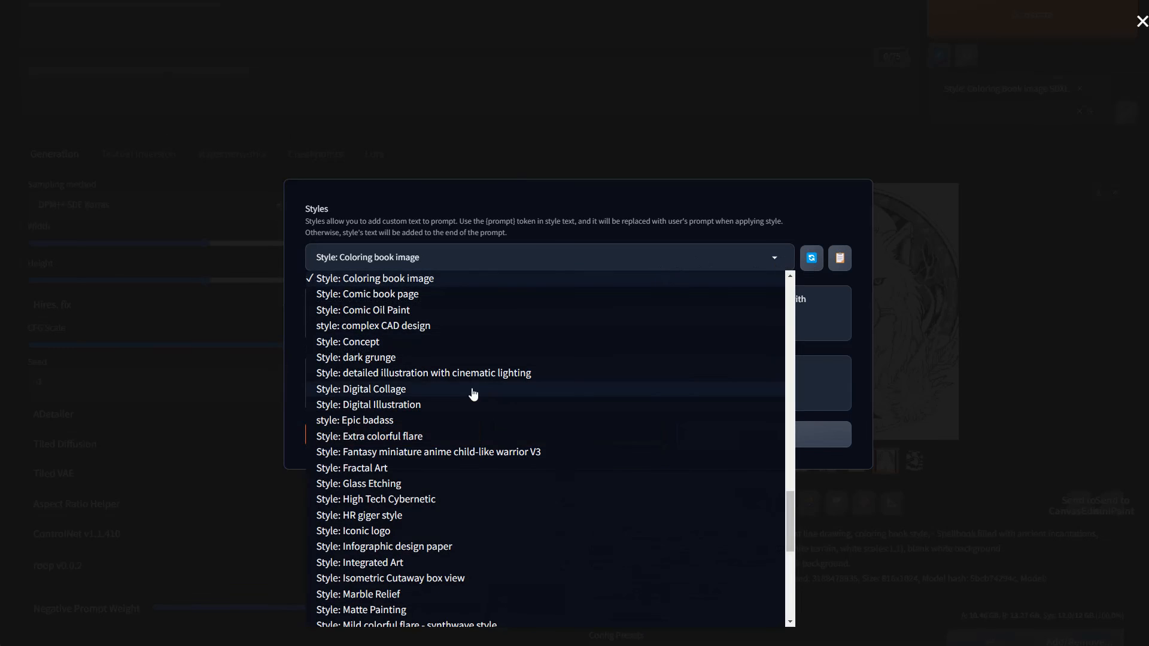
scroll(445, 377, up, 5)
scroll(446, 377, up, 5)
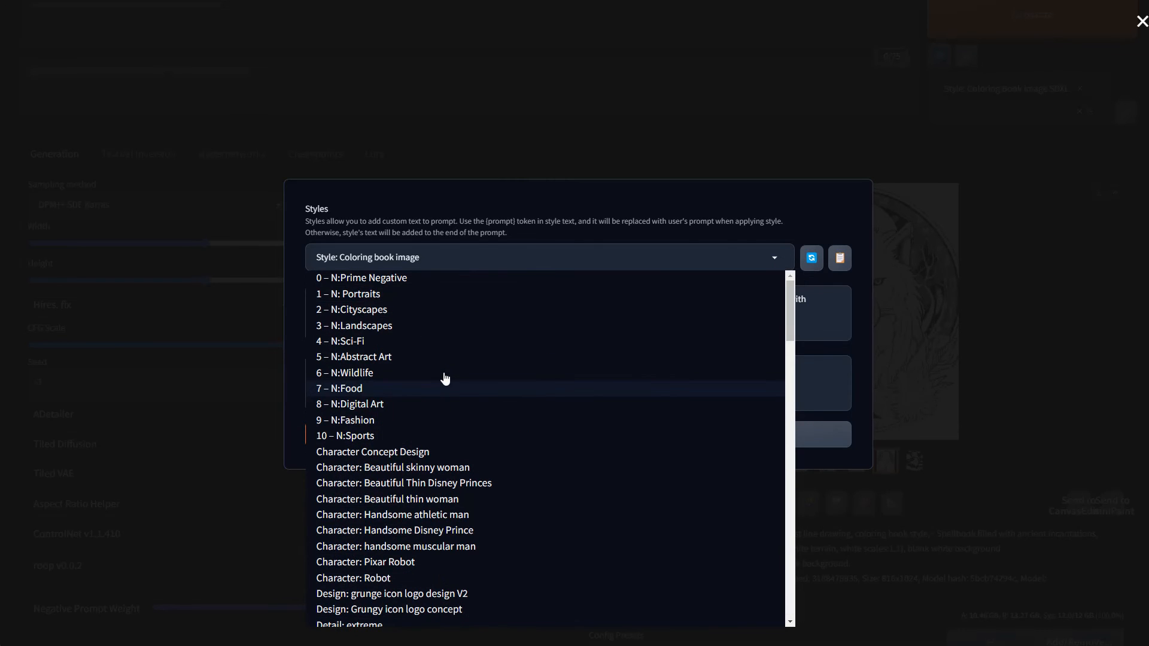
key(BackSpace)
key(BackSpace)
key(BackSpace)
key(BackSpace)
key(BackSpace)
key(BackSpace)
key(BackSpace)
key(BackSpace)
key(BackSpace)
key(BackSpace)
key(BackSpace)
key(BackSpace)
key(BackSpace)
key(BackSpace)
key(BackSpace)
key(BackSpace)
key(BackSpace)
key(BackSpace)
key(BackSpace)
key(BackSpace)
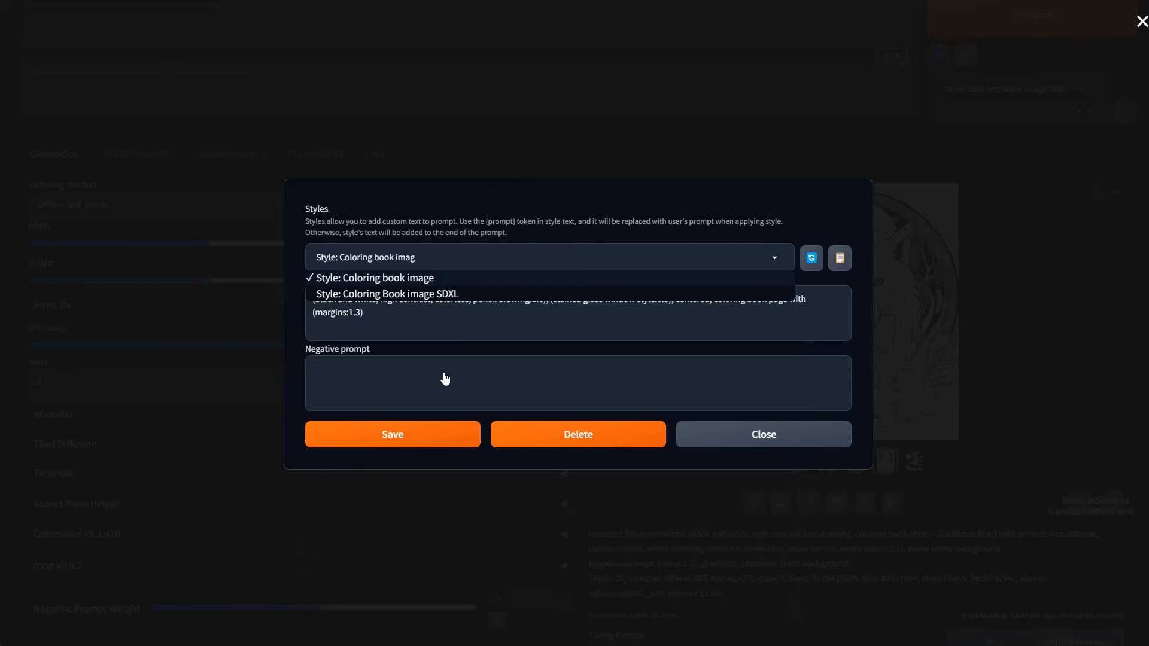
text(t)
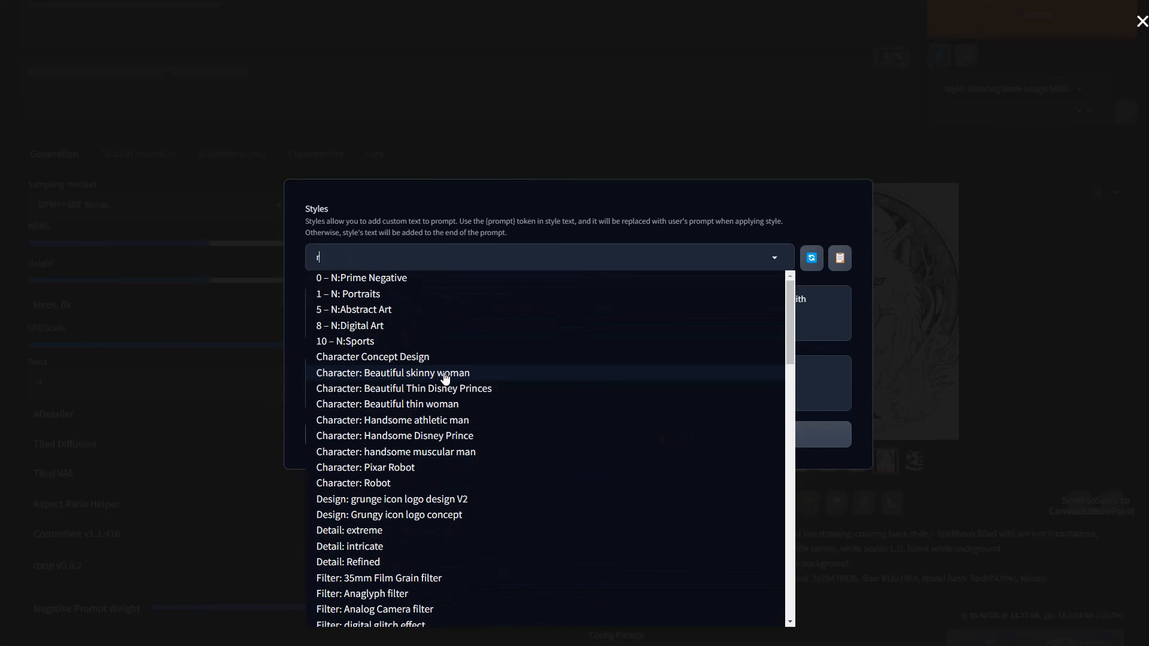
key(BackSpace)
text(extr)
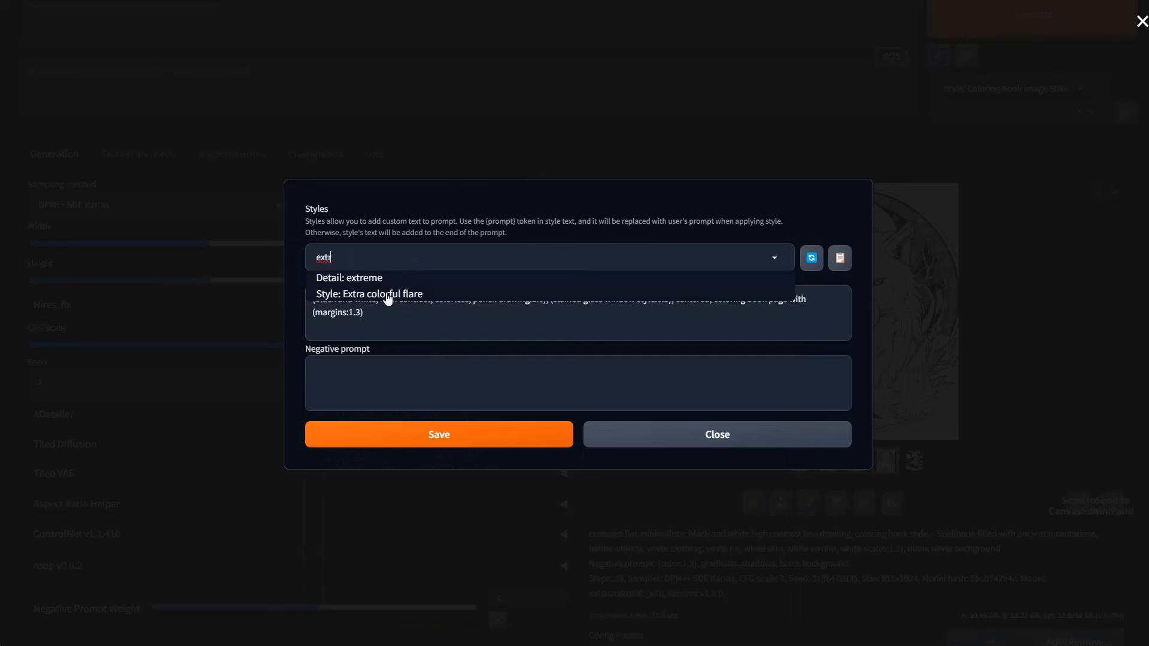
click(390, 296)
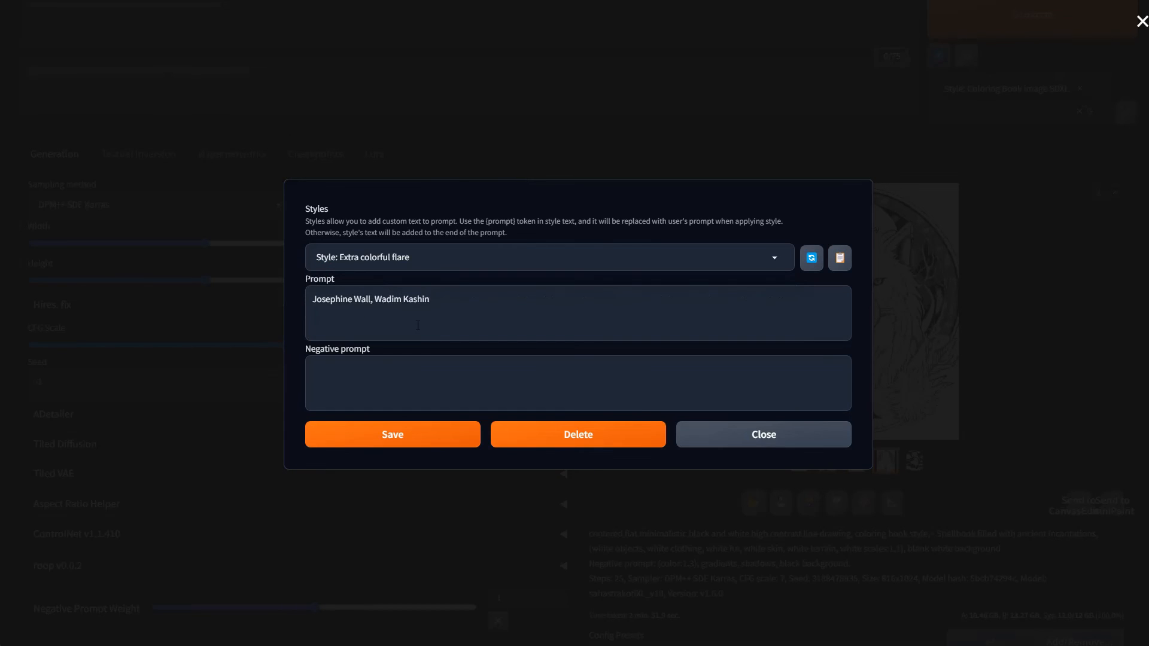
Copy the artist names "Josephine Wall, Wadim Kashin" from the loaded style's prompt and close the style editor.
drag(442, 302, 278, 300)
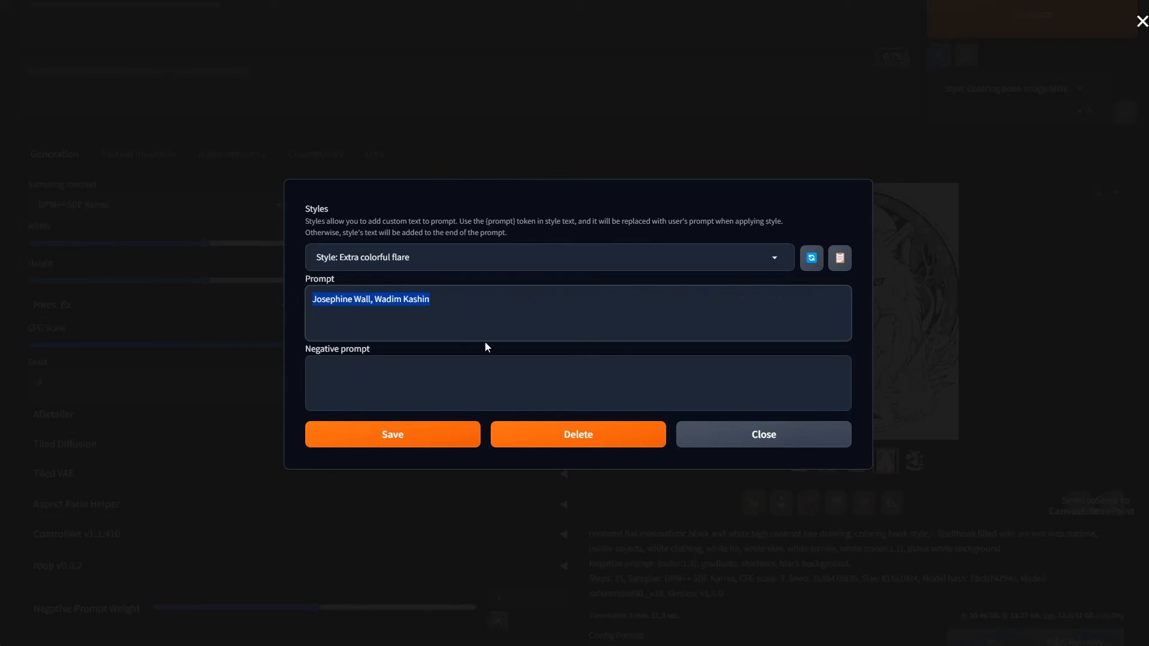
right_click(372, 302)
click(438, 350)
click(765, 259)
click(725, 261)
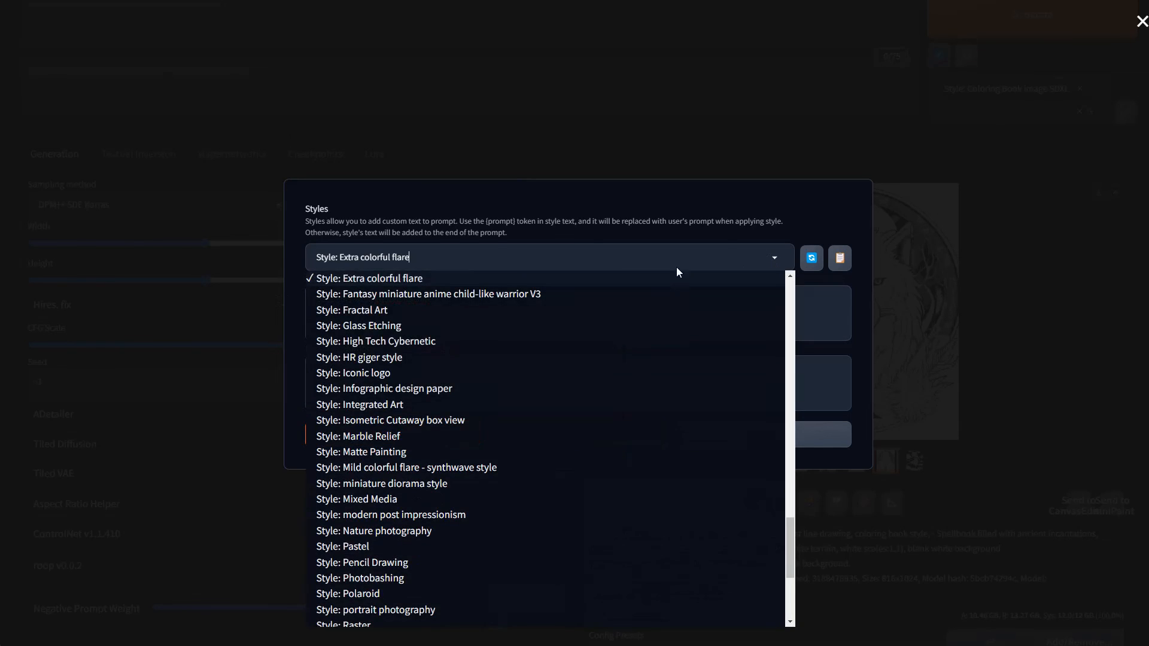
scroll(639, 403, down, 5)
click(458, 621)
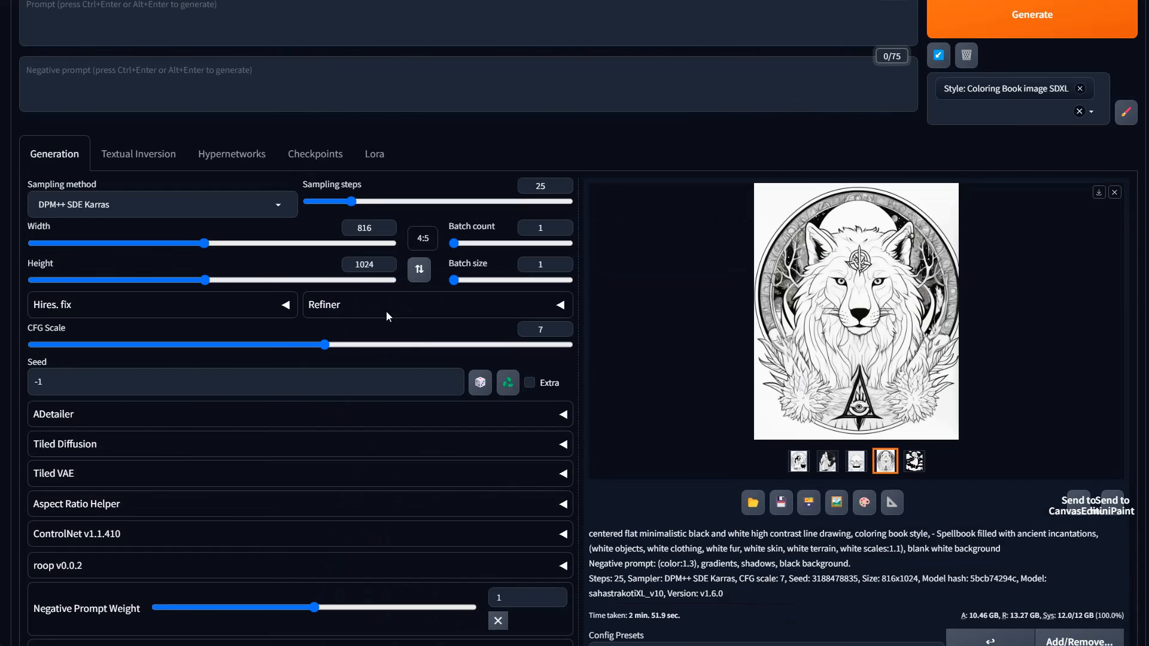
Reopen the editor for "Style: Coloring Book image SDXL", append ", Josephine Wall, Wadim Kashin" to its prompt, and save the style.
click(1039, 112)
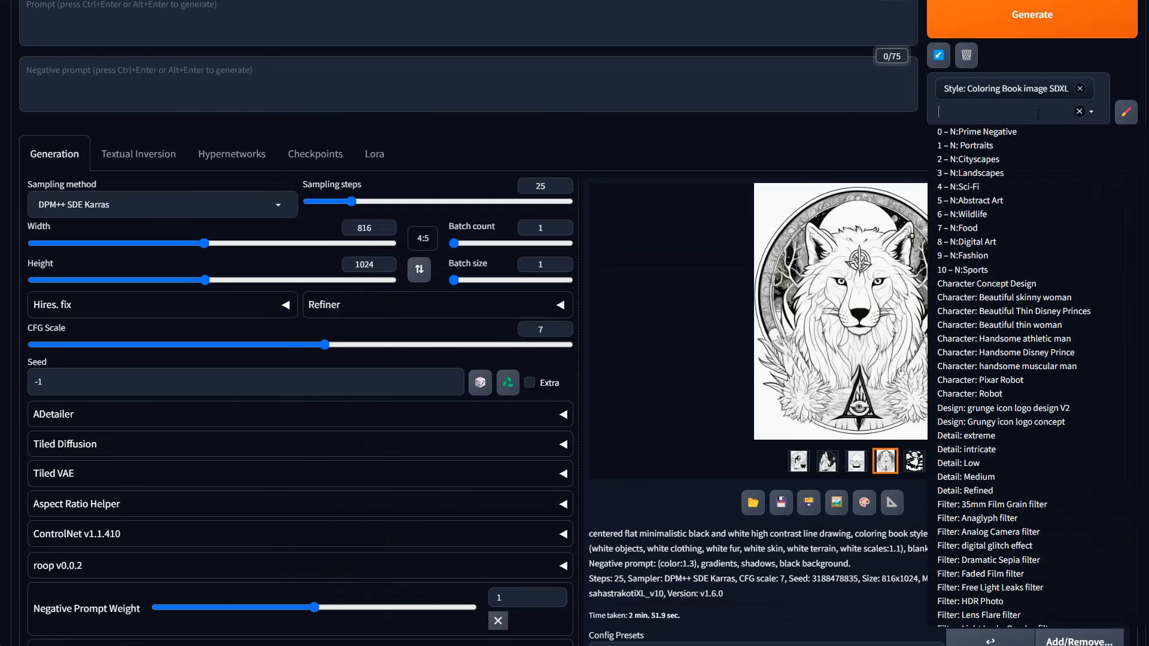
click(1127, 113)
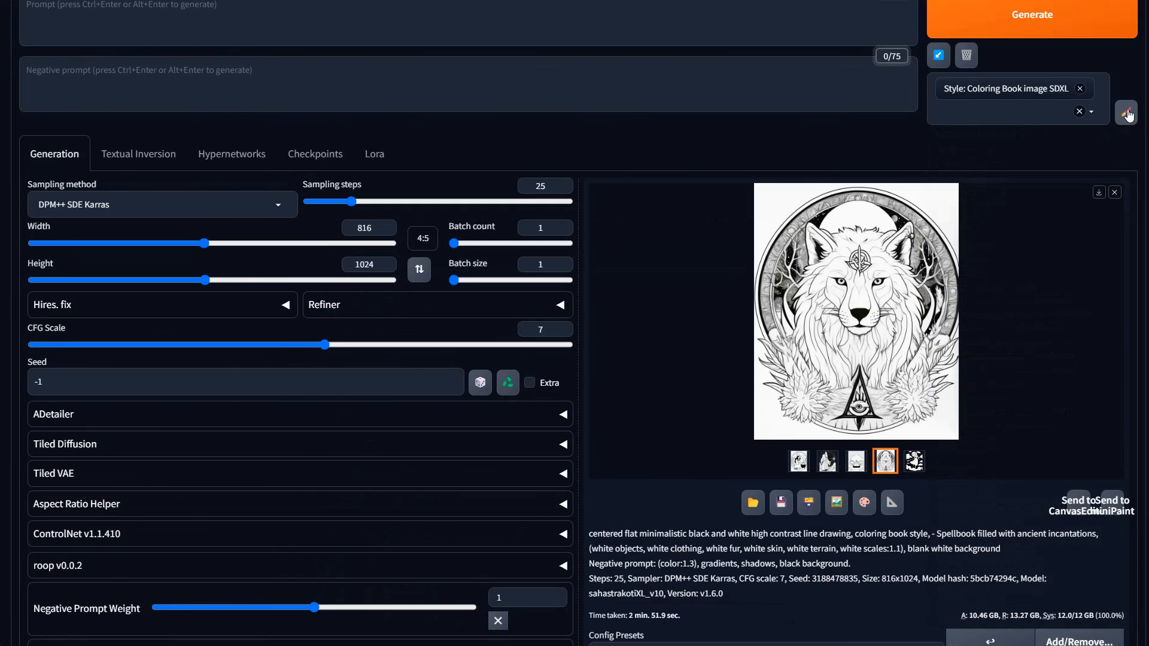
click(1128, 117)
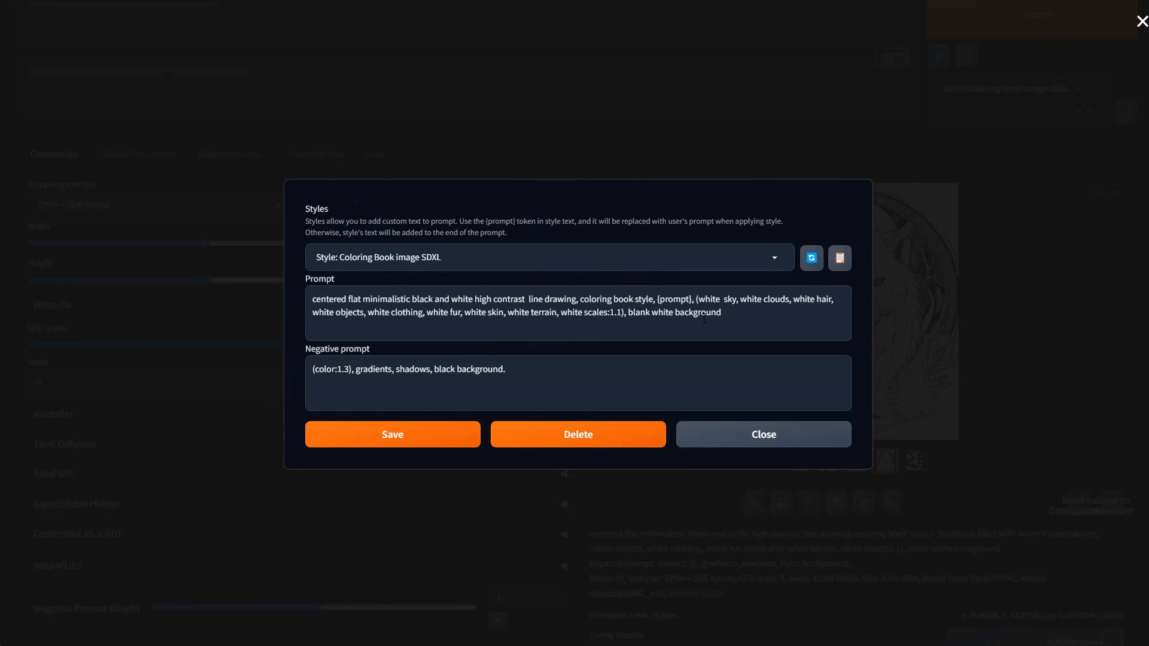
click(736, 313)
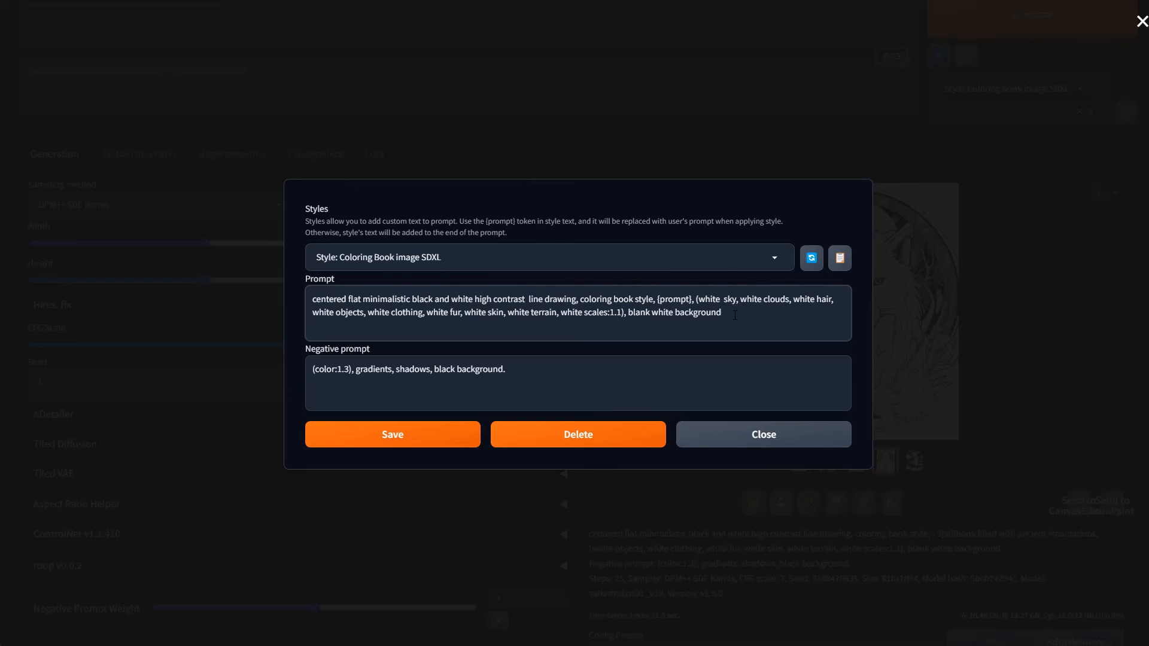
text(,)
key(ctrl+v)
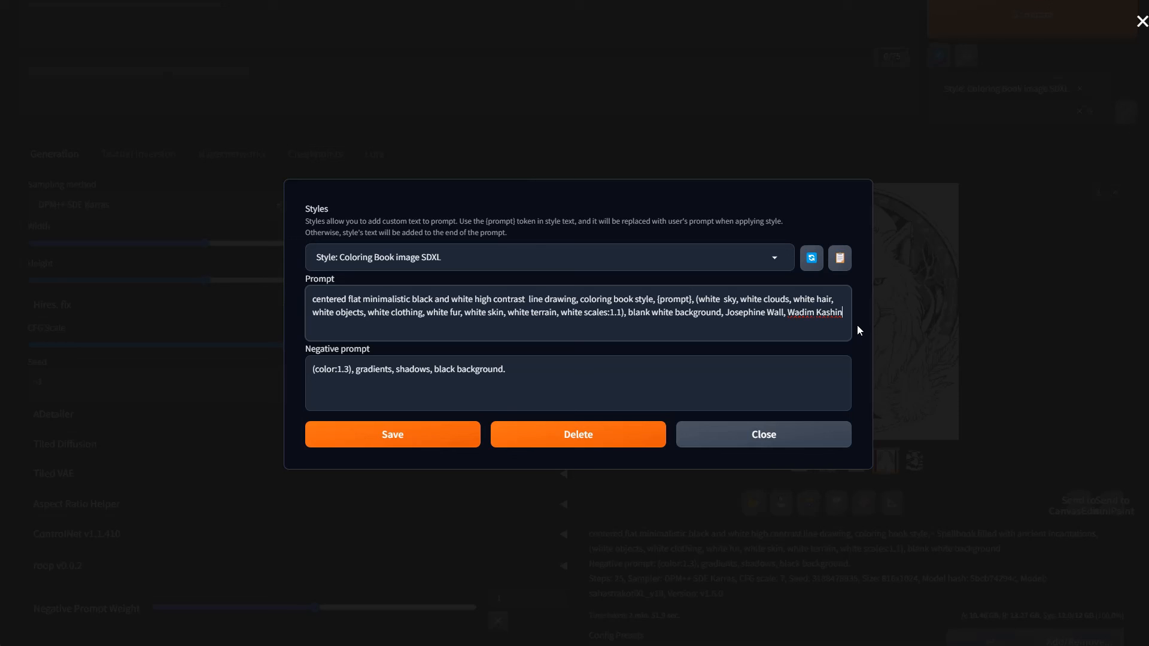
click(379, 440)
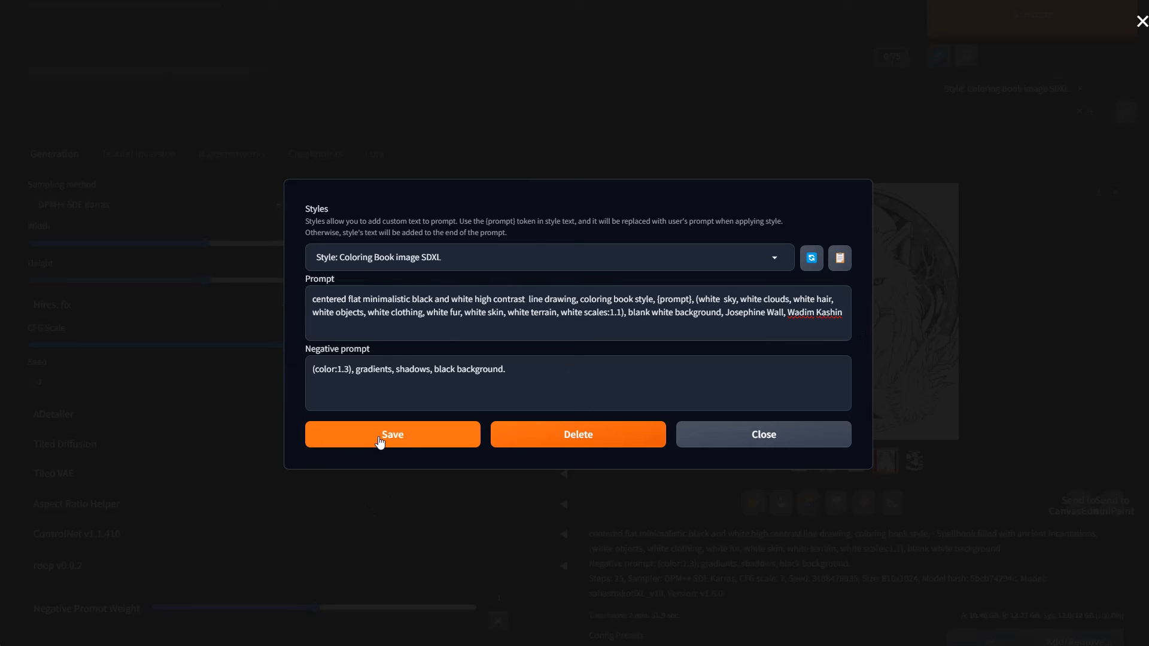
click(782, 445)
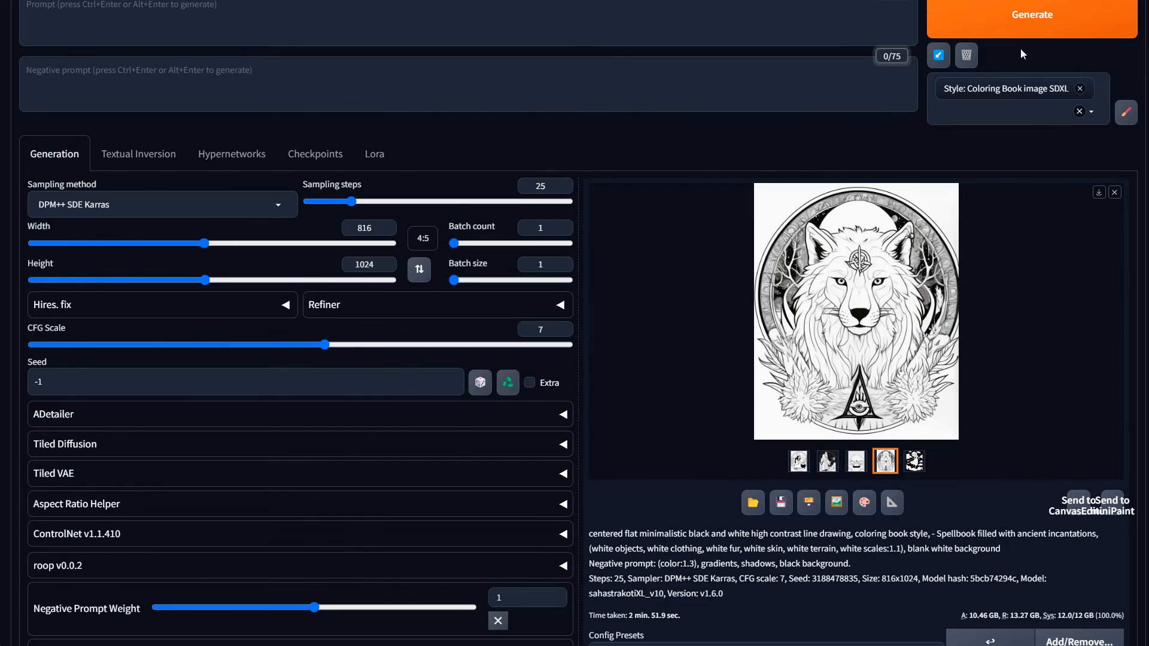
Check the list of prompt inputs and generate the Halloween images again with the updated style.
scroll(607, 401, down, 8)
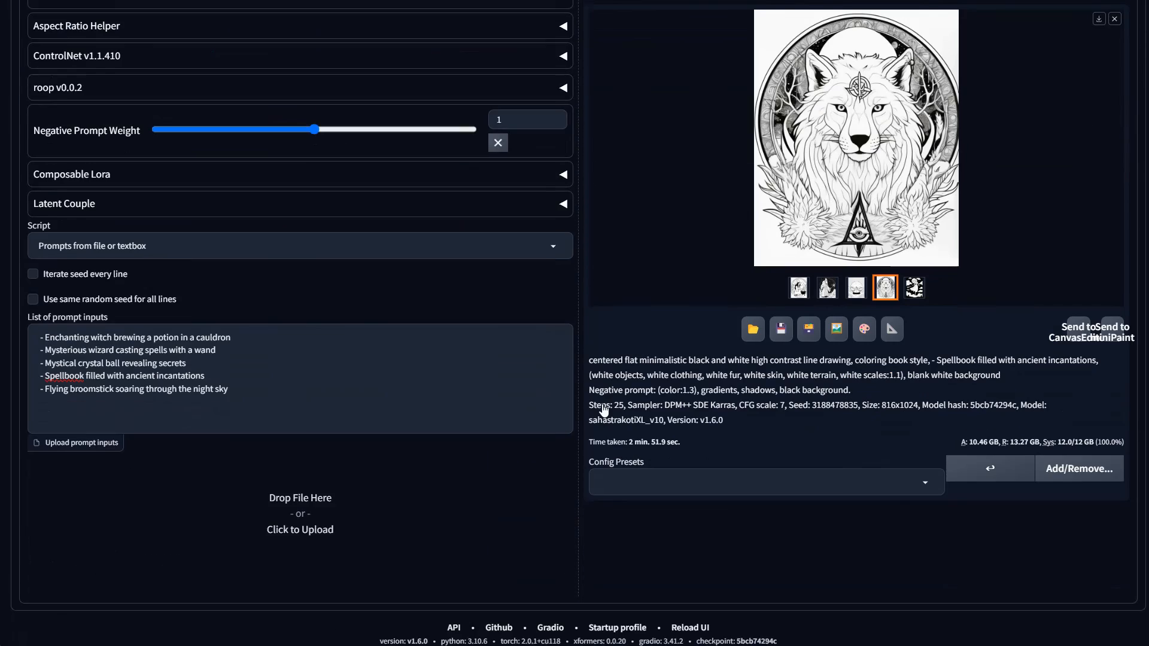
scroll(604, 410, up, 8)
key(ctrl+Return)
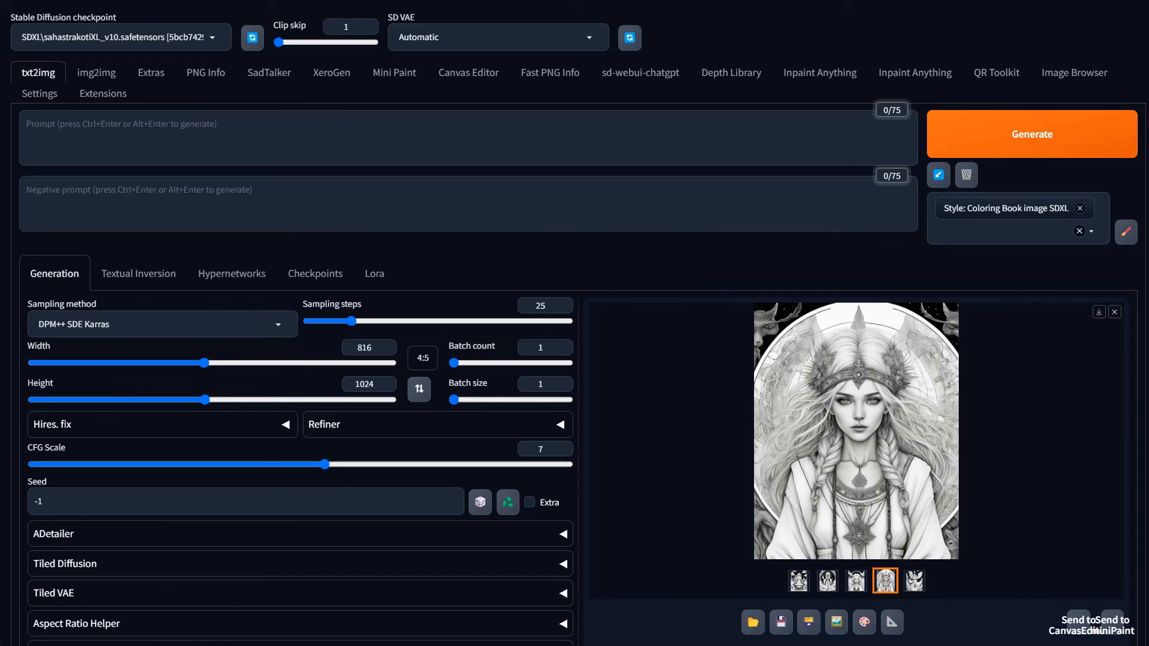
Examine the five newly generated images one after another at enlarged size and close the viewer.
click(894, 449)
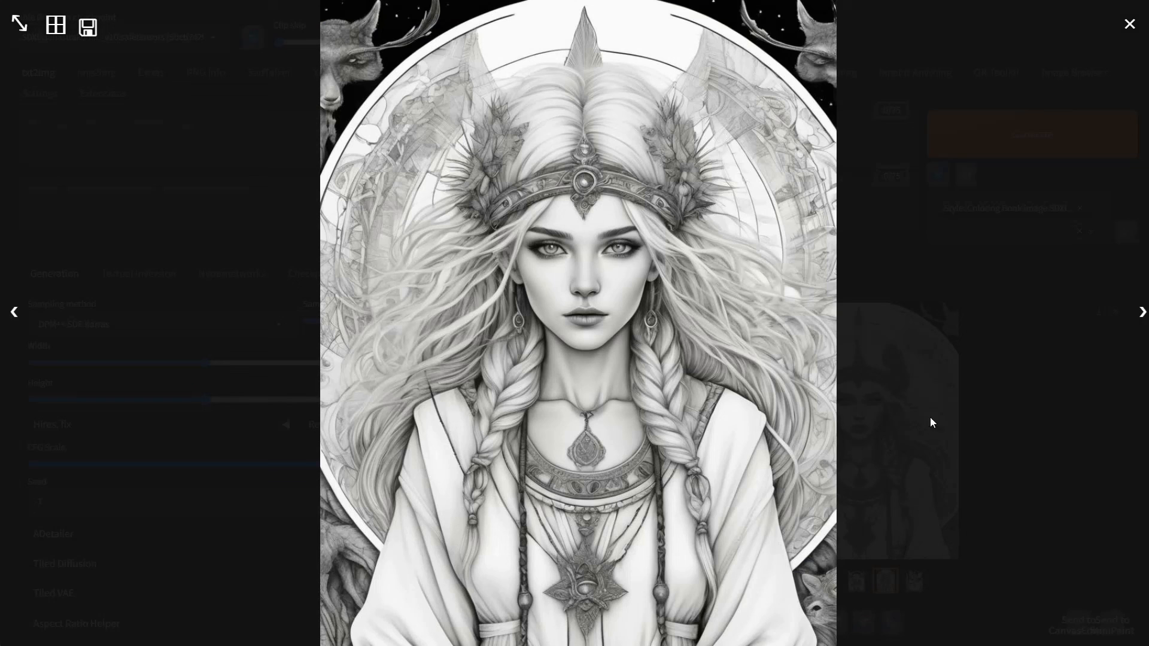
click(1142, 312)
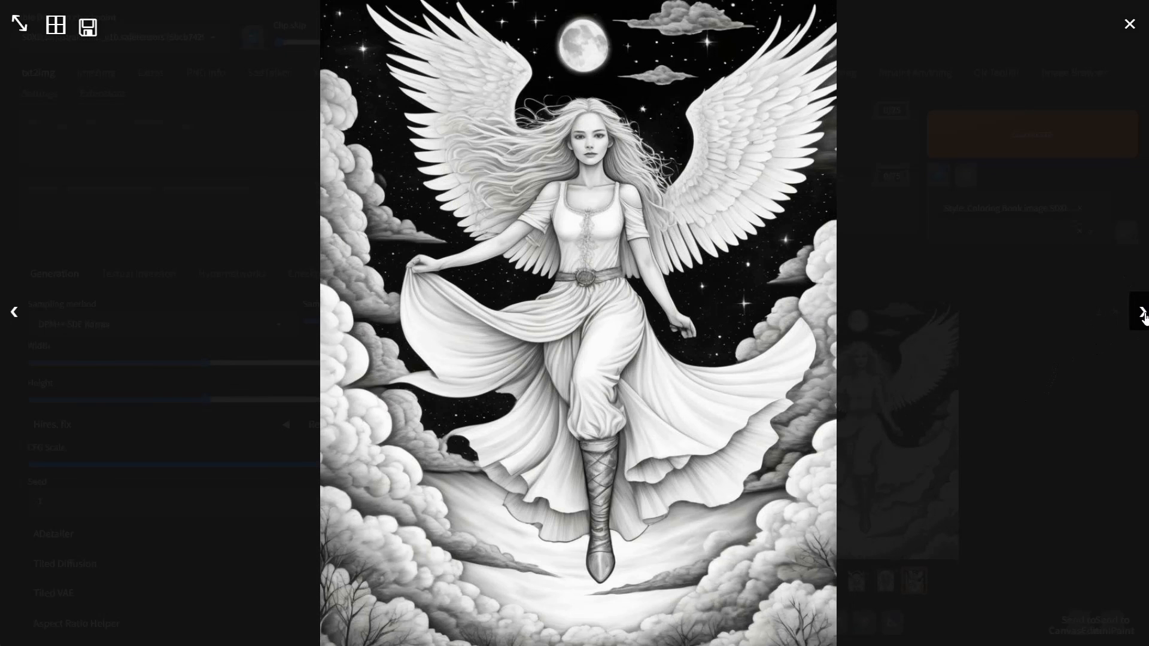
click(1142, 312)
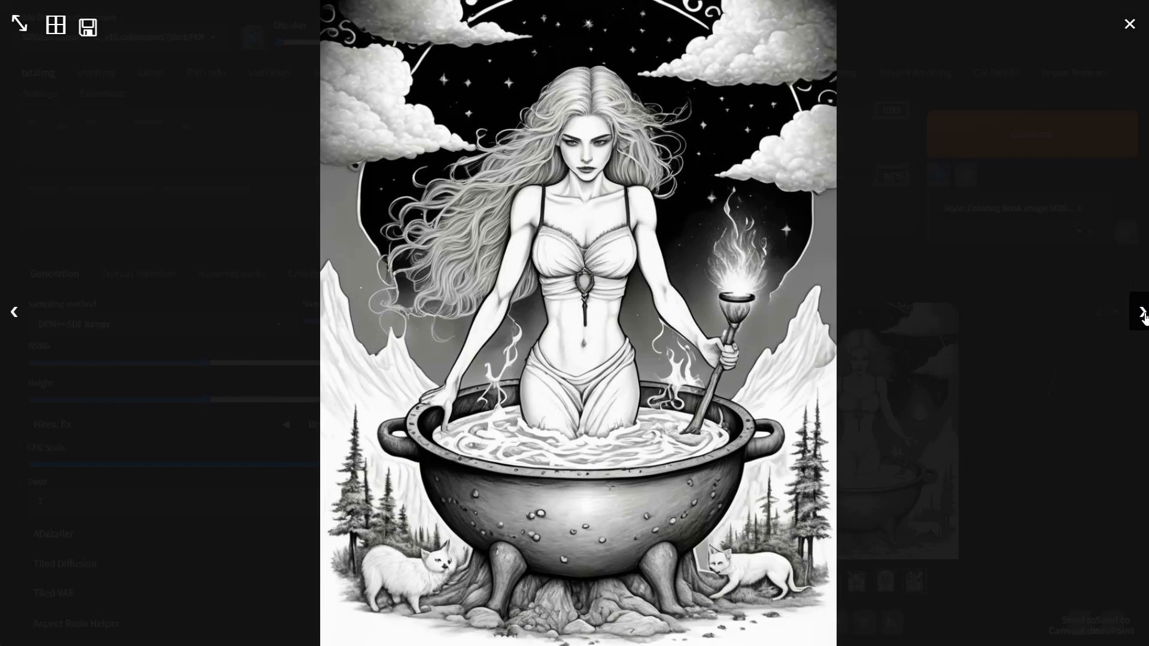
click(1141, 312)
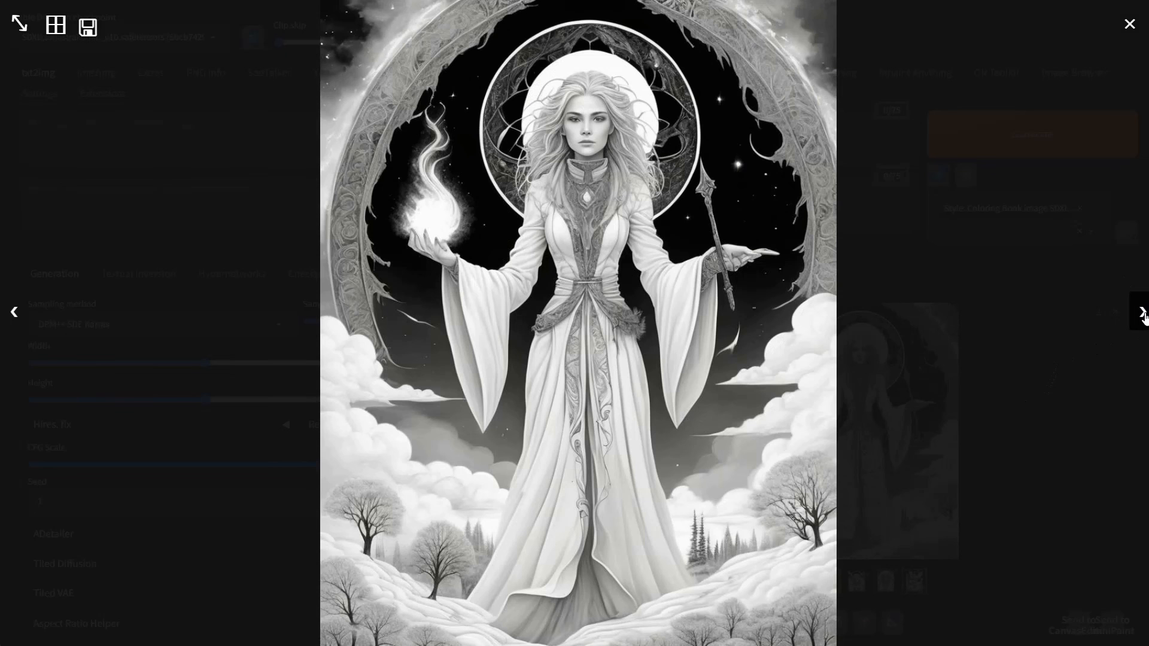
click(1141, 313)
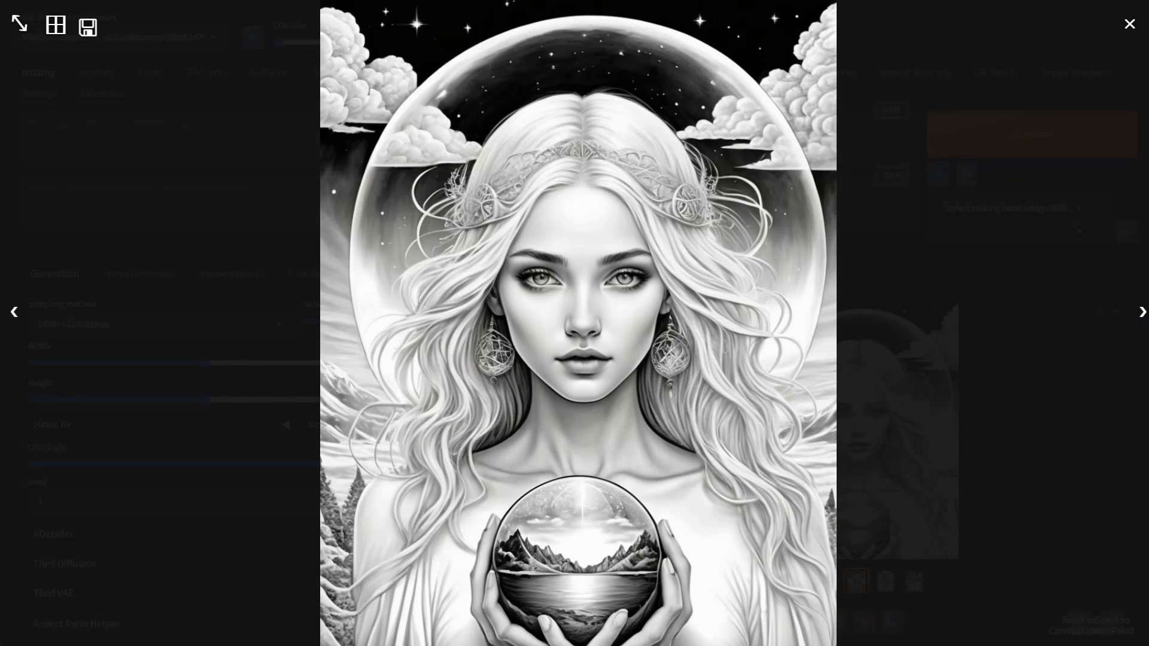
click(927, 379)
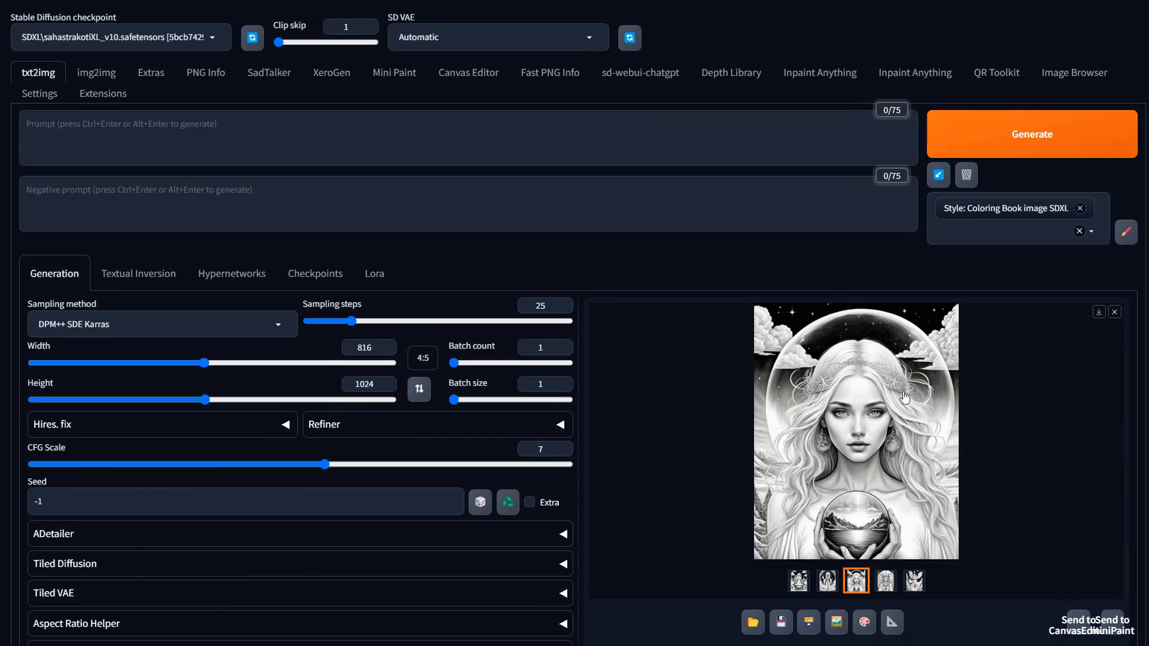